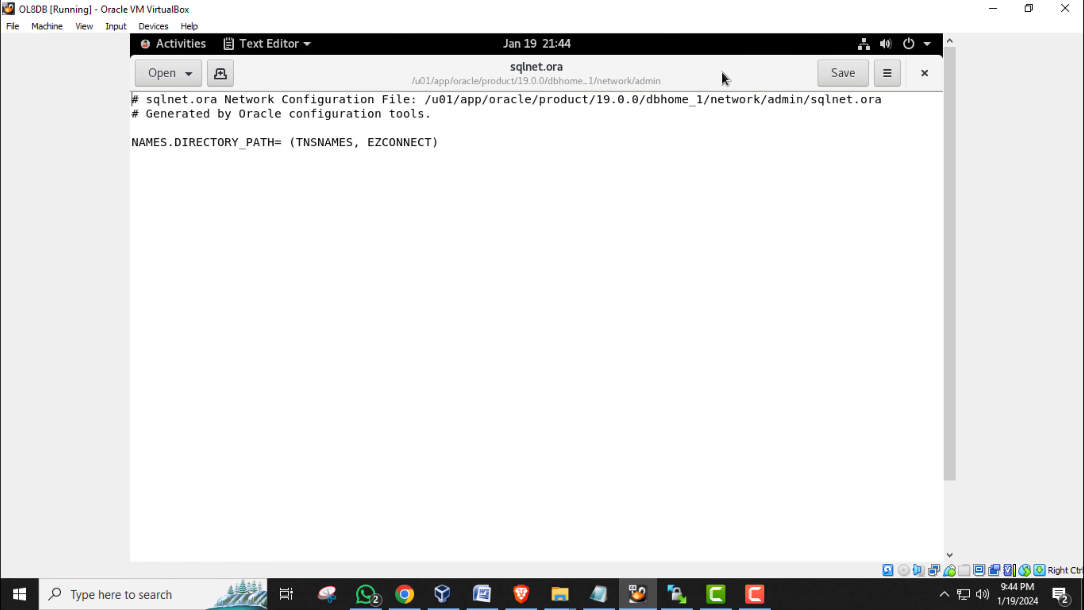
Step: Move the overlapping windows aside and open After Install.txt from the Downloads folder
left_click_drag(684, 78, 709, 244)
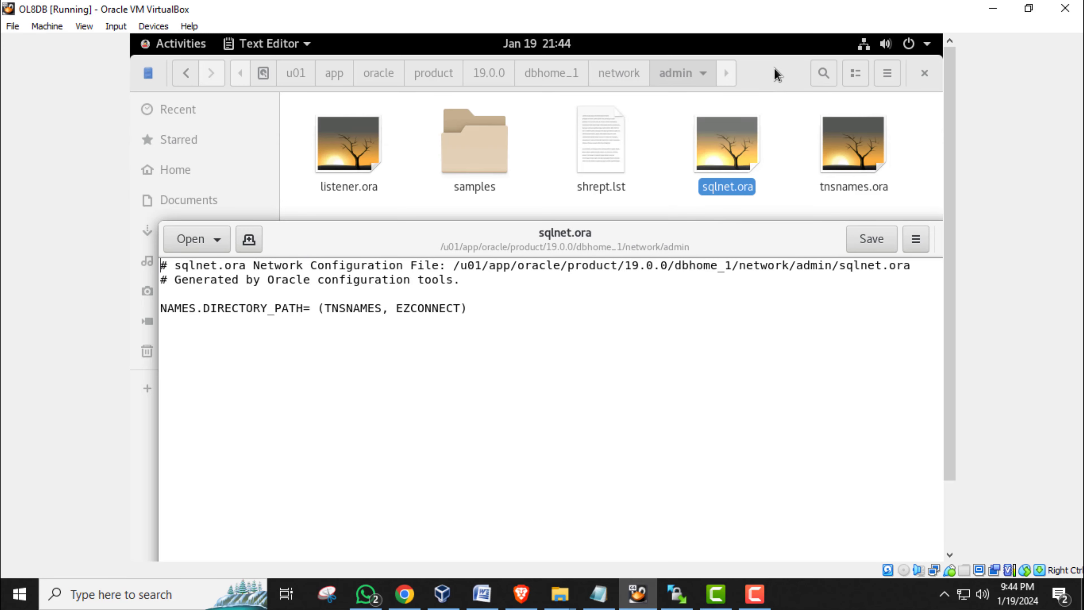
left_click_drag(778, 71, 800, 115)
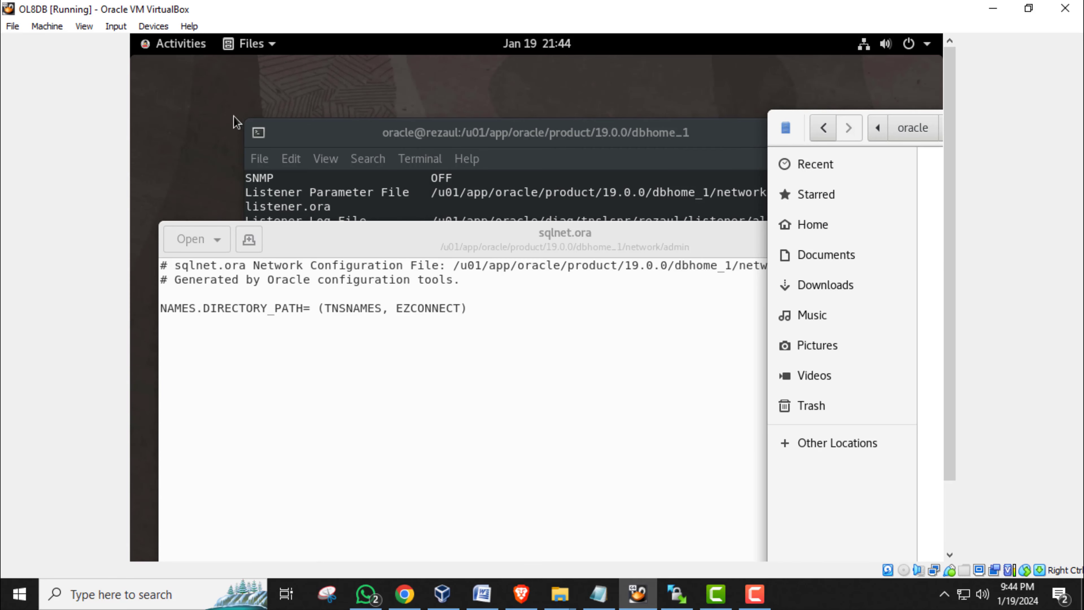
left_click(812, 285)
double_click(776, 113)
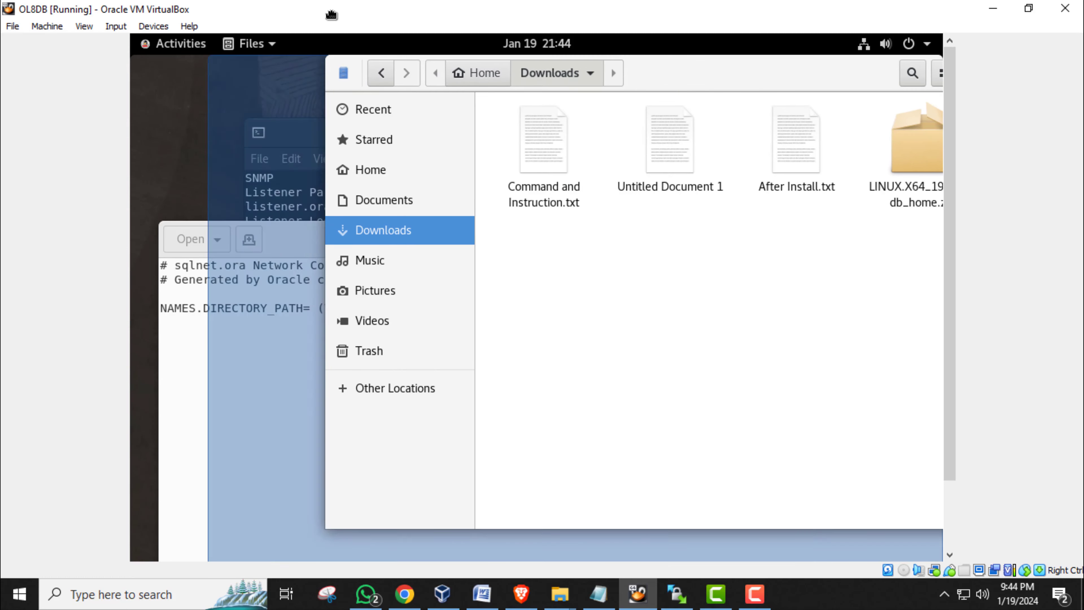
left_click(601, 187)
double_click(601, 187)
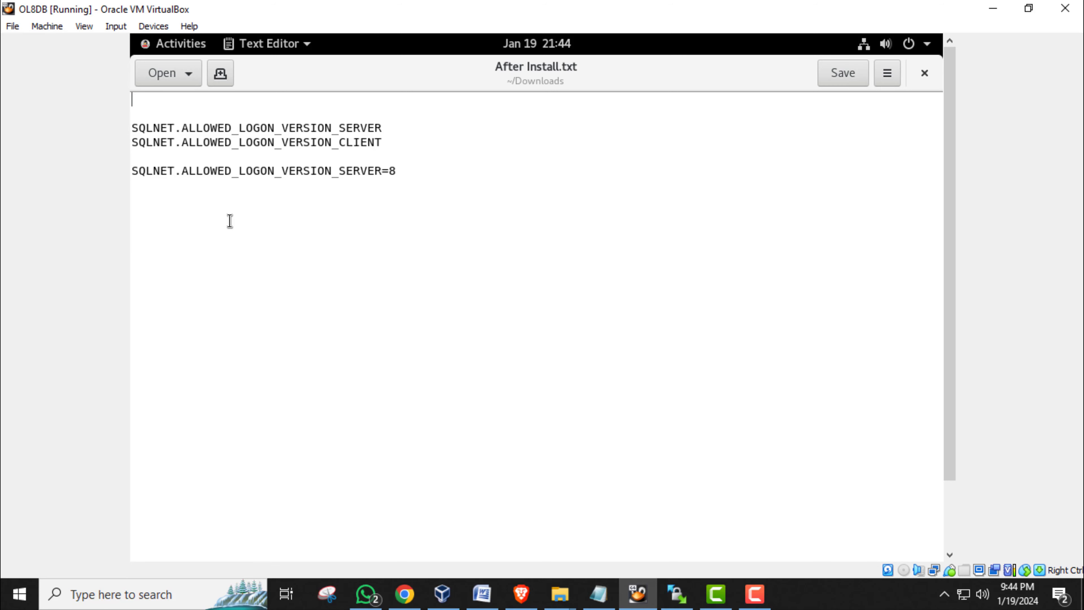
Step: Copy the SQLNET.ALLOWED_LOGON_VERSION lines, from the SERVER line through SQLNET.ALLOWED_LOGON_VERSION_SERVER=8, in After Install.txt
left_click_drag(132, 128, 396, 170)
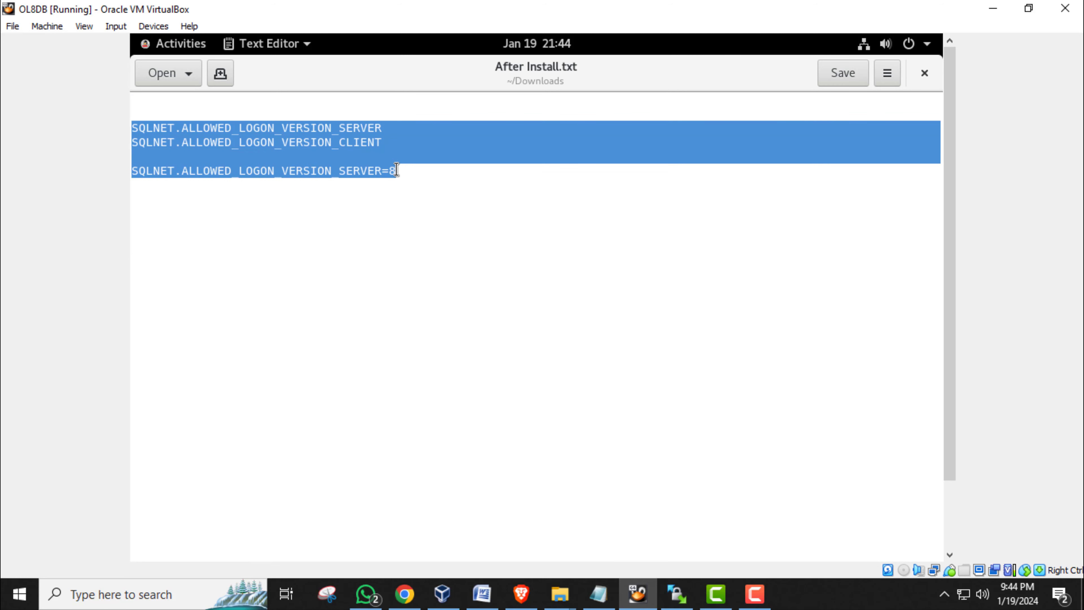
right_click(365, 171)
left_click(411, 252)
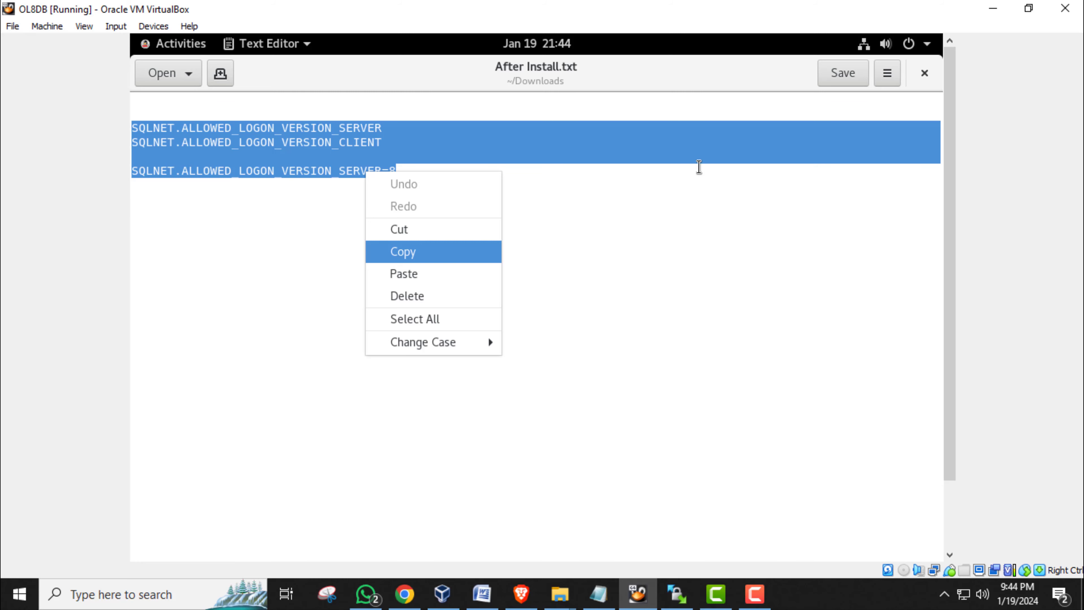
Step: Return to the open sqlnet.ora file and paste the copied lines below NAMES.DIRECTORY_PATH, with a blank line in between
left_click_drag(729, 69, 741, 288)
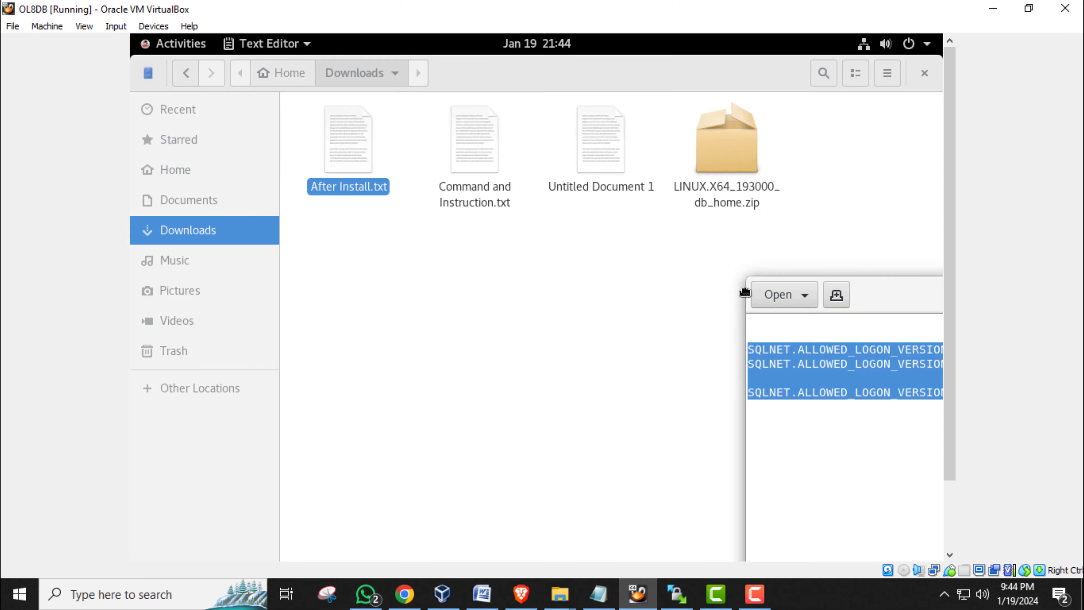
left_click_drag(857, 300, 341, 227)
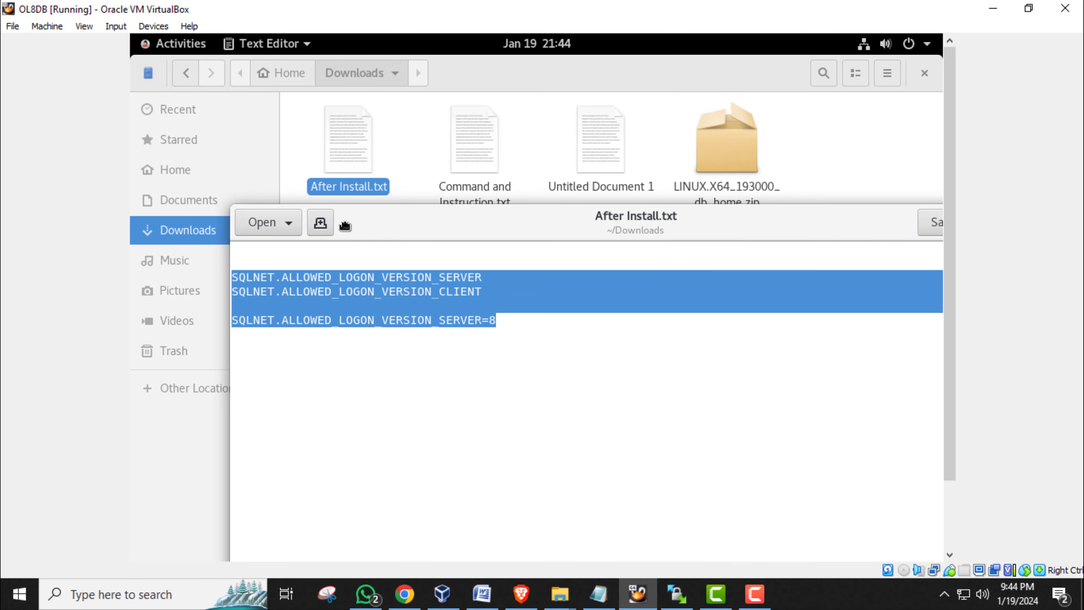
left_click_drag(862, 225, 731, 229)
left_click(778, 223)
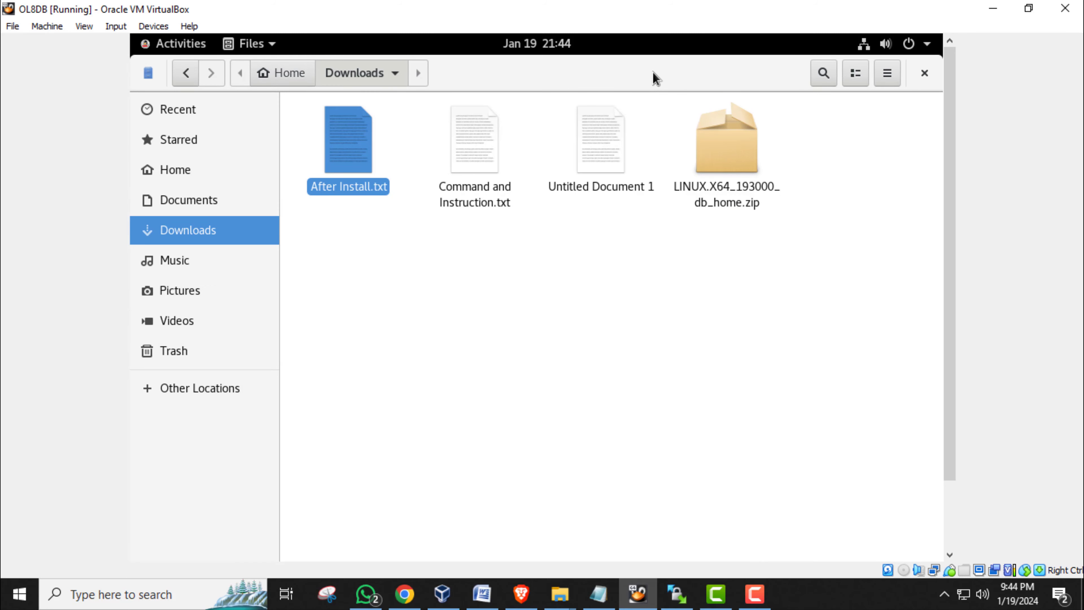
left_click_drag(654, 77, 634, 327)
left_click(462, 241)
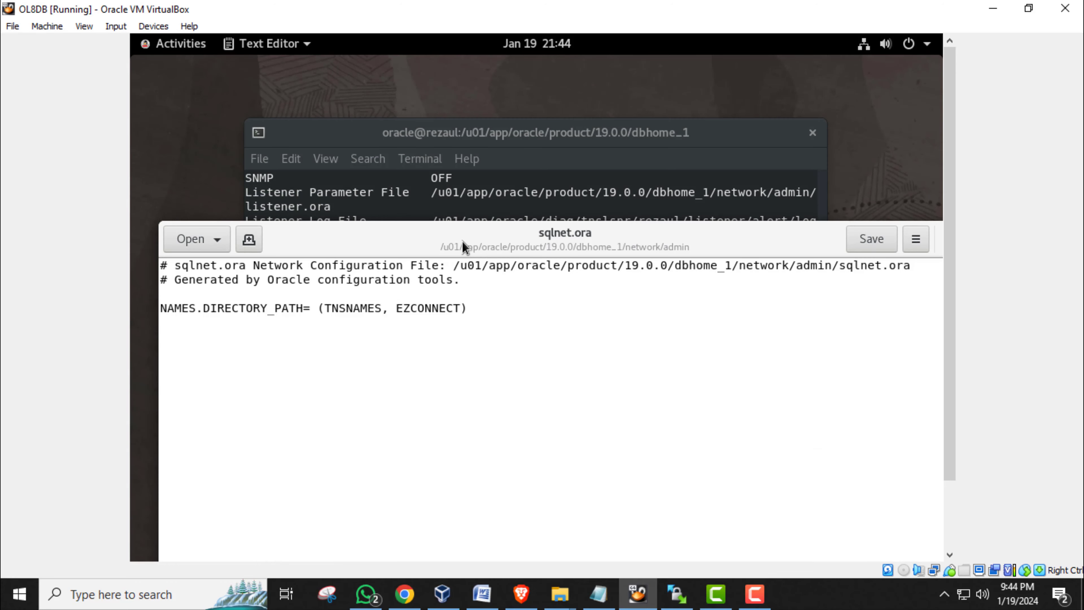
left_click_drag(462, 241, 472, 139)
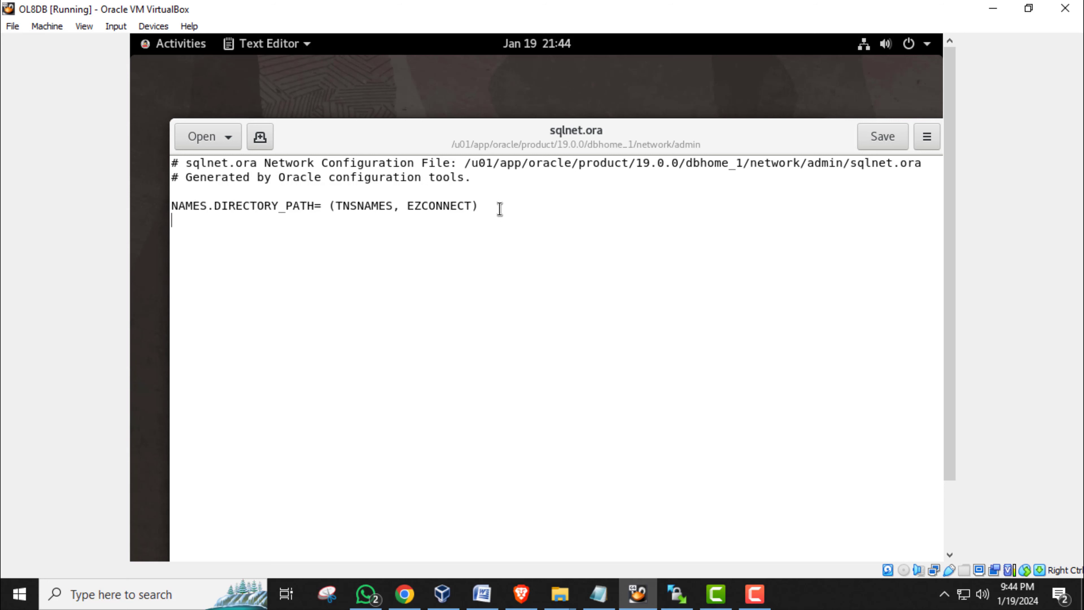
left_click(444, 191)
key("Return")
right_click(209, 227)
left_click(255, 334)
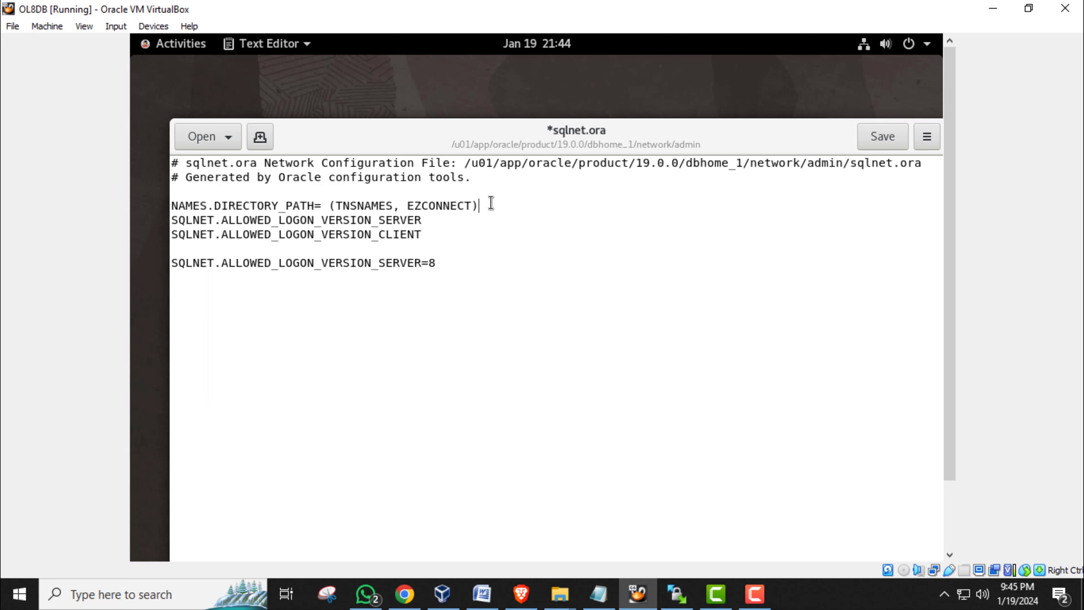
key("Return")
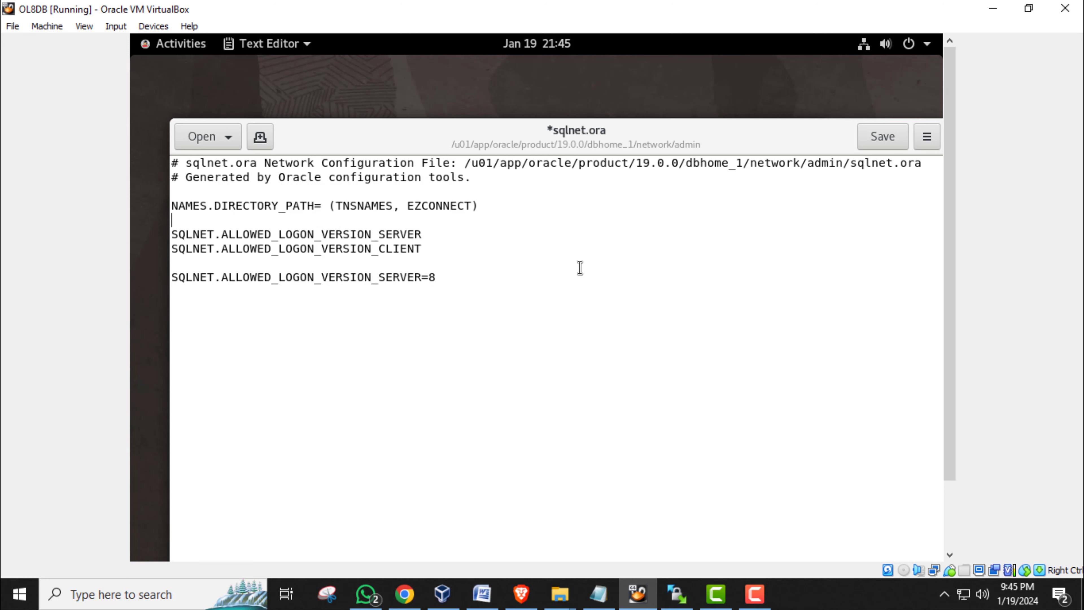
Step: Save sqlnet.ora and close its editor window
left_click(882, 141)
left_click_drag(775, 140, 666, 138)
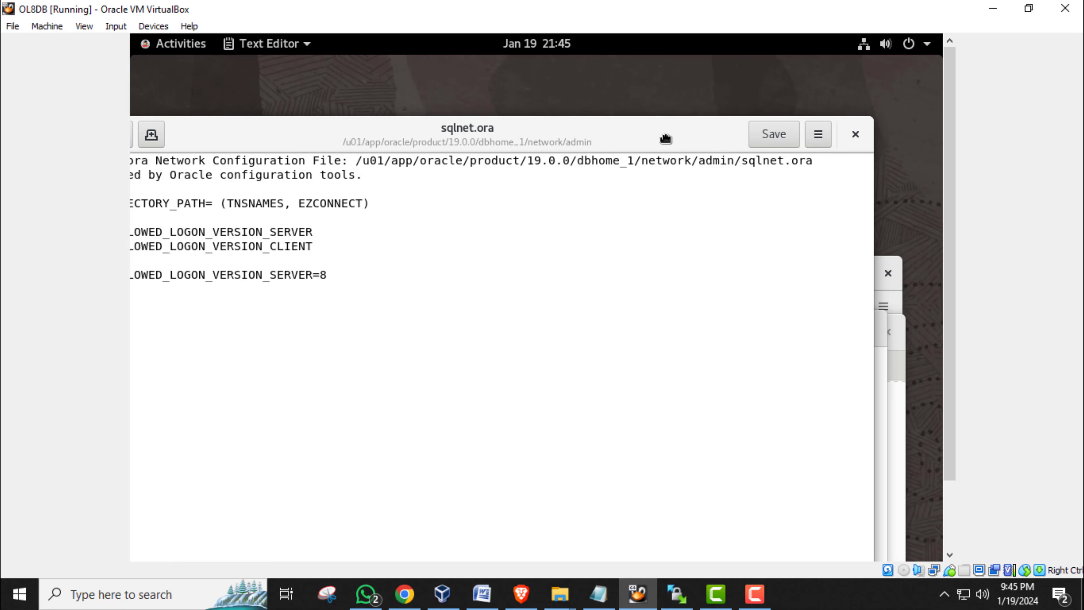
left_click(856, 134)
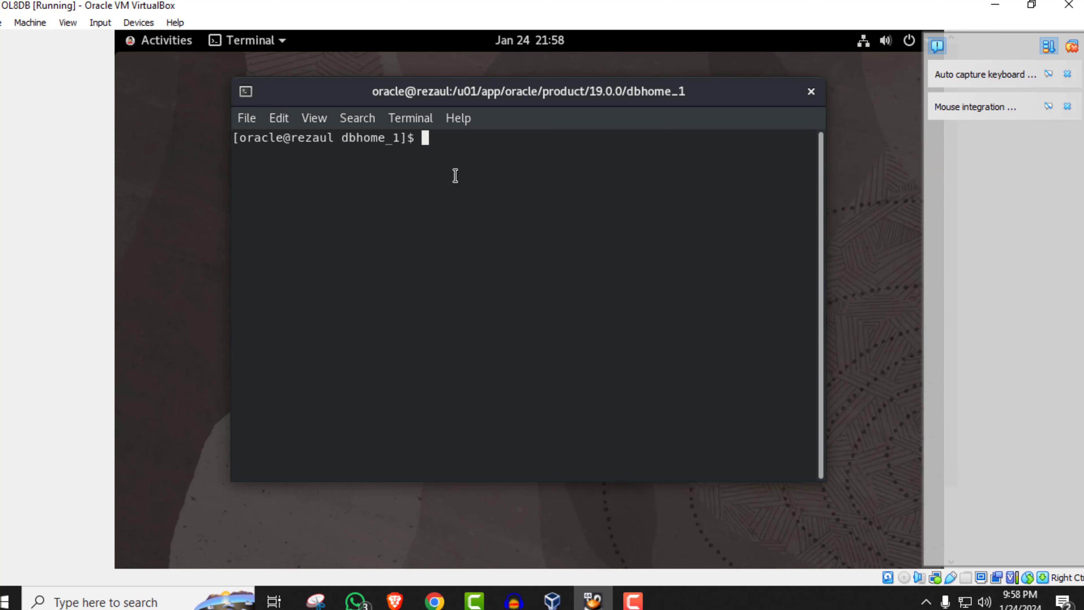
Step: Start SQL*Plus from the terminal as the database administrator with sqlplus / as sysdba
type("sq")
key("BackSpace")
type("plus / as sys")
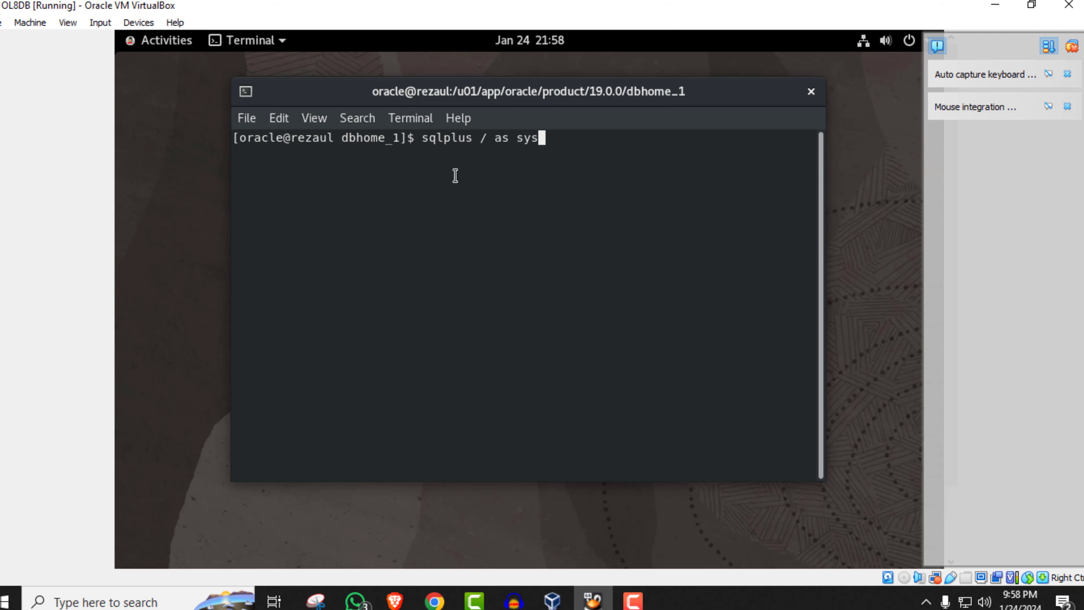
type("dba")
key("Return")
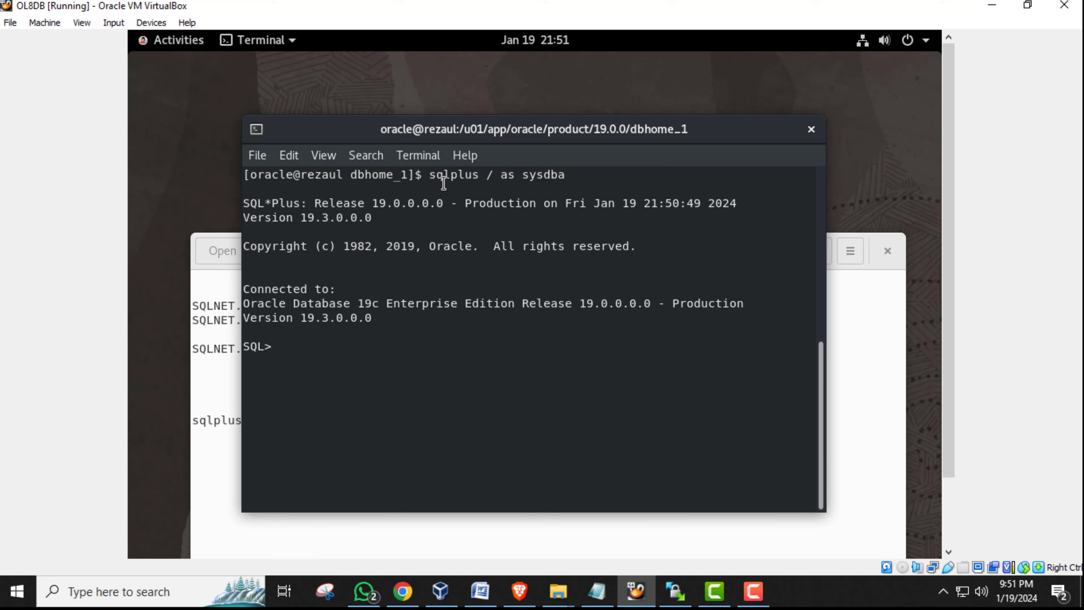
Step: List the pluggable databases with show pdbs and query the current container with show con_NAME
type("show pdbs")
key("Return")
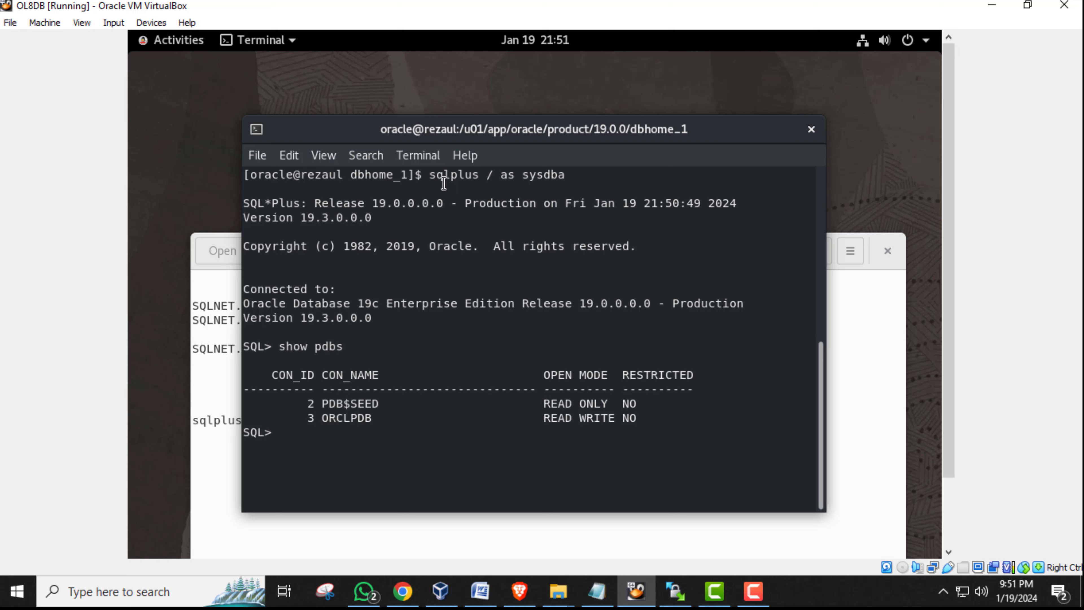
type("show con_NAME")
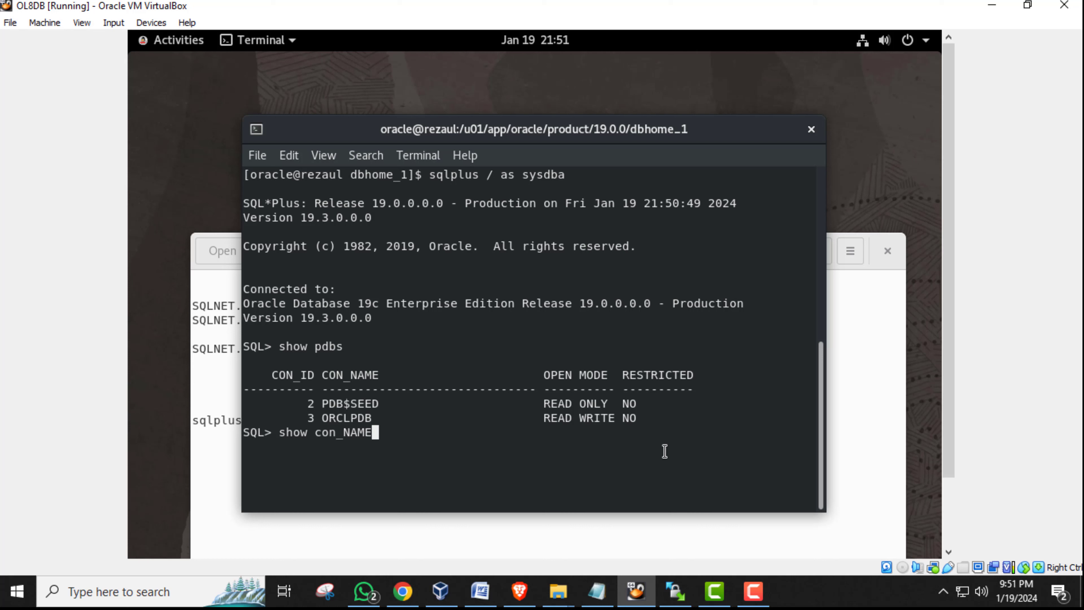
key("Return")
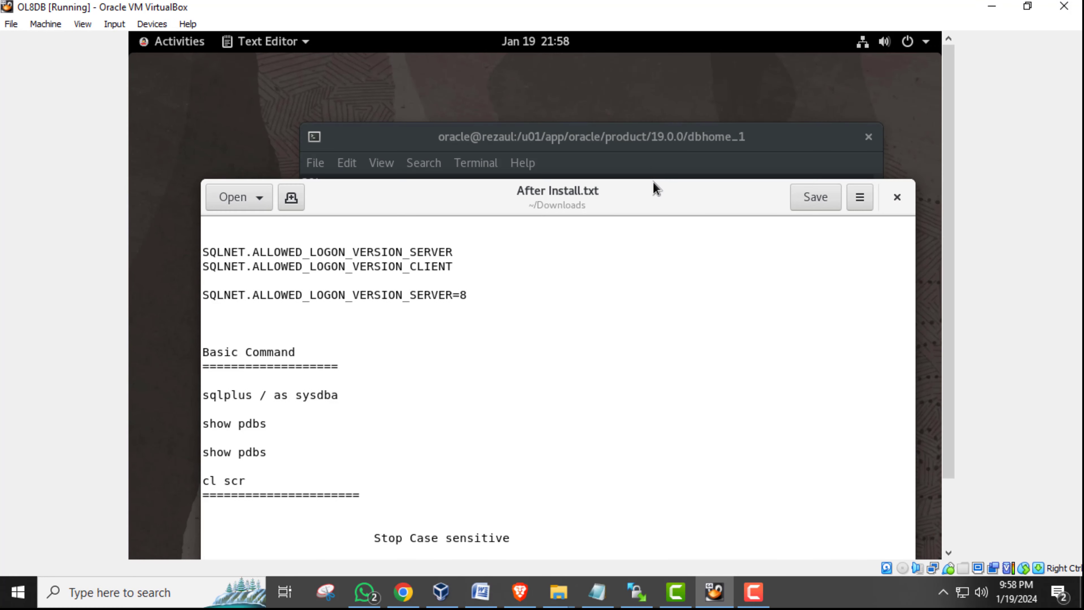
Step: Switch to the terminal and erase the incomplete alter system set statement from the SQL prompt
left_click(632, 177)
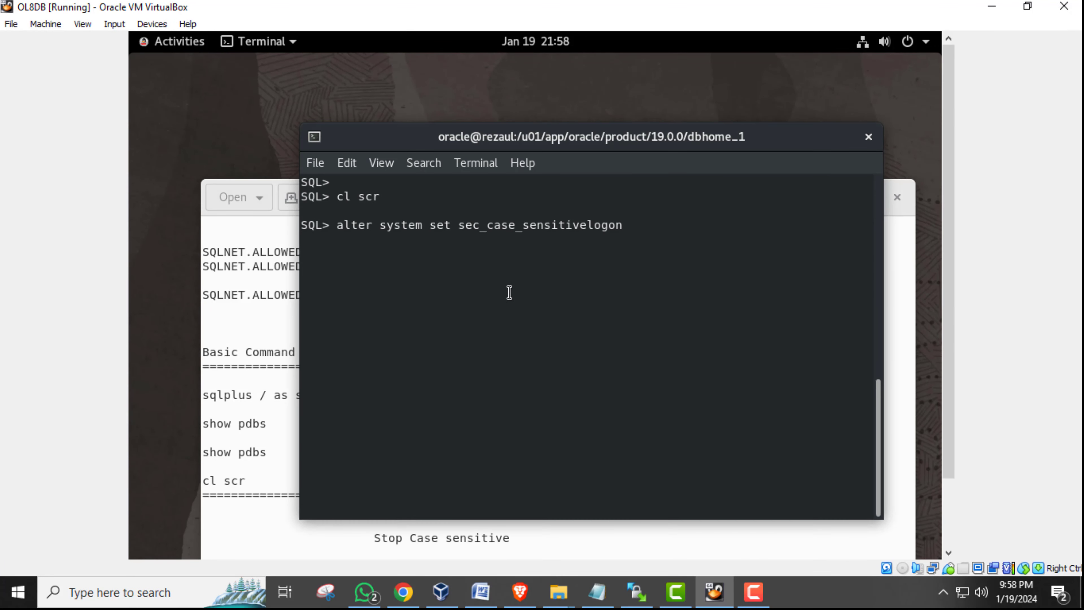
key("BackSpace")
key("BackSpace")
key("BackSpace")
key("BackSpace")
key("BackSpace")
key("BackSpace")
key("BackSpace")
key("BackSpace")
key("BackSpace")
key("BackSpace")
key("BackSpace")
key("BackSpace")
key("BackSpace")
key("BackSpace")
key("BackSpace")
key("BackSpace")
key("BackSpace")
key("BackSpace")
key("BackSpace")
key("BackSpace")
key("BackSpace")
key("BackSpace")
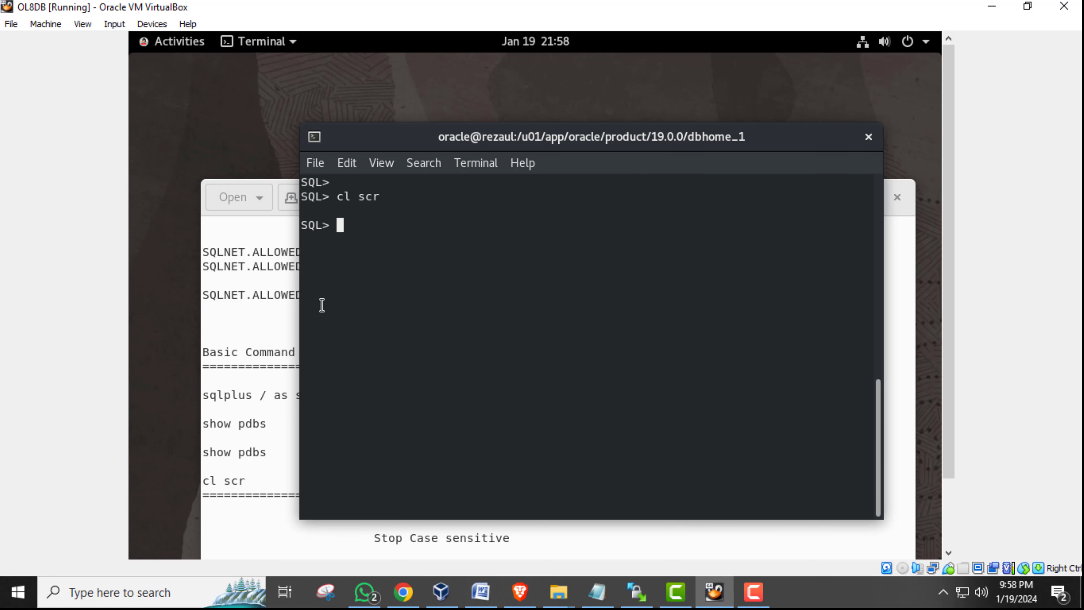
Step: Copy the statement alter system set sec_case_sensitive_logon=false scope=both; from After Install.txt, without the leading #
left_click(258, 310)
double_click(453, 207)
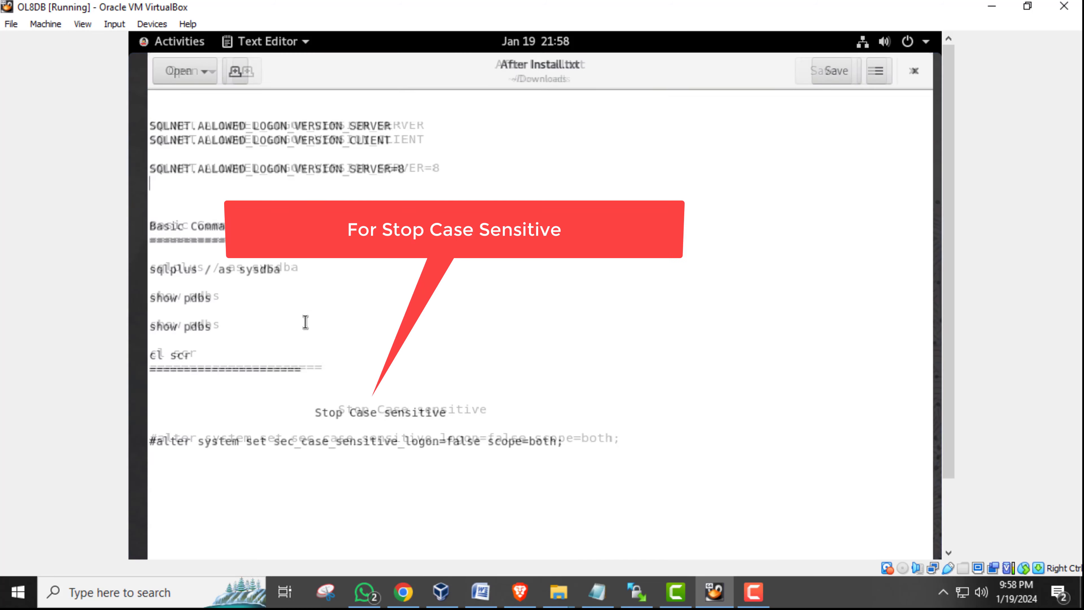
left_click_drag(141, 441, 557, 440)
right_click(544, 442)
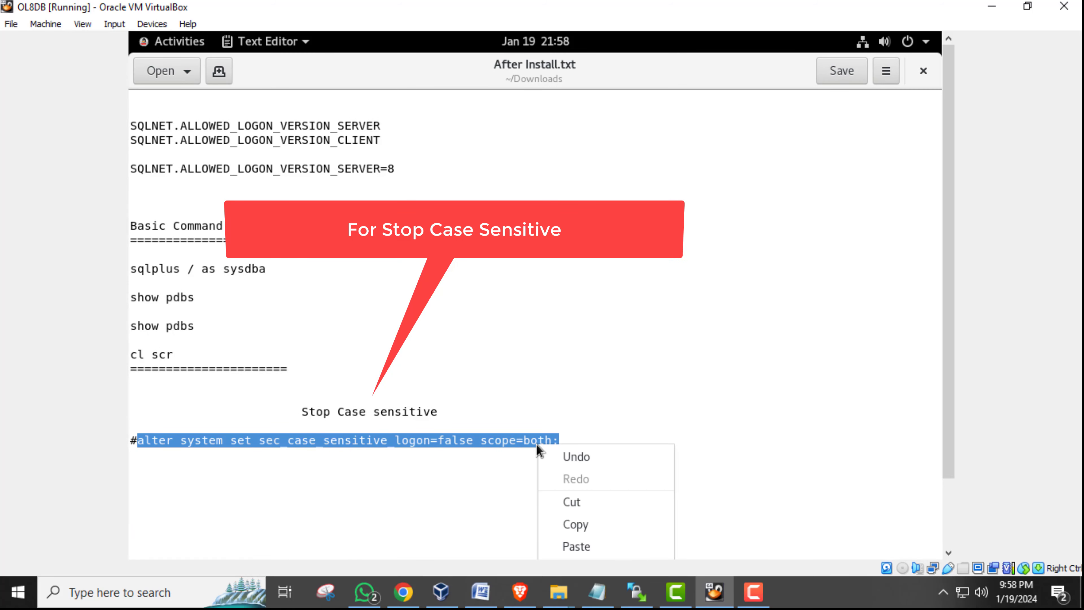
left_click(582, 525)
left_click_drag(319, 411, 431, 404)
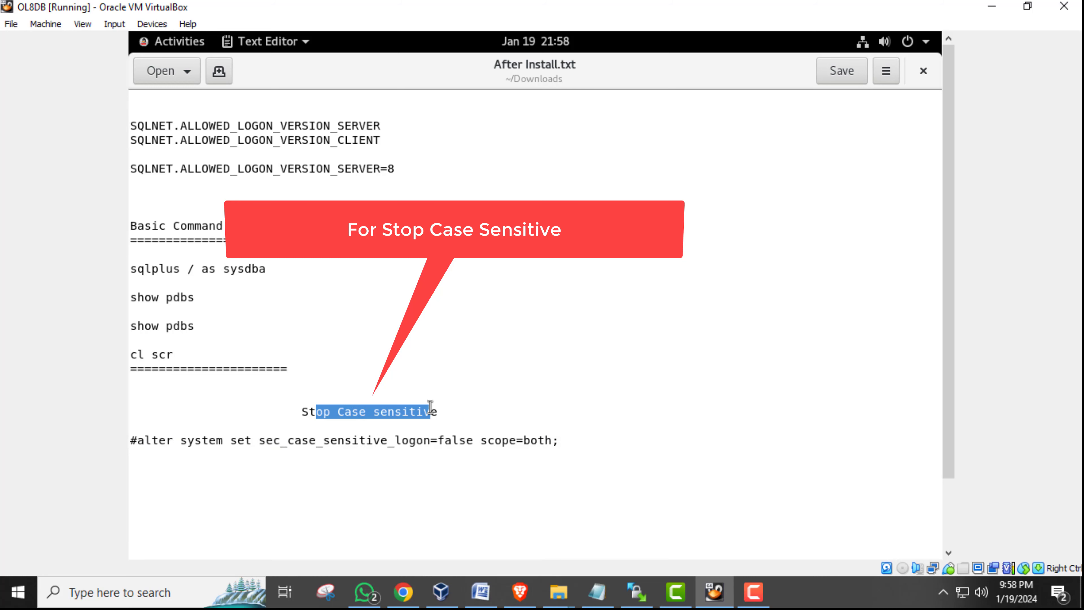
key("shift+Up")
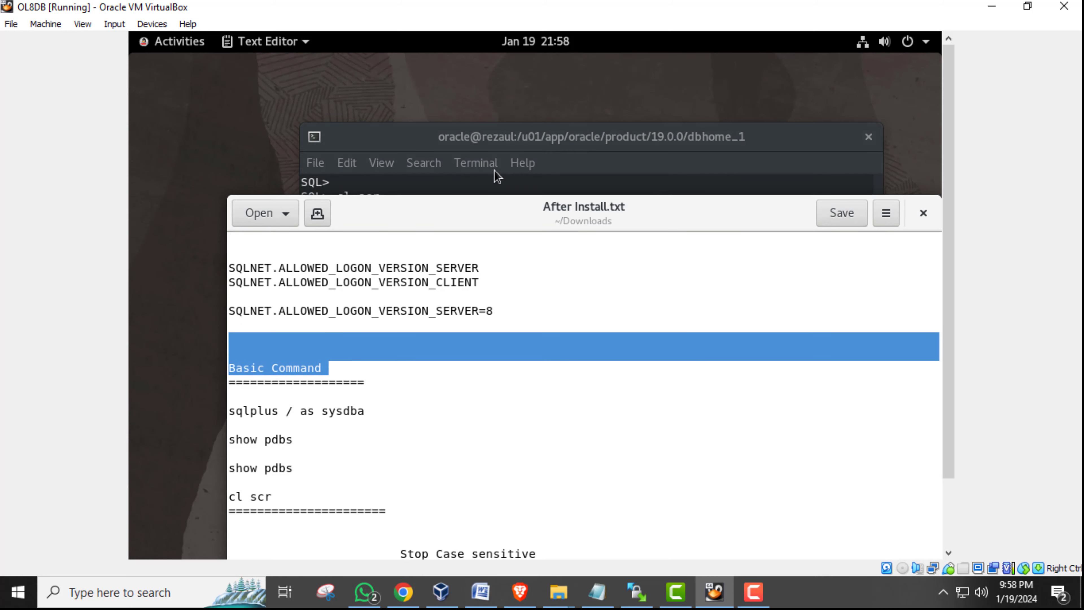
Step: Paste the copied sec_case_sensitive_logon=false statement at the SQL prompt in the terminal and run it
left_click(496, 169)
right_click(348, 231)
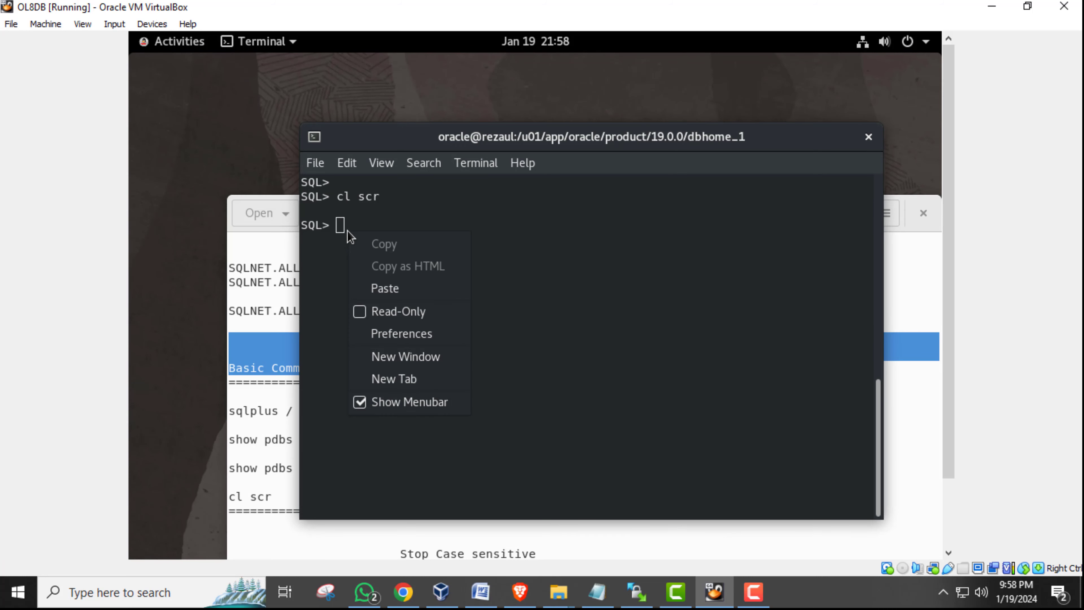
left_click(378, 288)
key("Return")
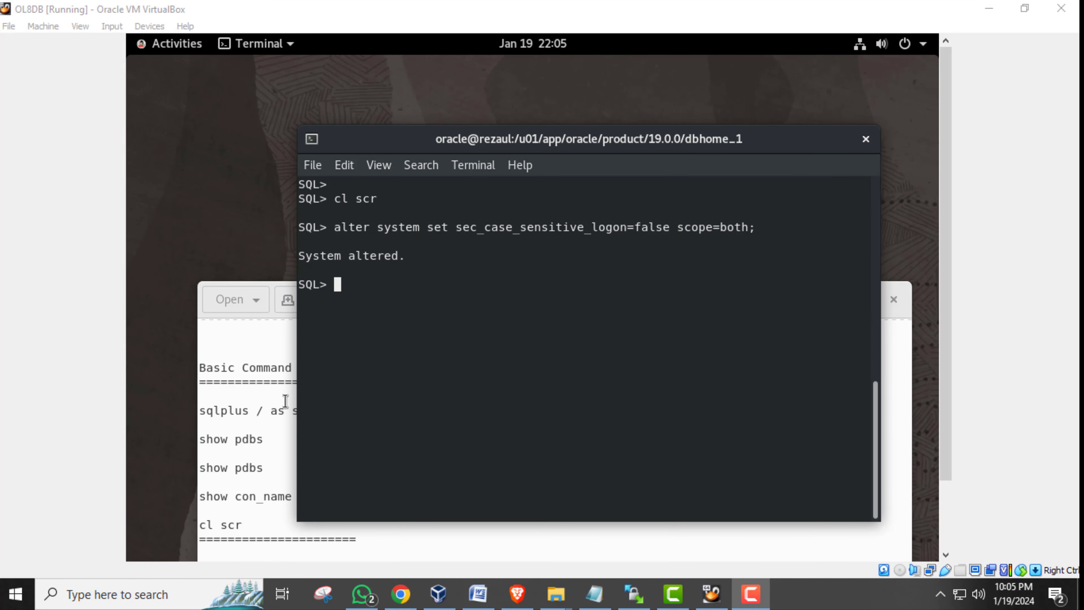
Step: Bring After Install.txt forward and copy the statement alter session set container = orclpdb; without the leading #
left_click(276, 365)
left_click_drag(428, 300, 397, 191)
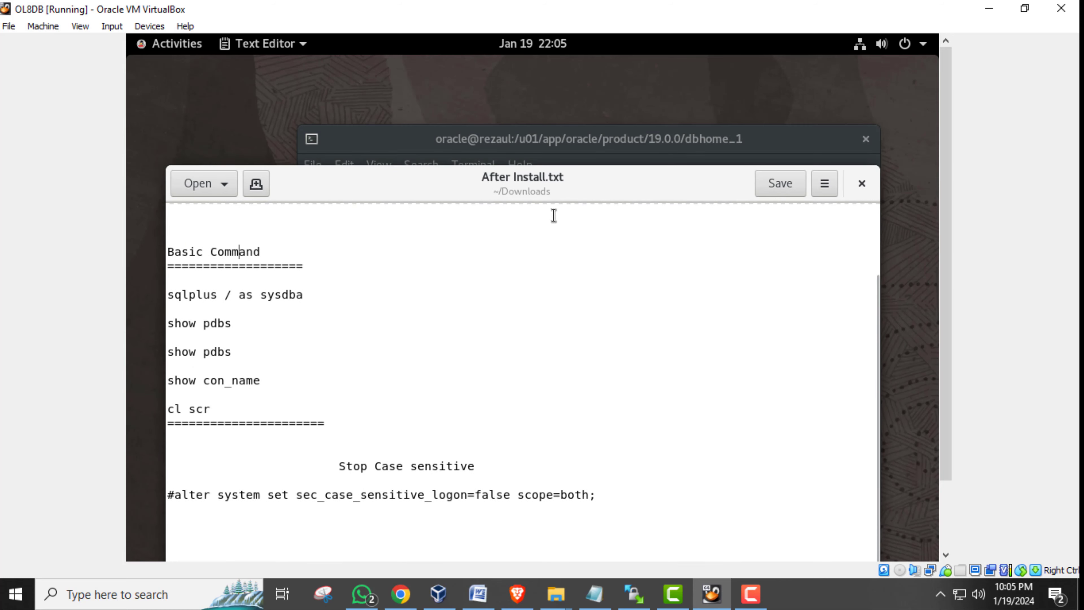
left_click_drag(571, 173, 542, 74)
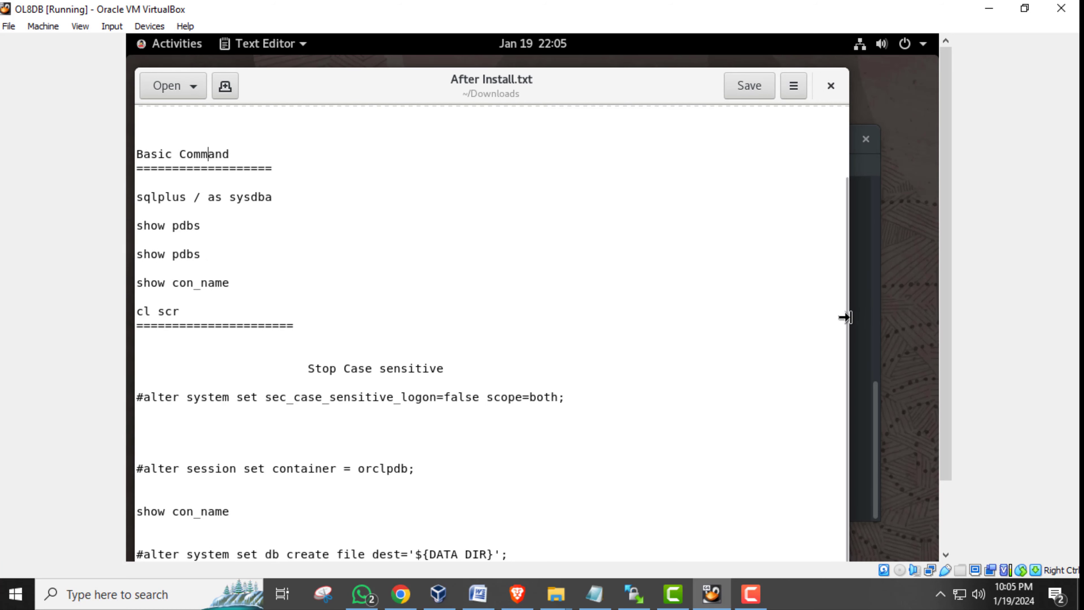
left_click_drag(848, 327, 842, 368)
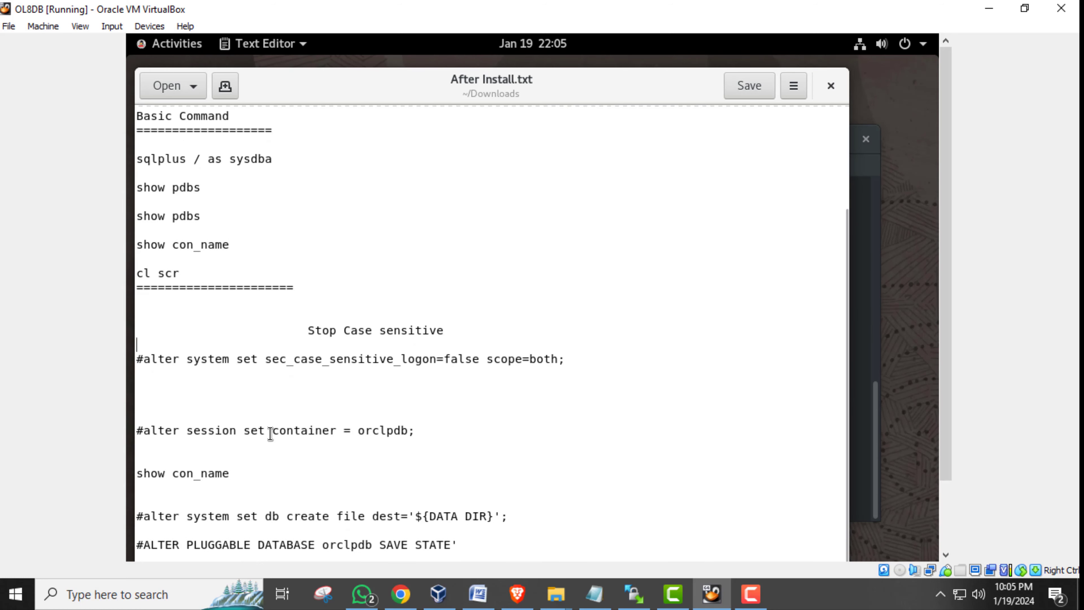
left_click(195, 429)
left_click_drag(146, 430, 415, 431)
right_click(362, 431)
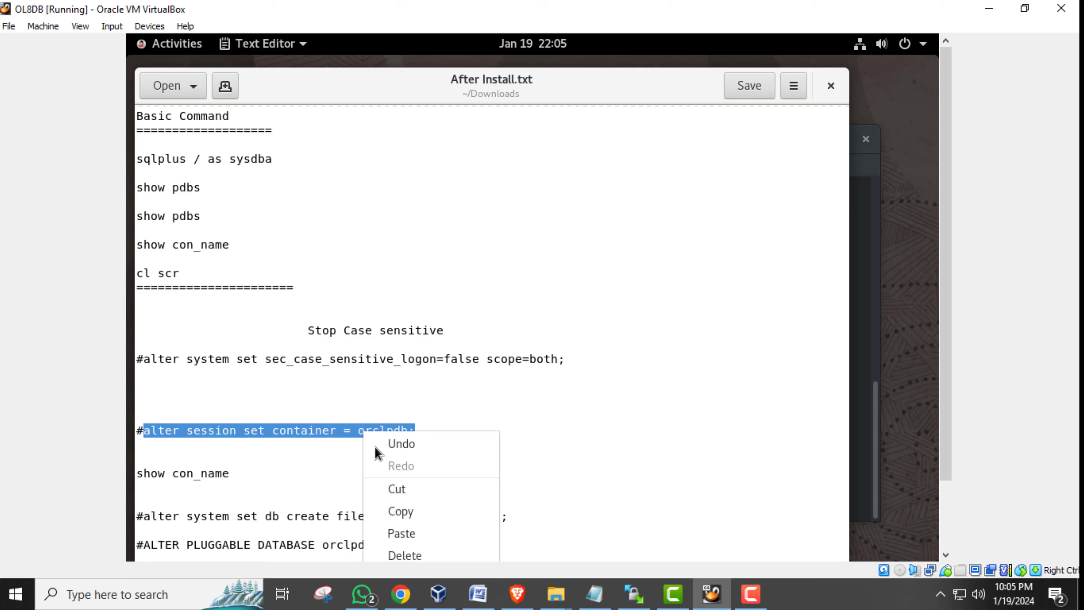
left_click(406, 511)
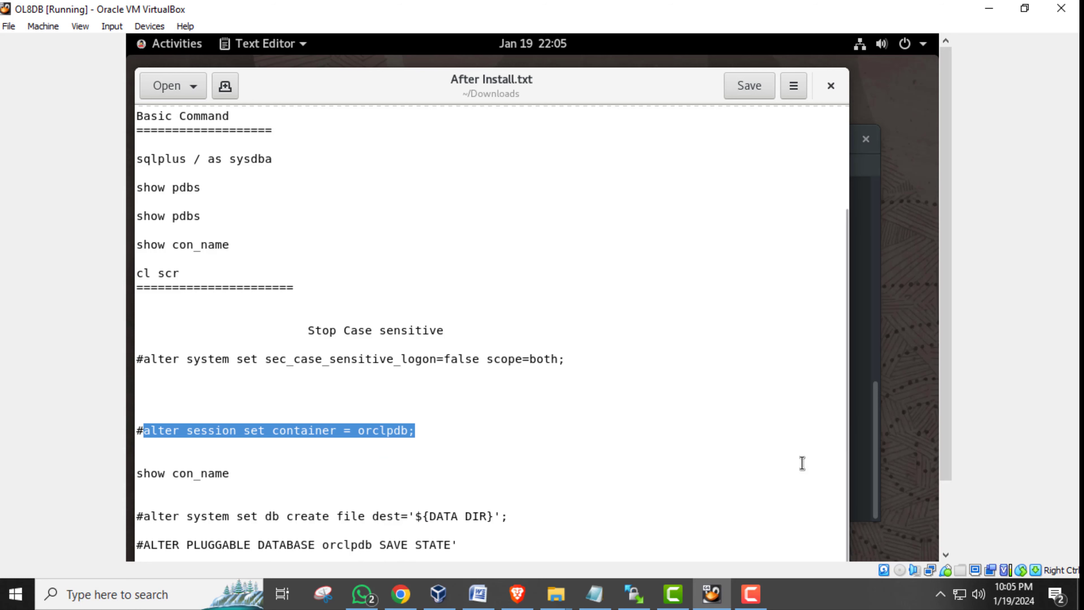
Step: Paste the copied alter session set container = orclpdb; statement at the SQL prompt in the terminal and run it
left_click(869, 430)
right_click(340, 286)
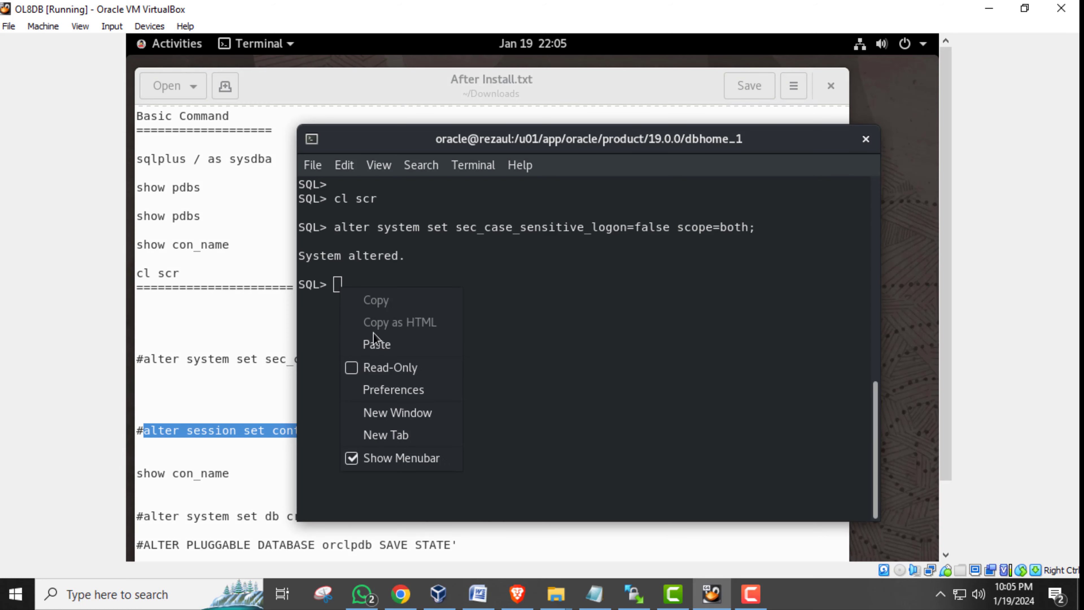
left_click(376, 344)
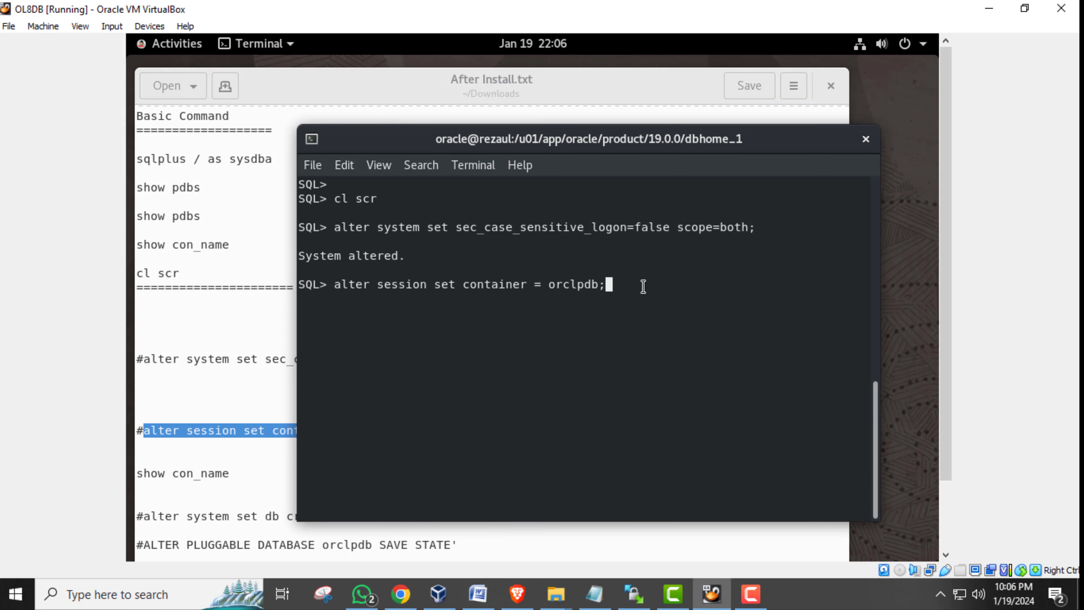
key("Return")
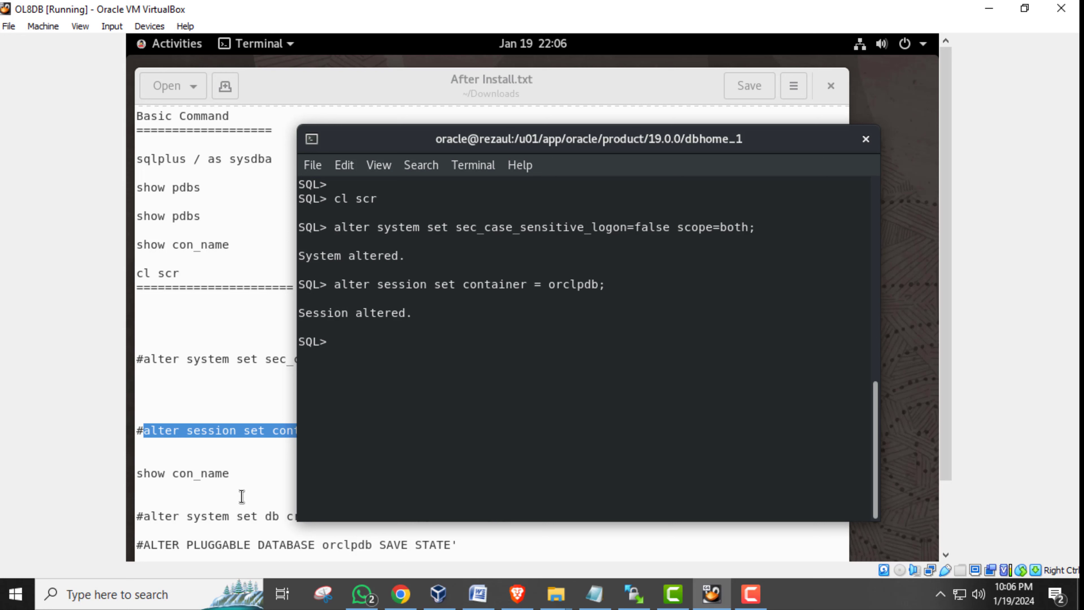
Step: Run show con_name at the SQL prompt to check the current container
type("show con_name")
key("Return")
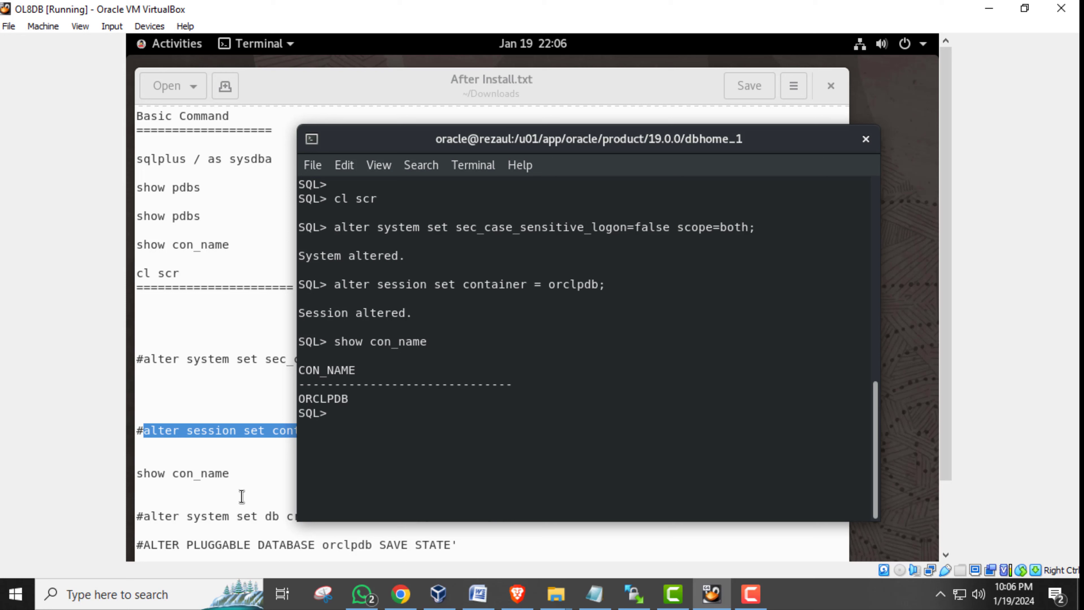
triple_click(341, 398)
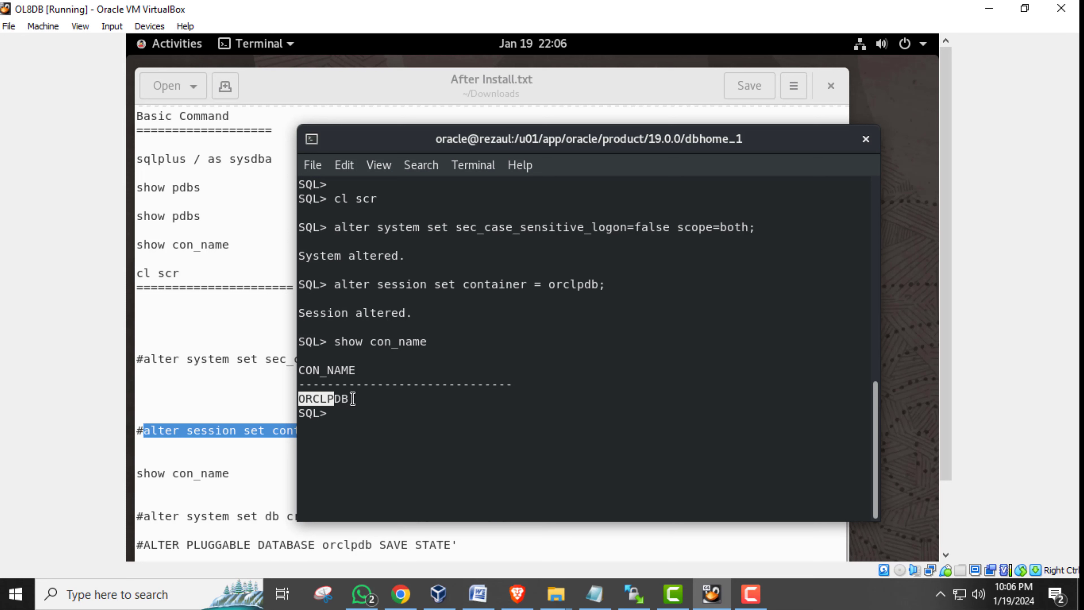
left_click(341, 399)
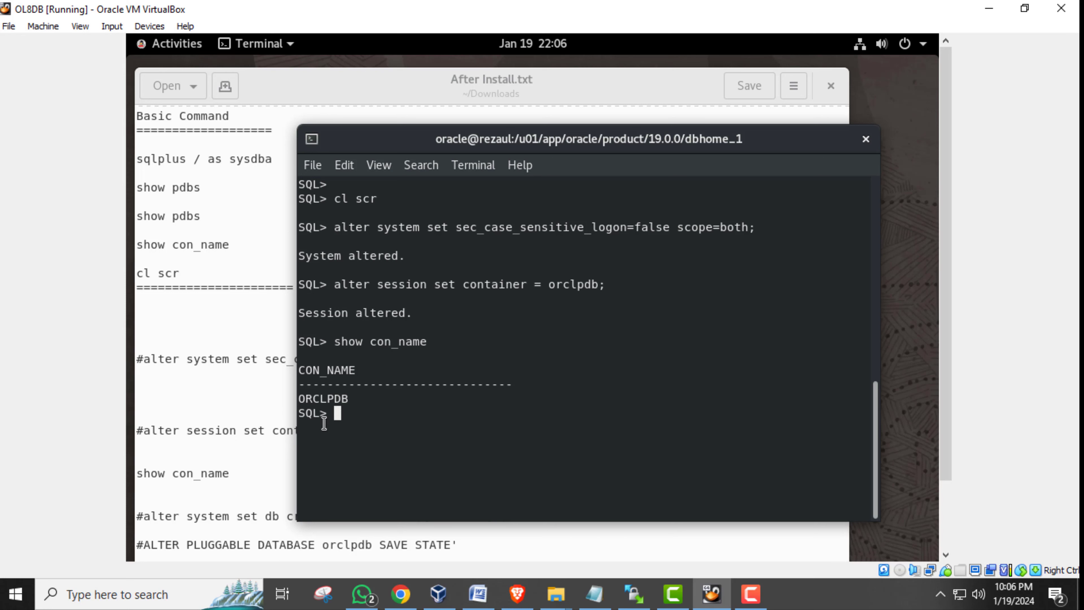
Step: Try to run alter system set db create file dest='${DATA DIR}'; at the SQL prompt, copied from After Install.txt without the leading #
left_click(208, 474)
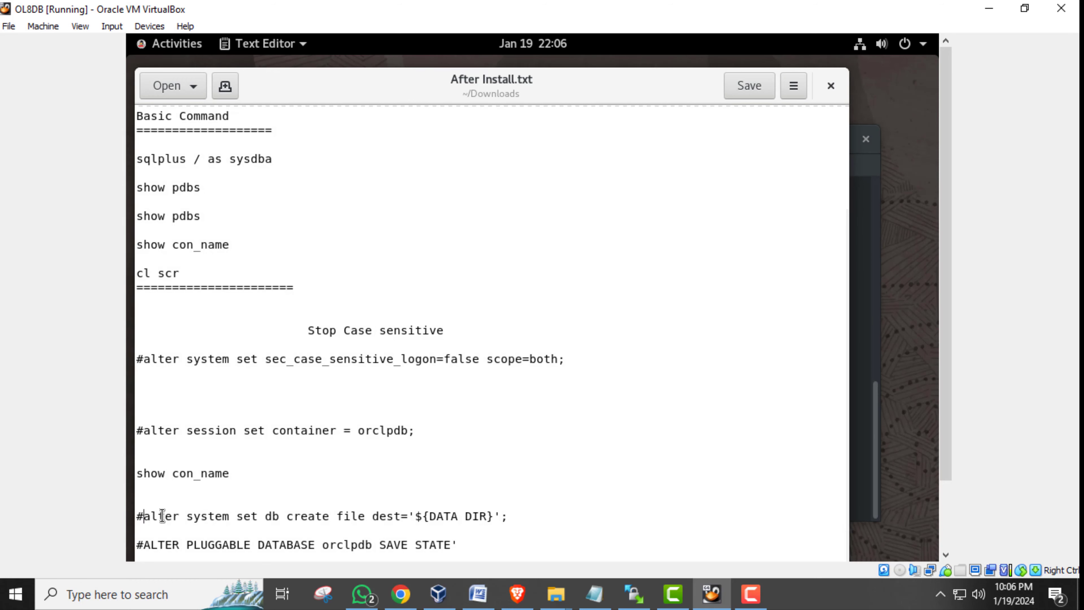
left_click_drag(144, 516, 510, 516)
right_click(378, 518)
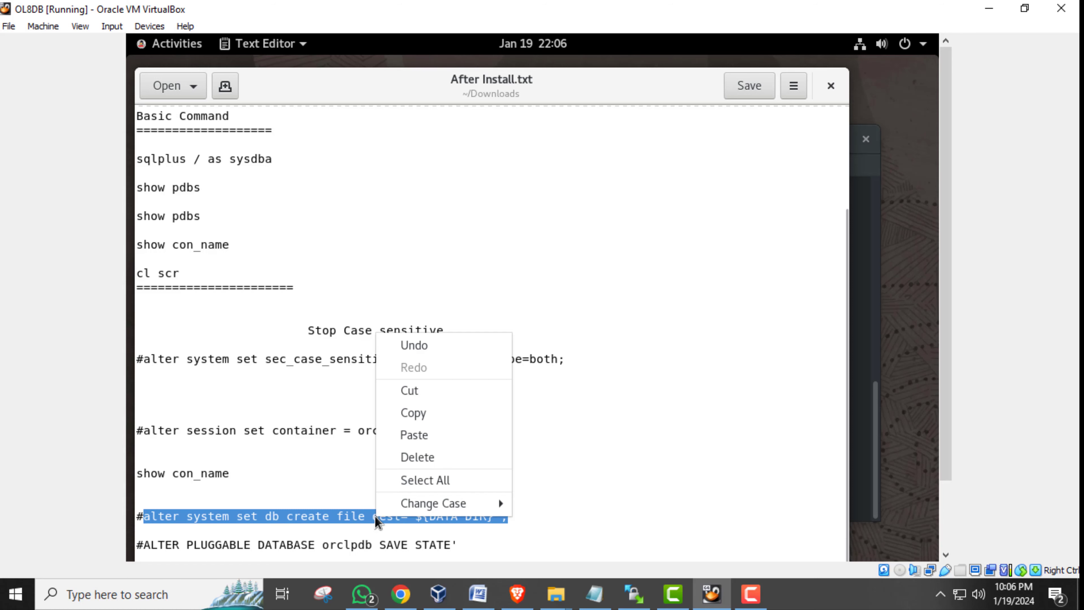
left_click(417, 421)
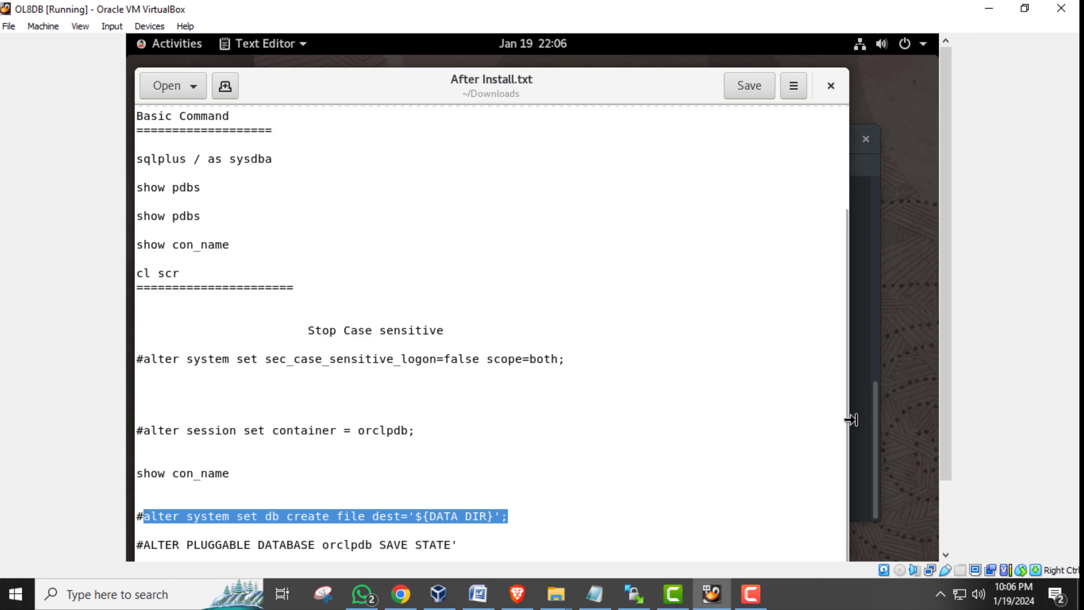
left_click(863, 422)
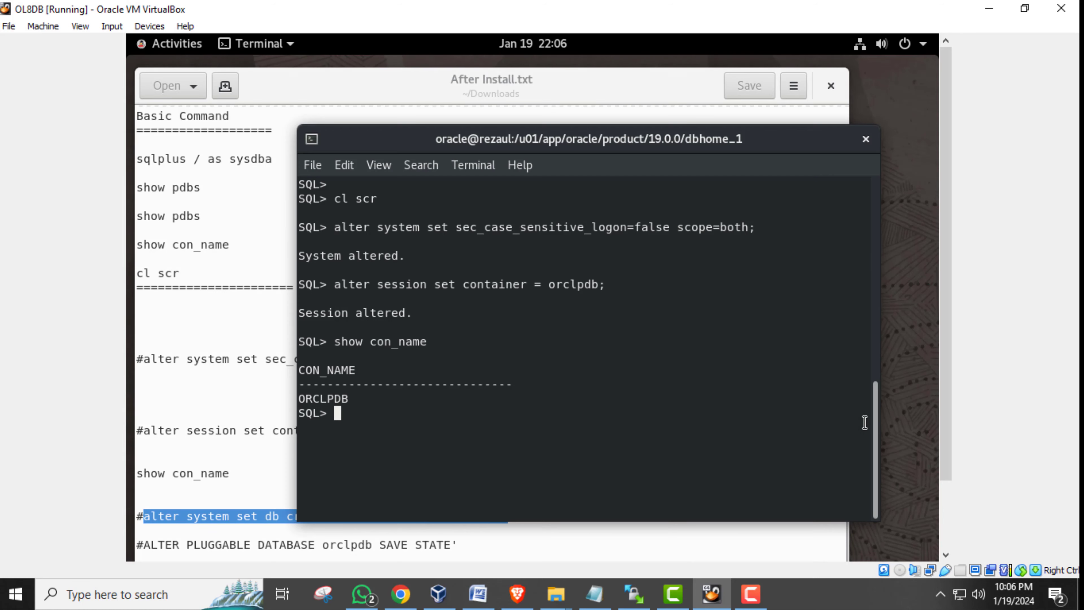
right_click(337, 413)
left_click(378, 469)
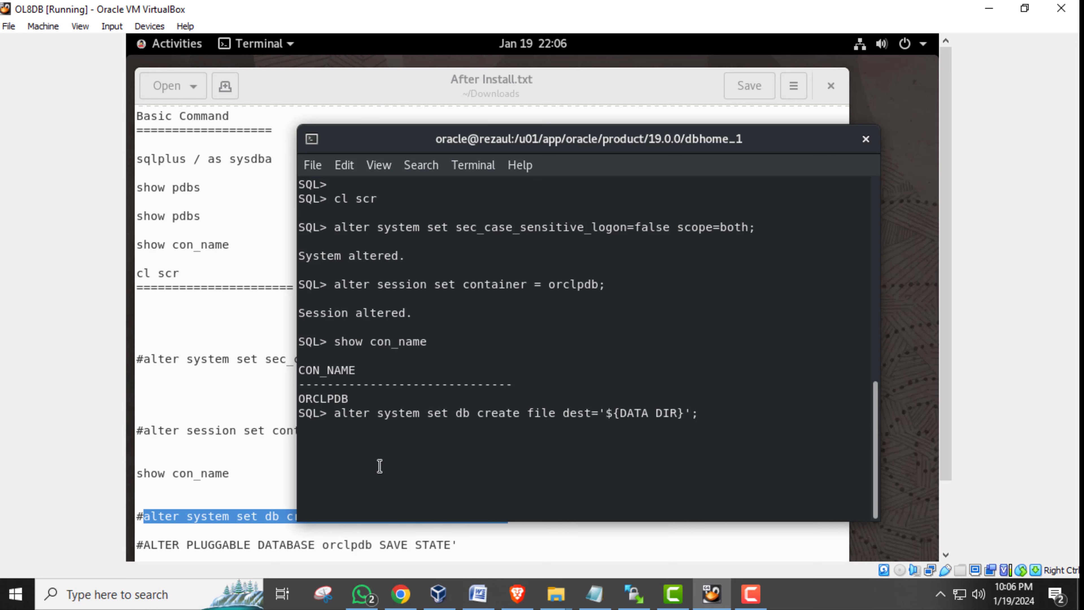
key("Return")
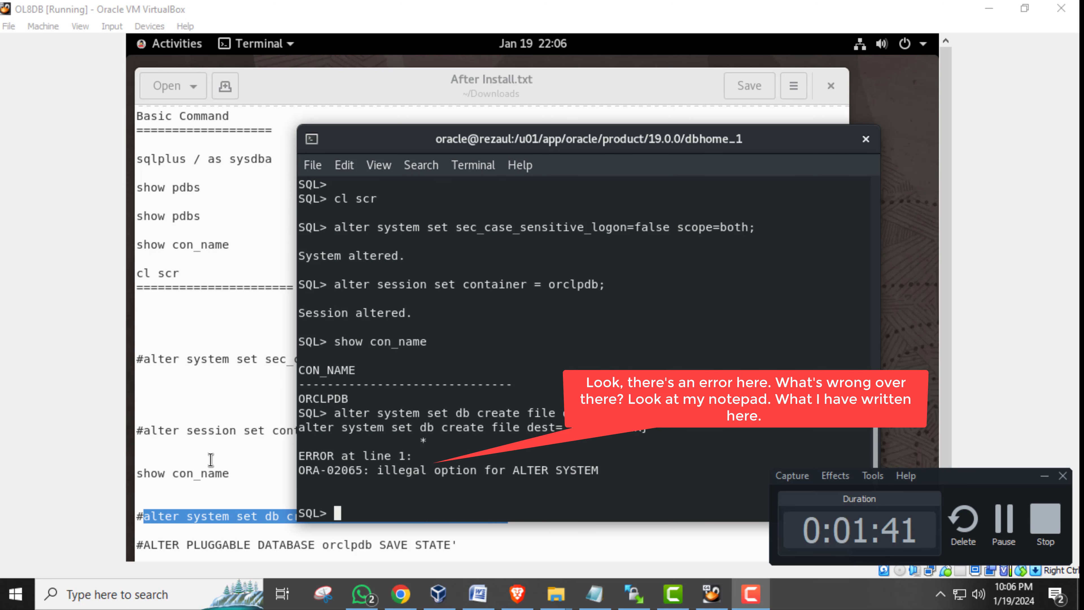
Step: In the db create file dest statement in After Install.txt, replace the space between db and create with an underscore
left_click_drag(173, 516, 350, 516)
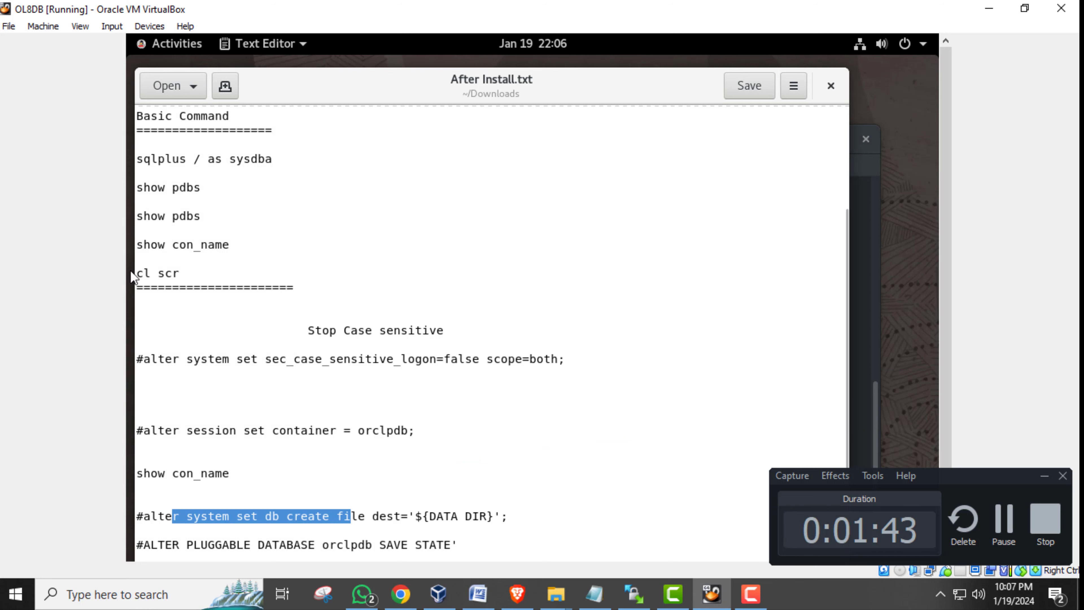
left_click(201, 517)
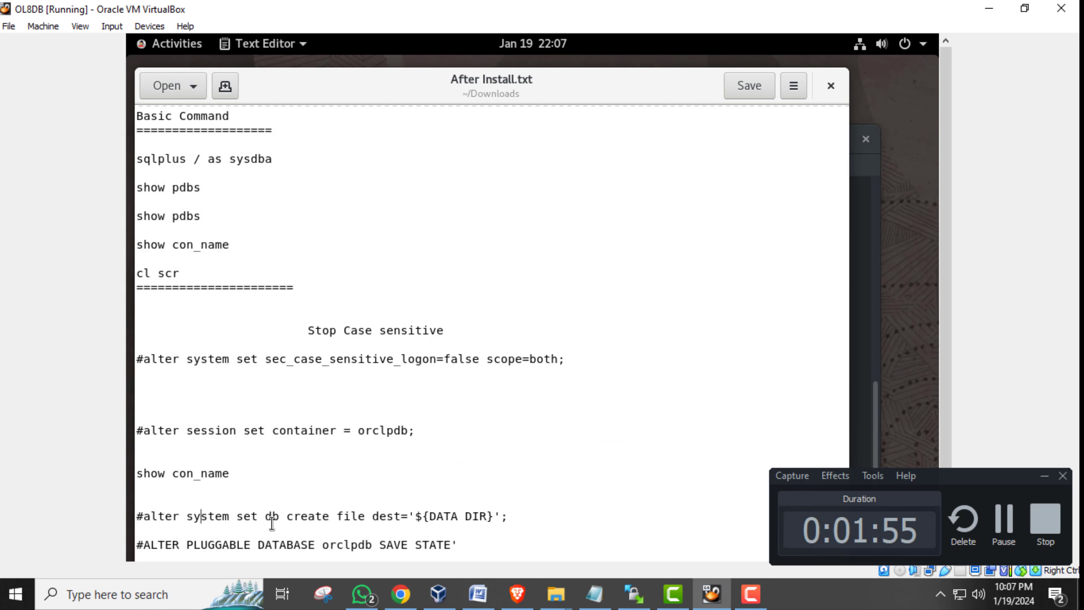
key("Right")
key("Right")
key("Right")
key("Right")
key("Right")
key("Right")
key("Right")
key("Right")
key("Right")
key("Right")
key("Right")
key("Right")
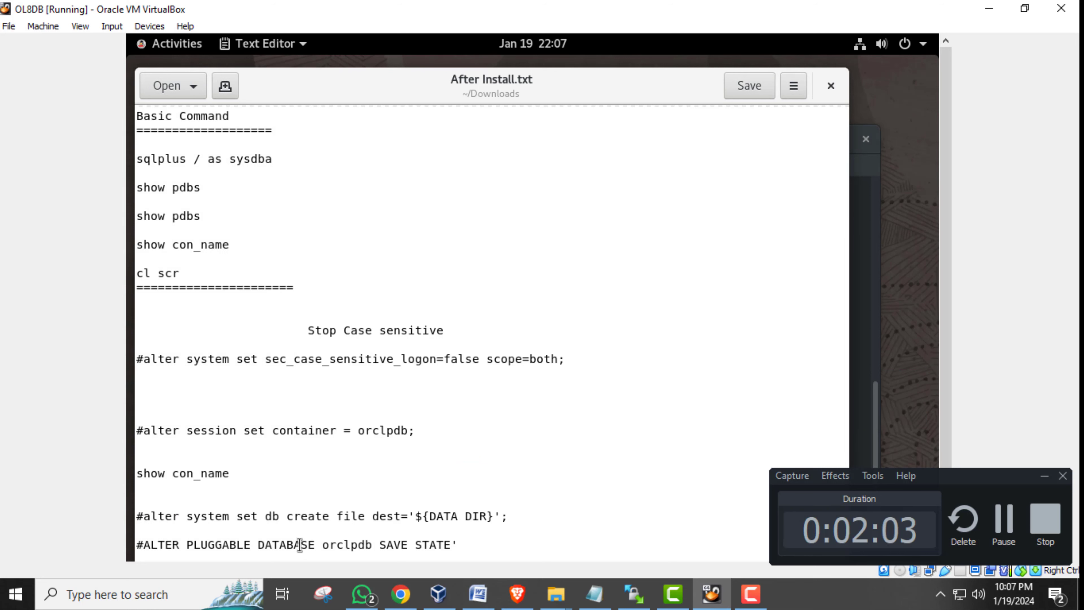
key("BackSpace")
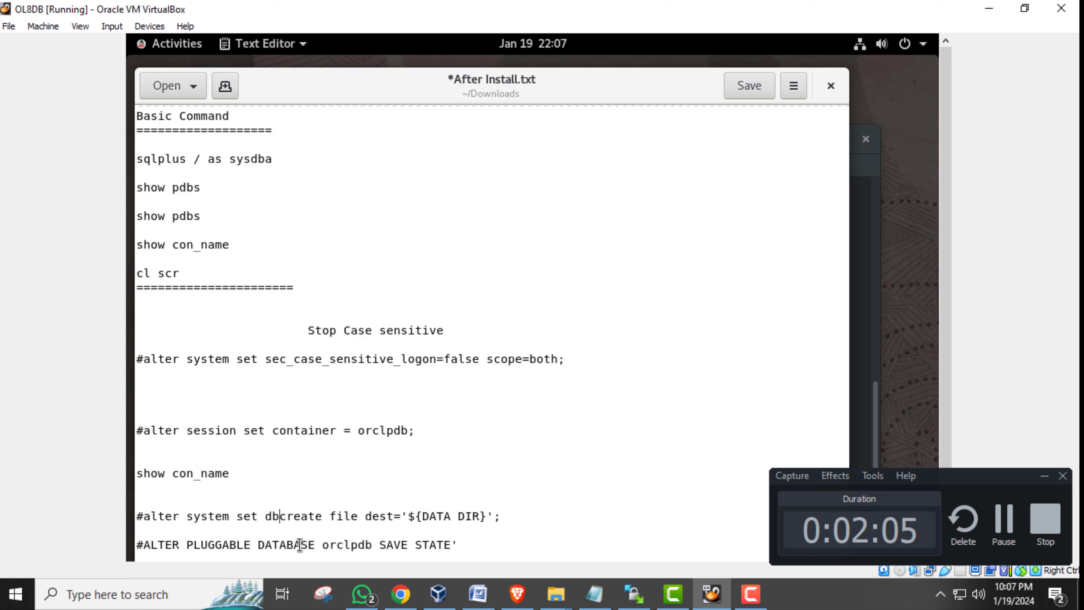
type("_")
Step: Replace the remaining spaces in the parameter name with underscores to make it db_create_file_dest, and add a new blank document
key("Right")
key("Right")
key("Right")
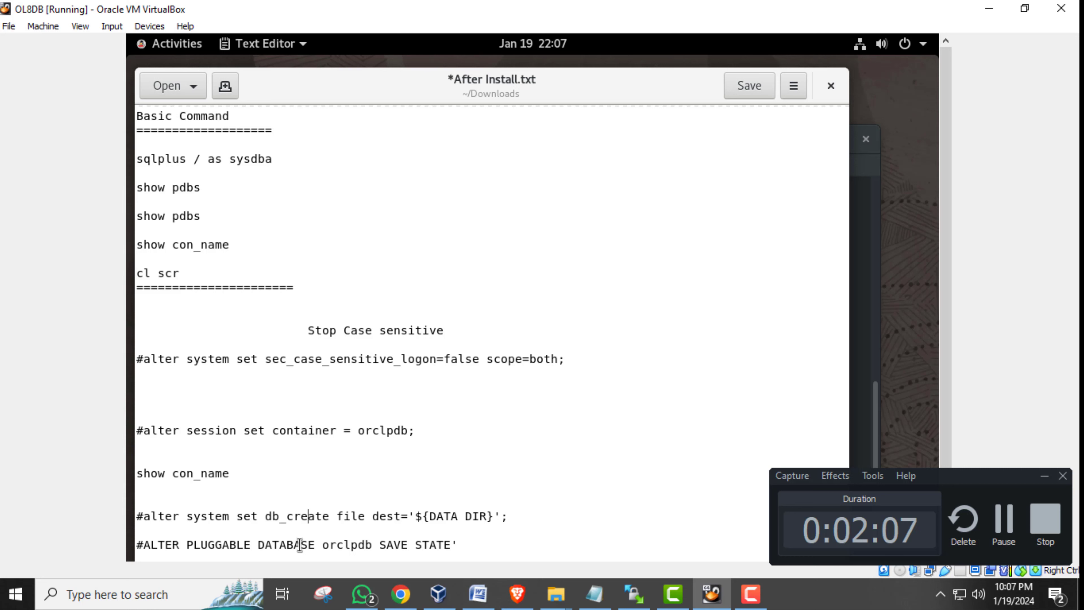
key("Right")
key("BackSpace")
type("_")
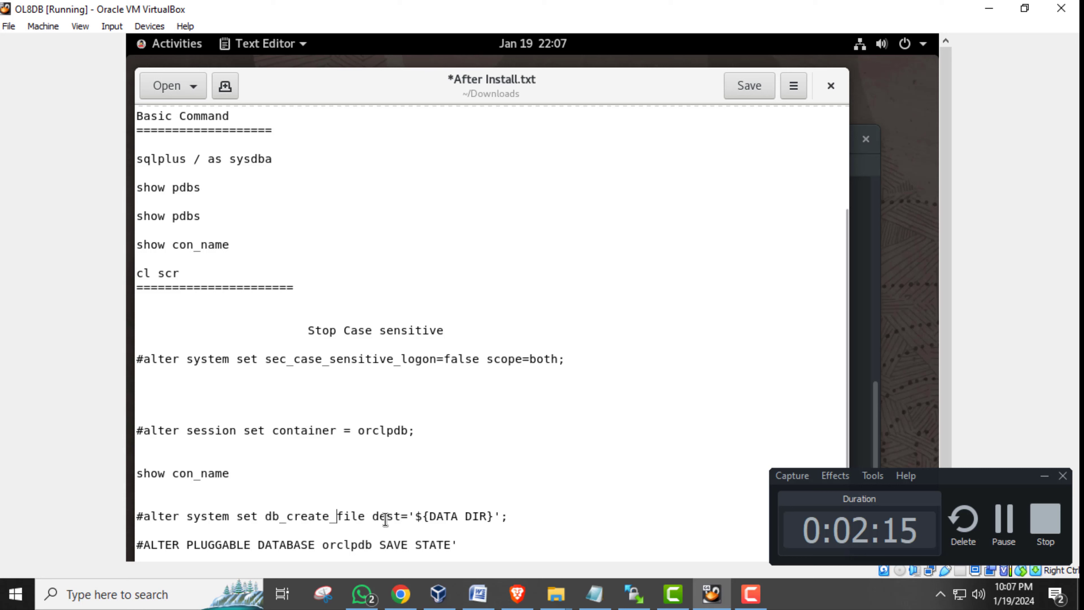
left_click(372, 516)
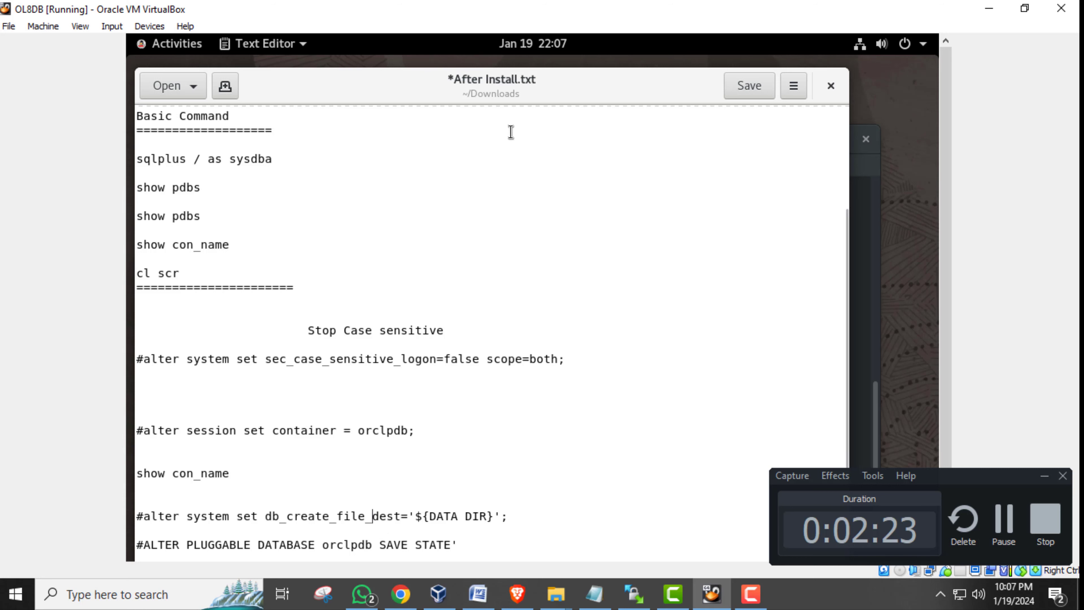
left_click(225, 85)
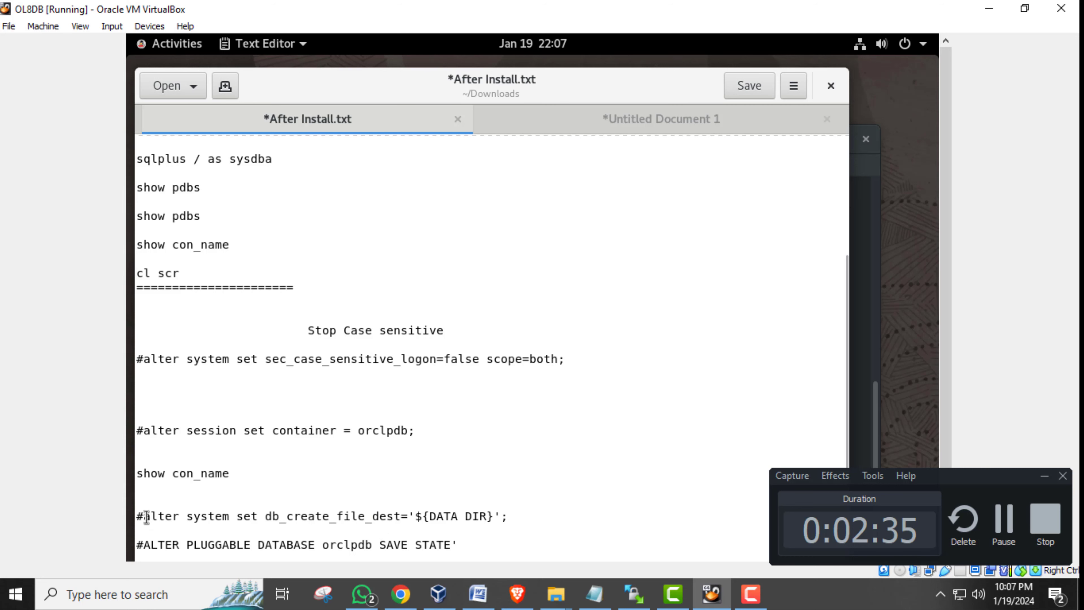
Step: Try to run alter system set db_create_file_dest='${DATA DIR}'; at the SQL prompt, copied from After Install.txt without the leading #
left_click_drag(146, 518, 504, 516)
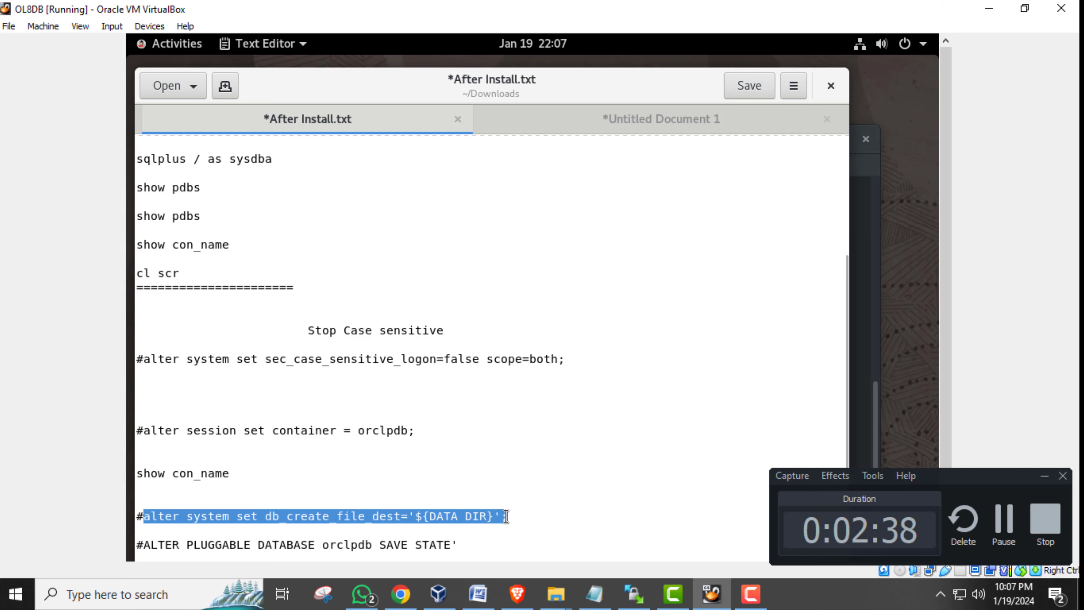
right_click(506, 516)
left_click(547, 413)
left_click(860, 366)
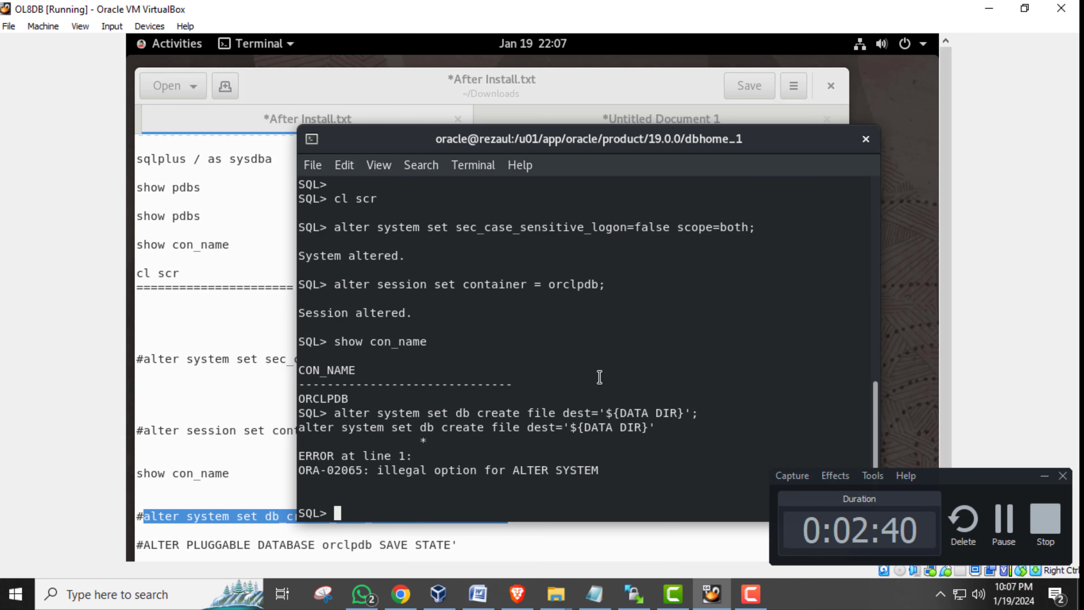
right_click(354, 508)
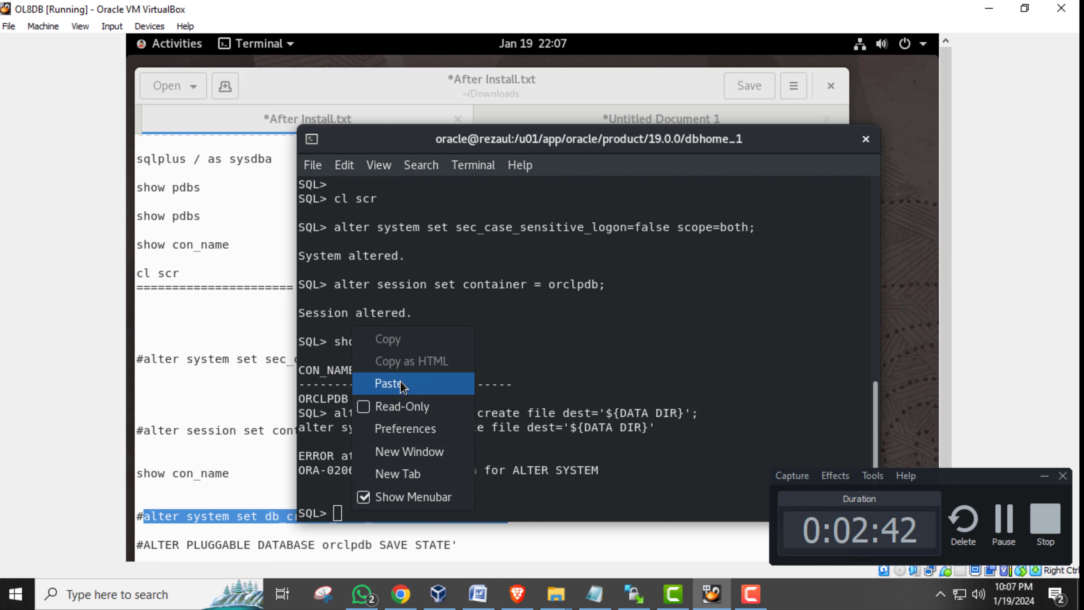
left_click(389, 383)
key("Return")
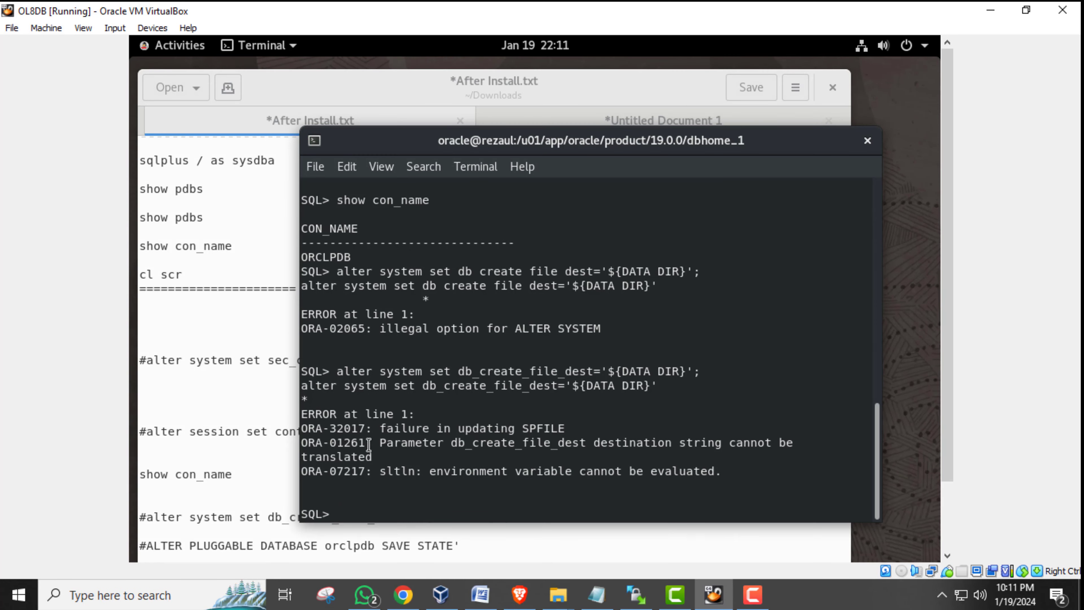
Step: Review the SQL errors, change the variable in the db_create_file_dest statement to ${DATA_DIR} and save After Install.txt
left_click_drag(332, 428, 693, 471)
left_click(570, 463)
left_click_drag(429, 443, 390, 475)
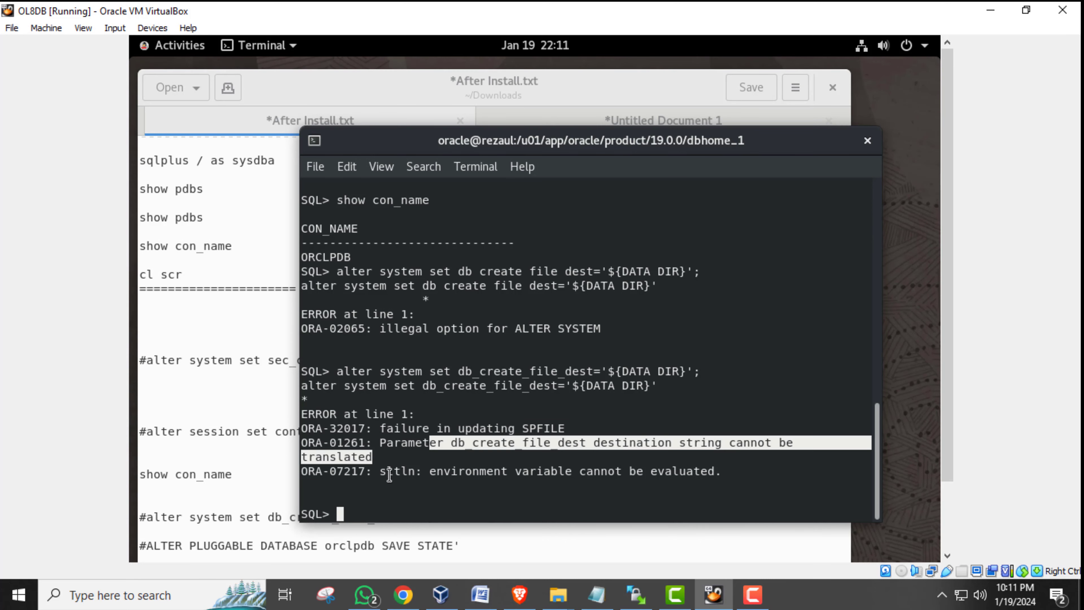
left_click(346, 419)
left_click(237, 318)
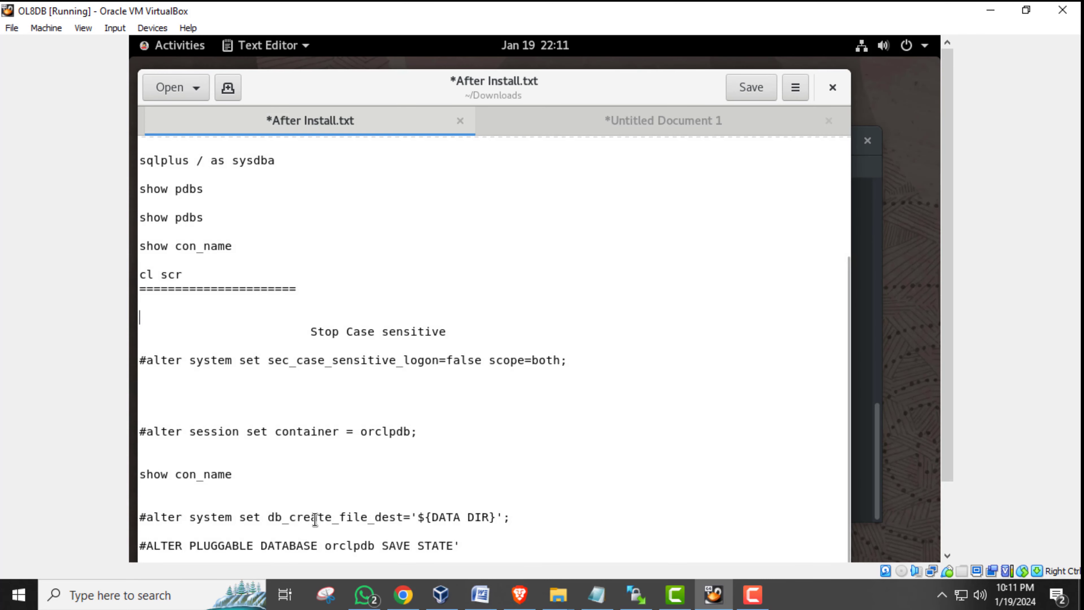
key("BackSpace")
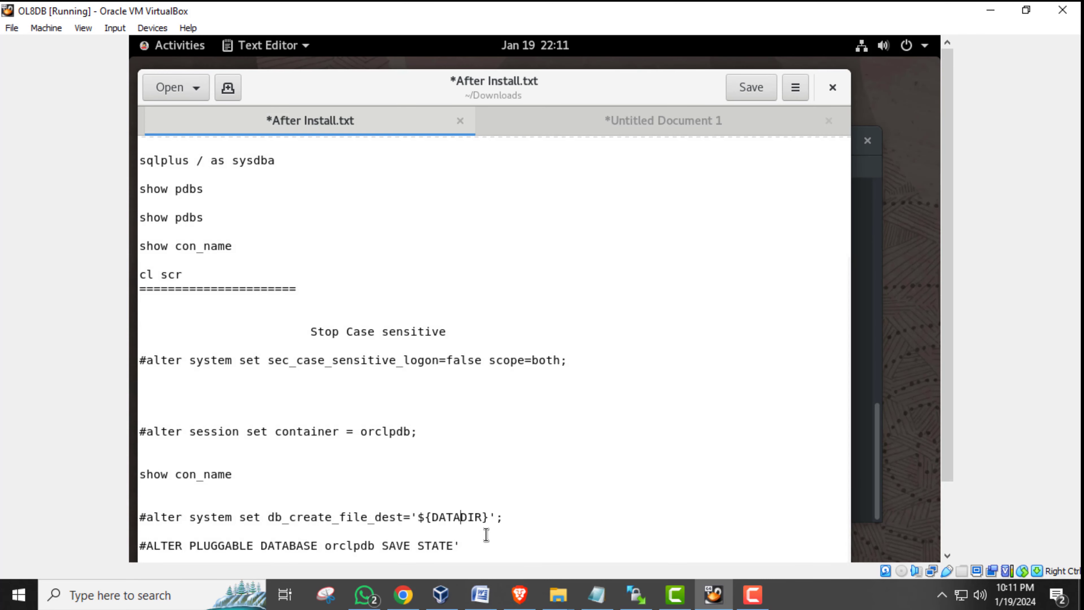
type("_")
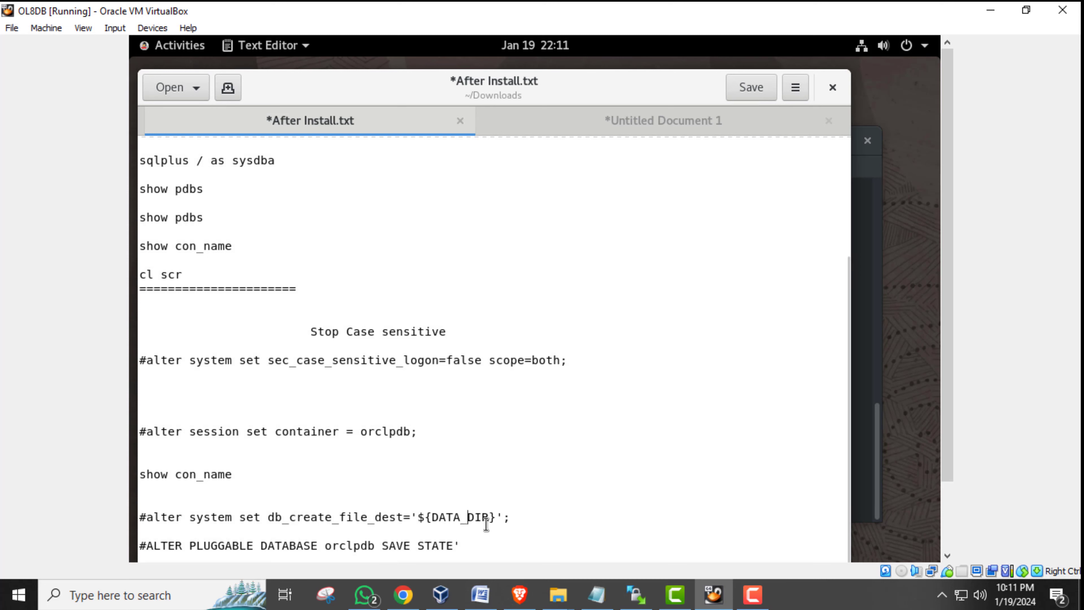
left_click(751, 88)
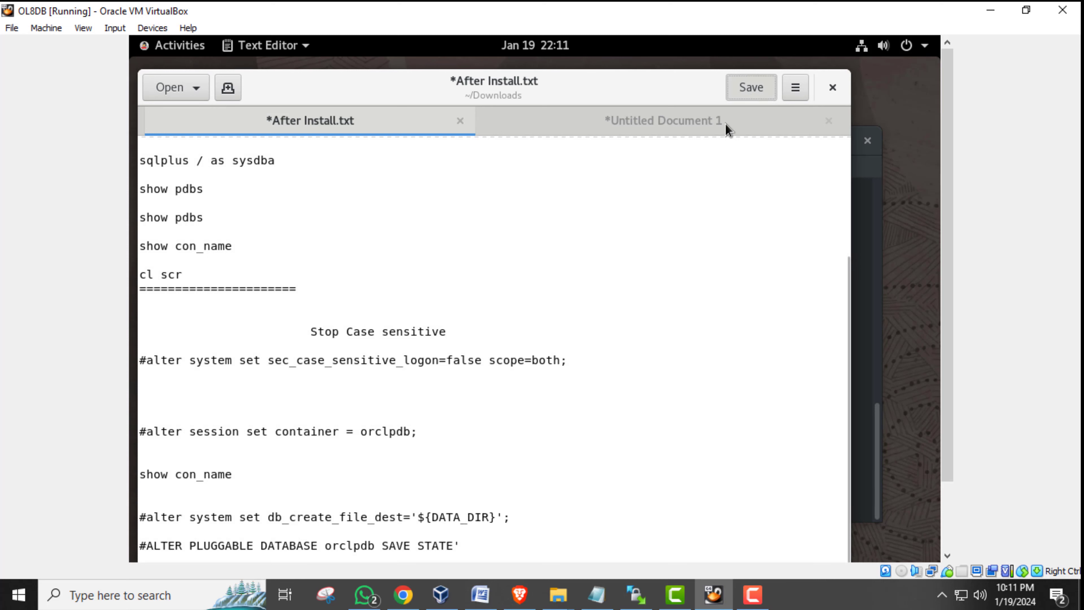
Step: Copy alter system set db_create_file_dest='${DATA_DIR}'; from After Install.txt without the leading # and run it at the SQL prompt
left_click_drag(147, 518, 514, 517)
right_click(479, 519)
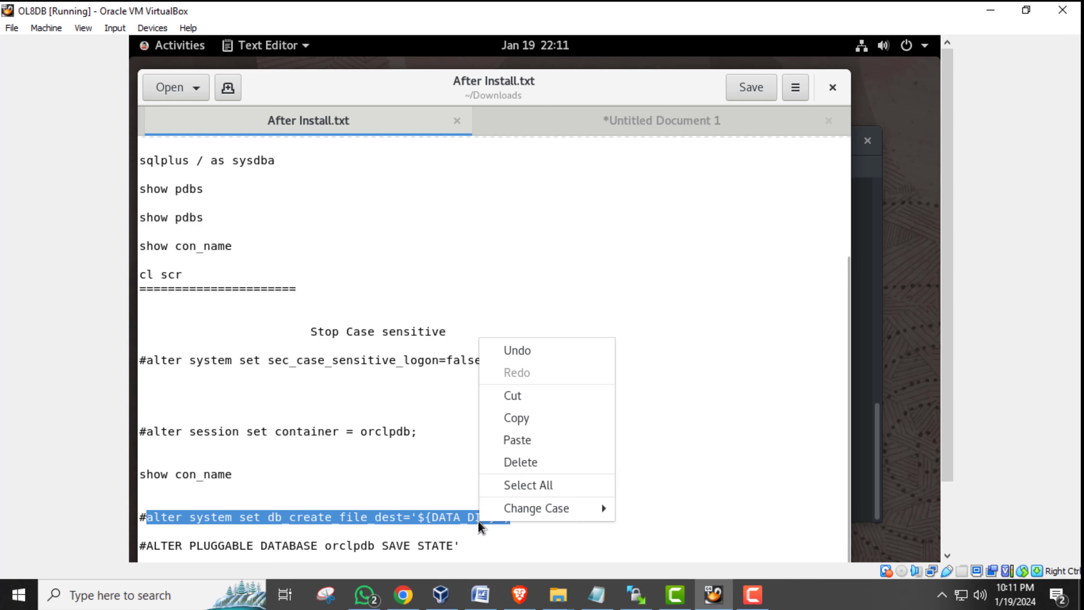
left_click(528, 417)
left_click(852, 448)
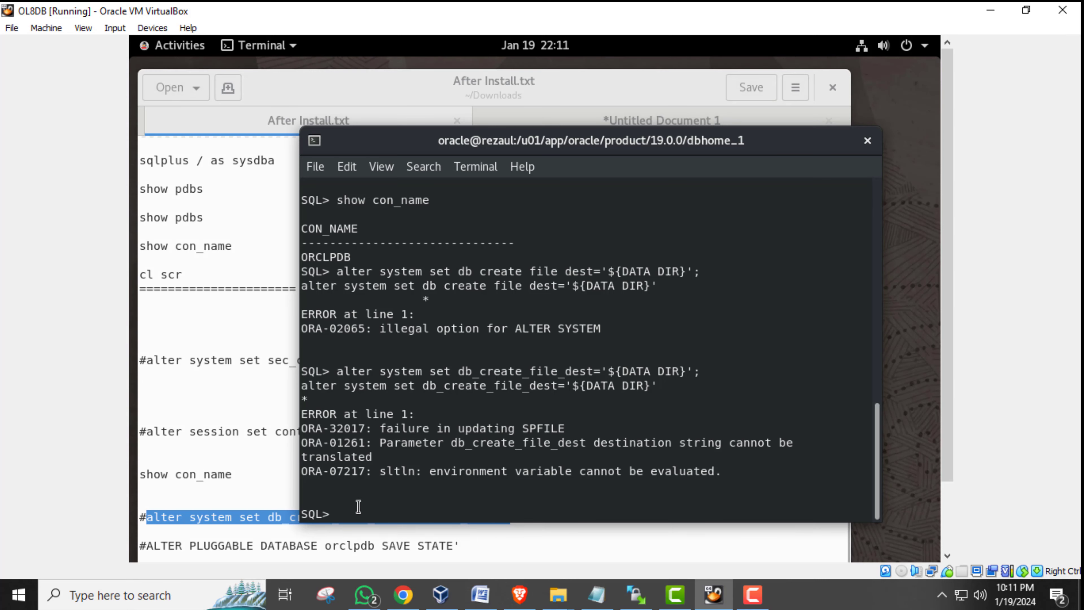
right_click(364, 326)
left_click(388, 381)
key("Return")
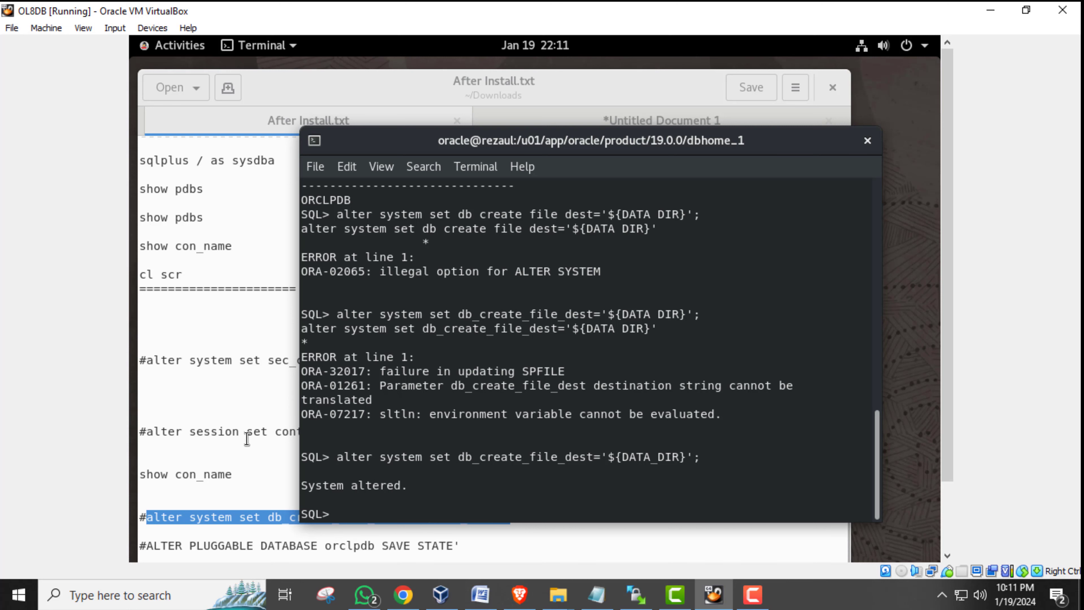
Step: Replace the trailing apostrophe of the ALTER PLUGGABLE DATABASE orclpdb SAVE STATE line with a semicolon and save After Install.txt
left_click(257, 465)
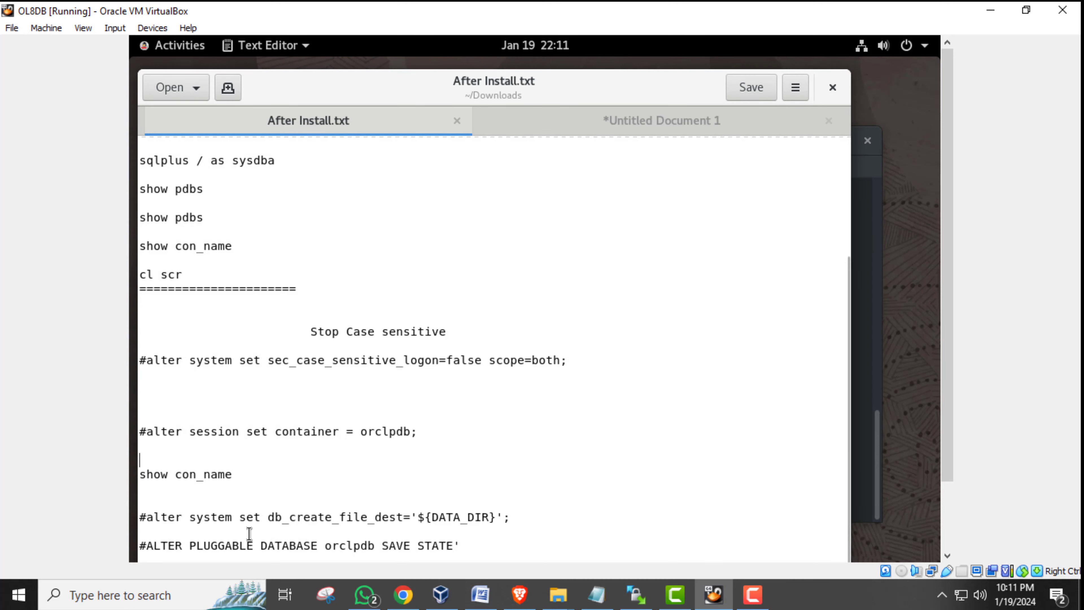
left_click_drag(146, 547, 461, 545)
left_click(429, 551)
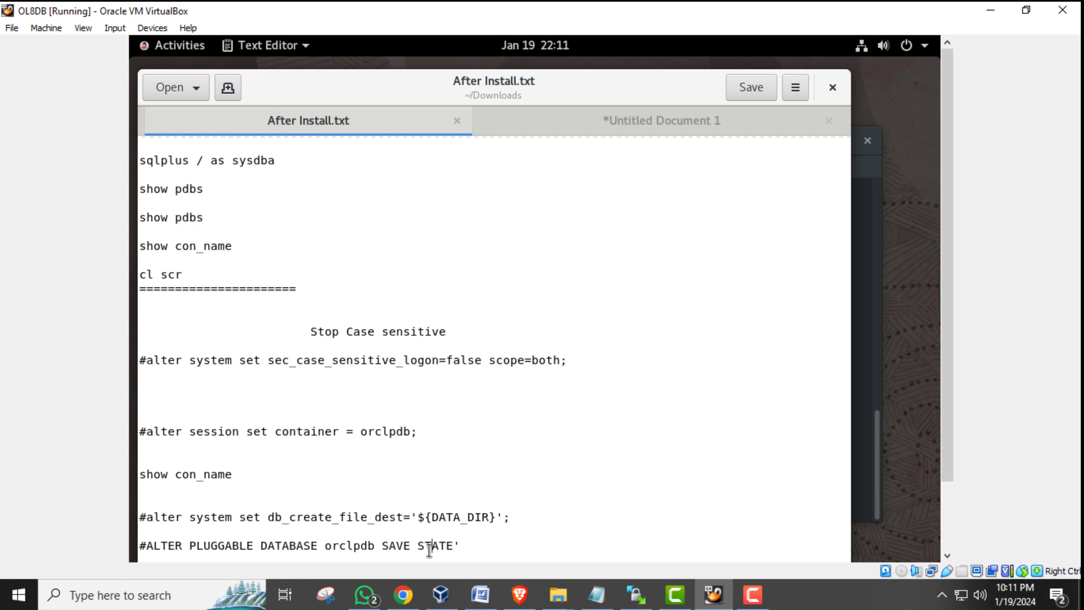
left_click(461, 546)
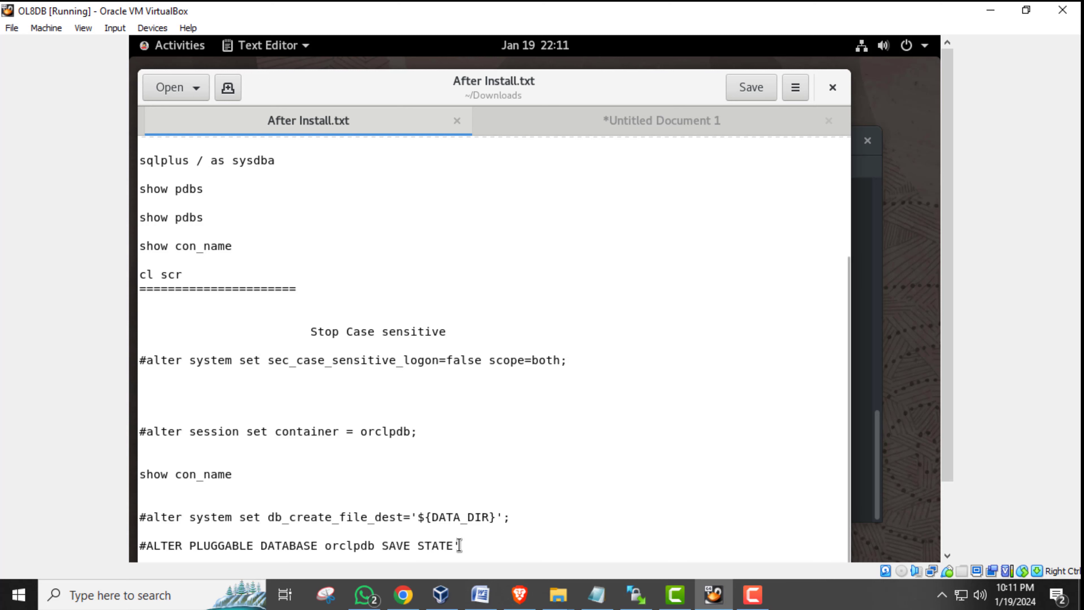
key("BackSpace")
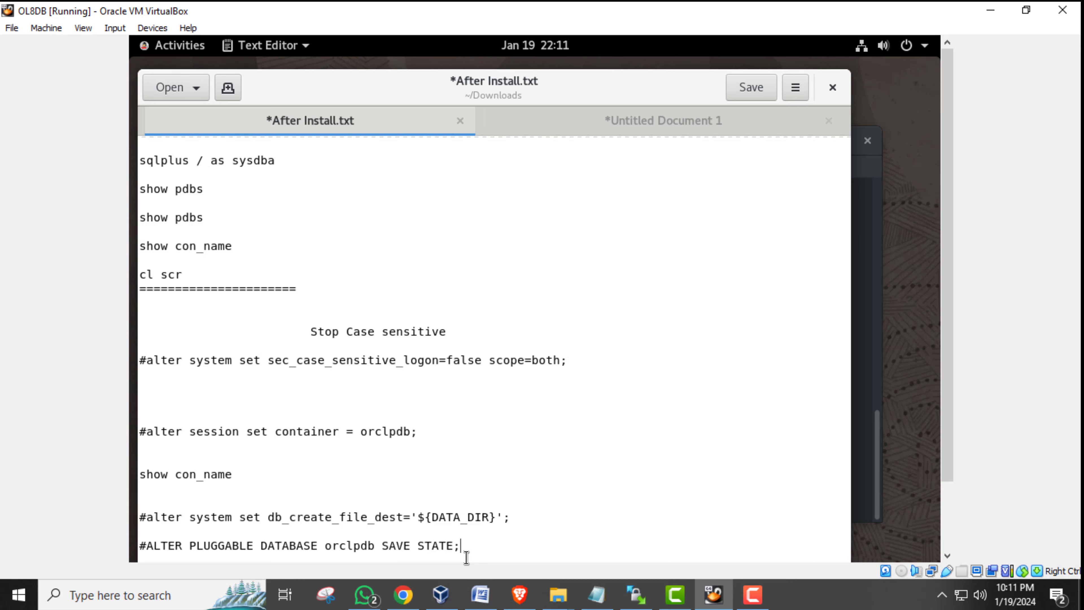
left_click(752, 87)
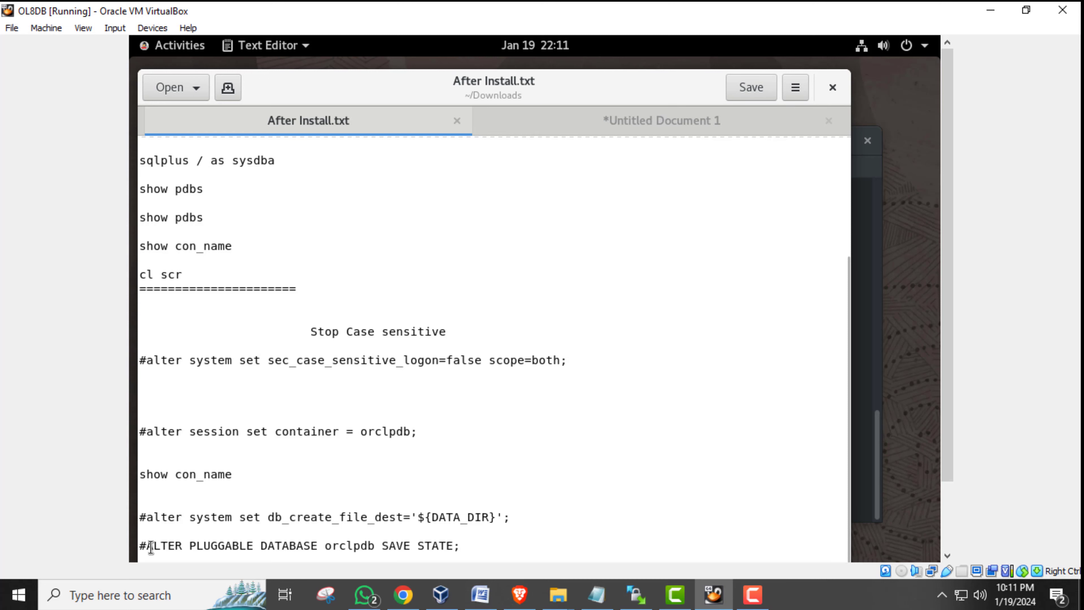
Step: Remove the trailing space after the semicolon of the ALTER PLUGGABLE DATABASE orclpdb SAVE STATE; line
left_click_drag(150, 545, 466, 545)
right_click(450, 547)
left_click(454, 550)
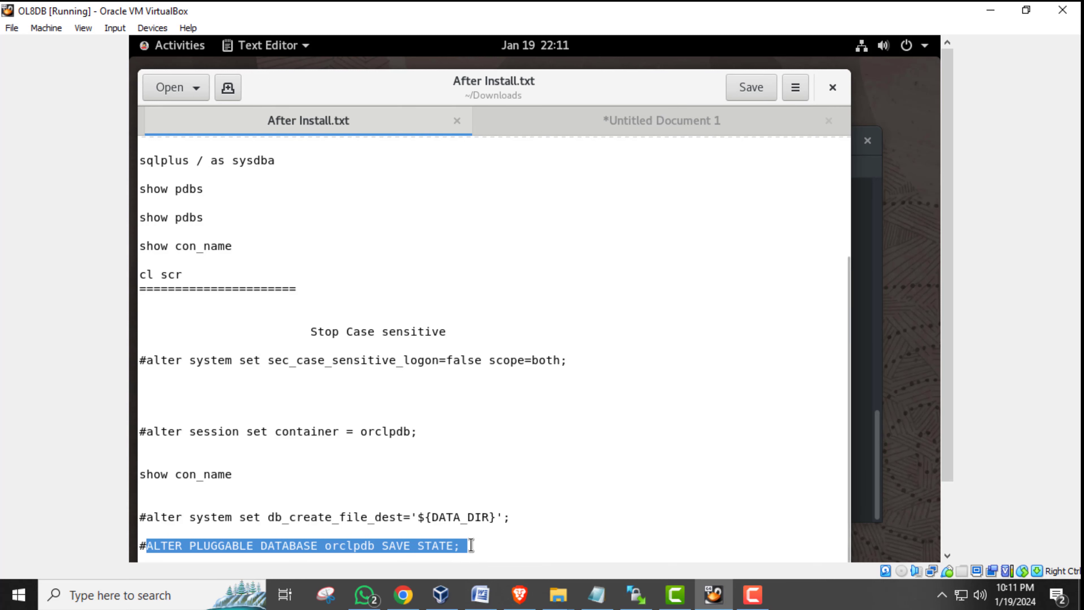
left_click(471, 546)
key("BackSpace")
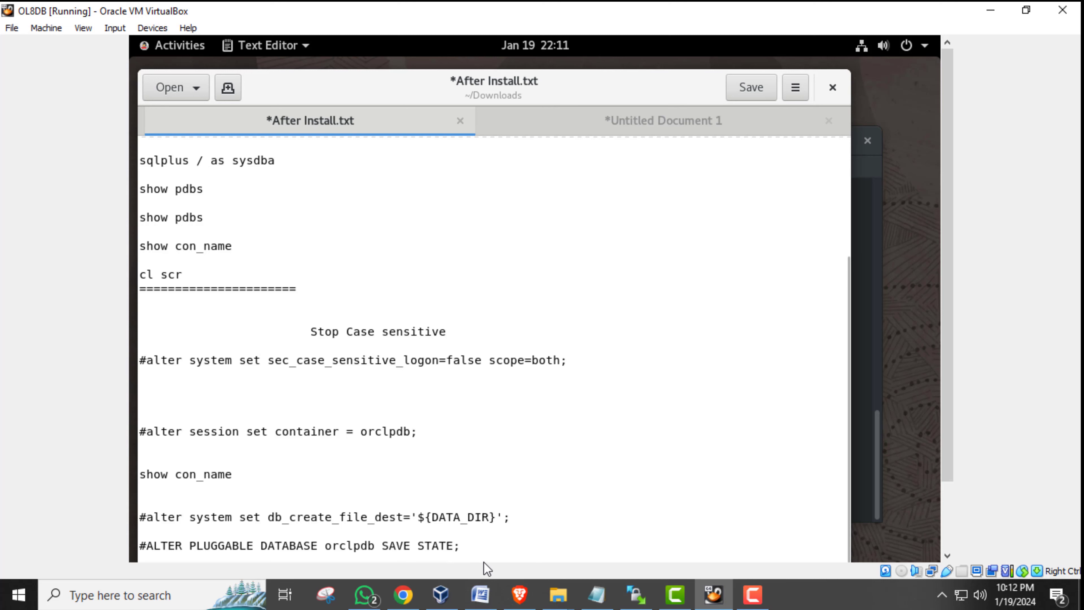
Step: Copy ALTER PLUGGABLE DATABASE orclpdb SAVE STATE; from After Install.txt without the leading # and run it at the SQL prompt
key("shift+Home")
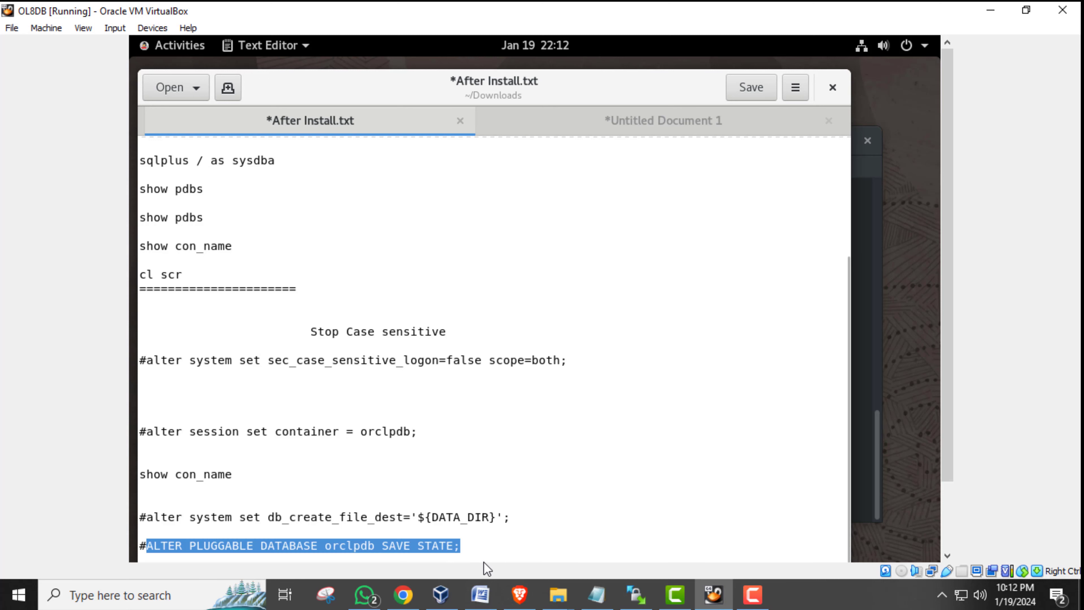
right_click(440, 543)
left_click(485, 451)
left_click(868, 433)
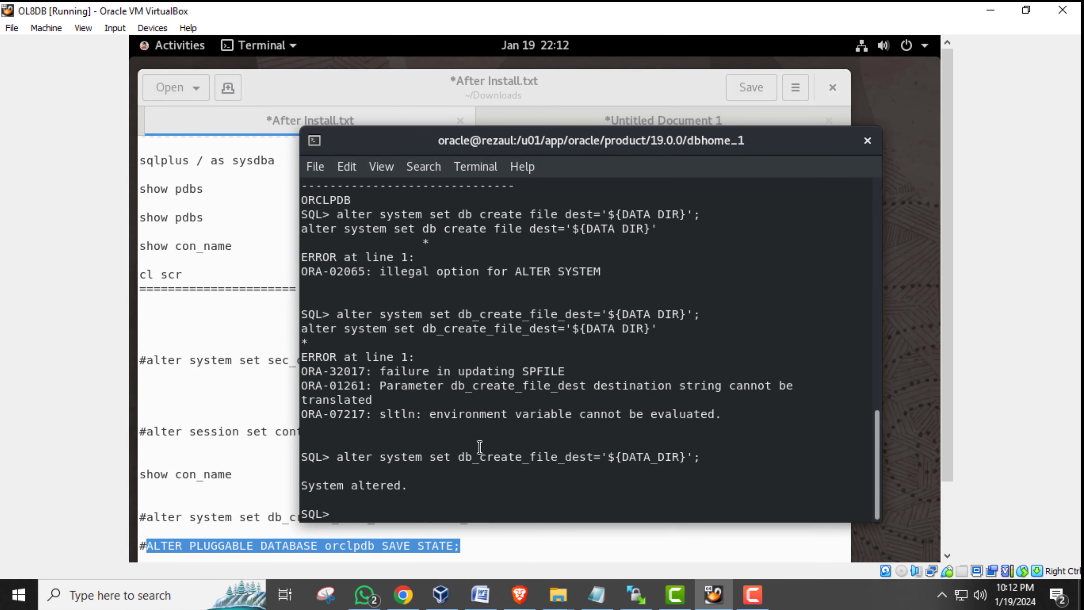
right_click(337, 512)
left_click(388, 387)
key("Return")
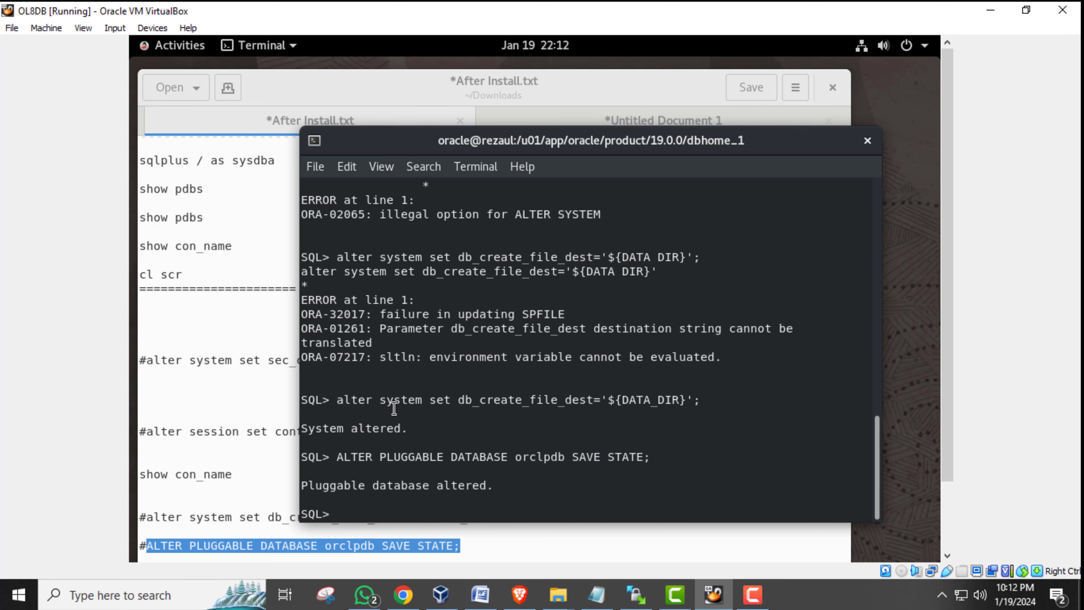
Step: Exit SQL*Plus and clear the terminal
type("ex")
type("i")
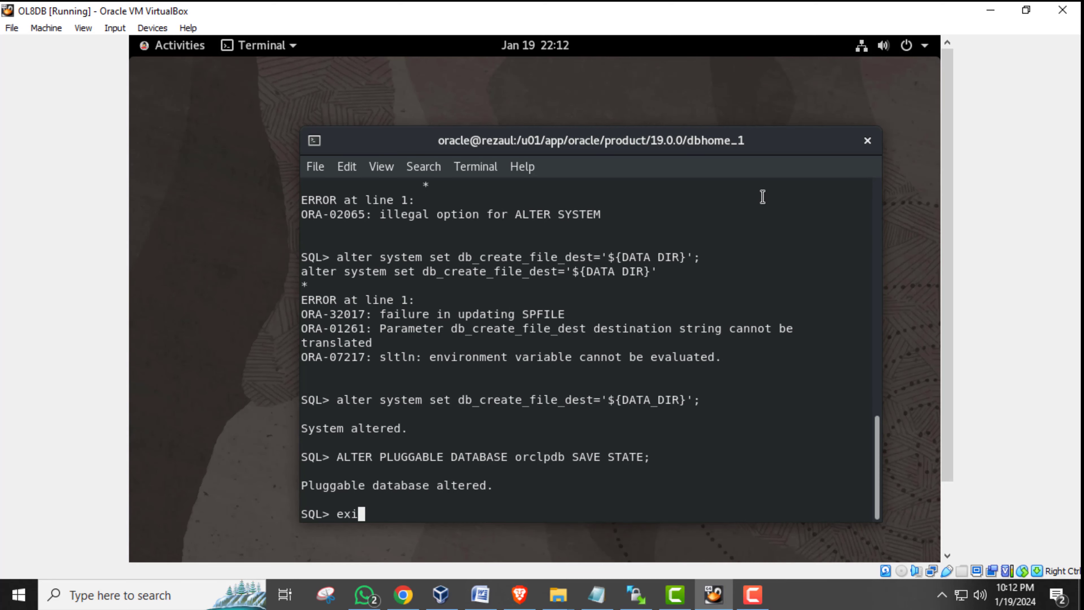
type("t")
key("Return")
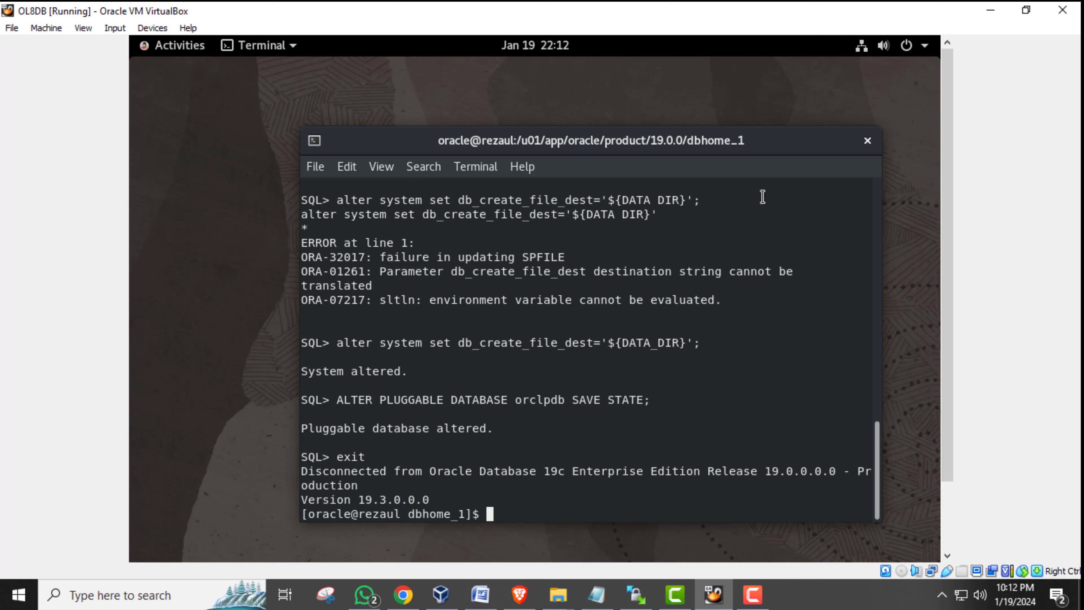
type("clear")
key("Return")
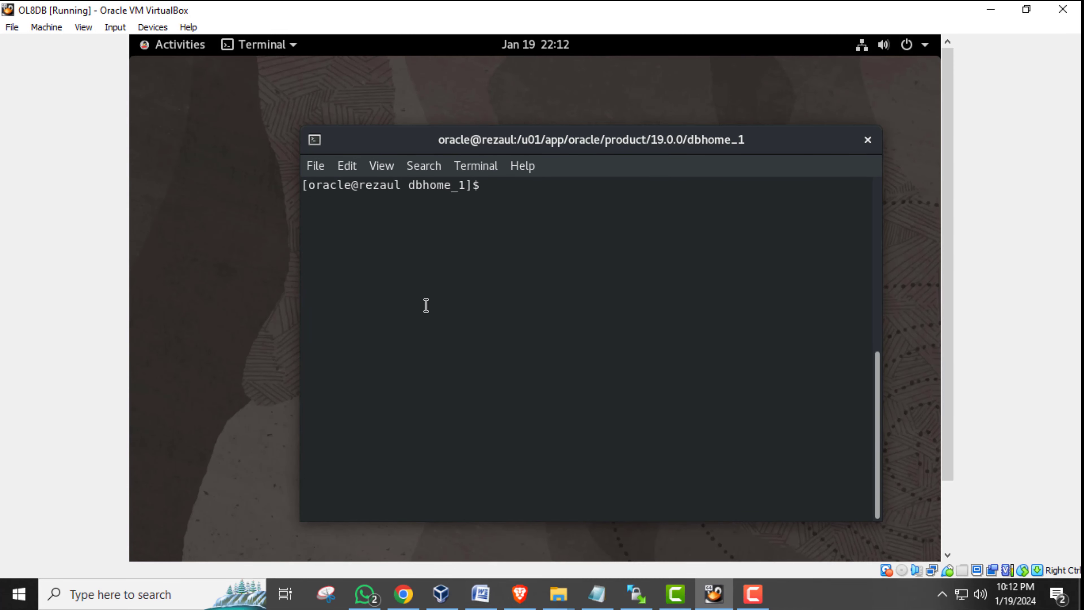
Step: Stop the listener with lsnrctl stop and clear the terminal
type("ls")
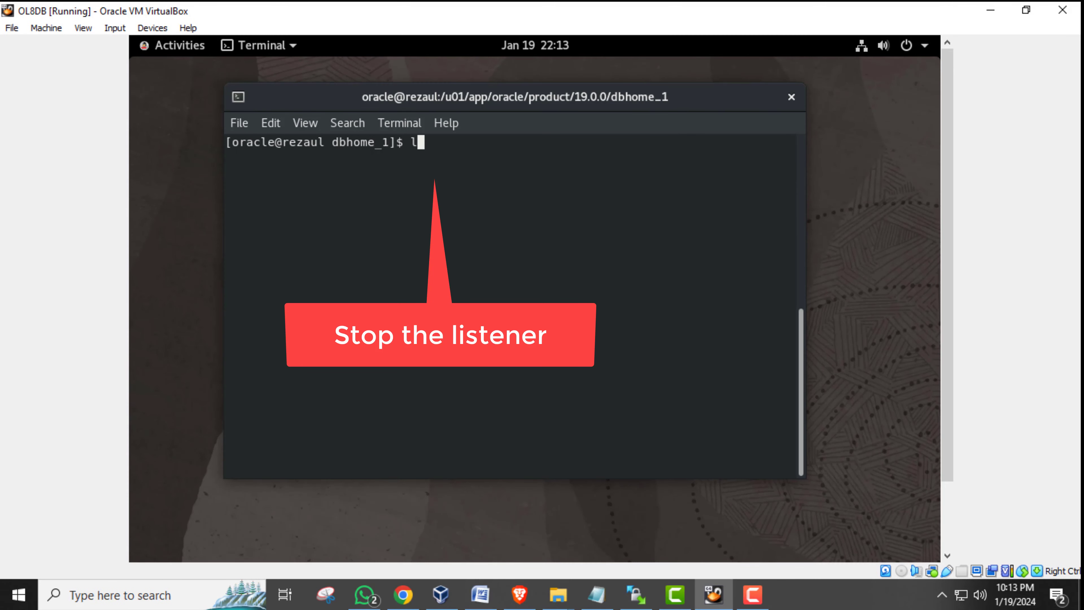
type("nrctl stop")
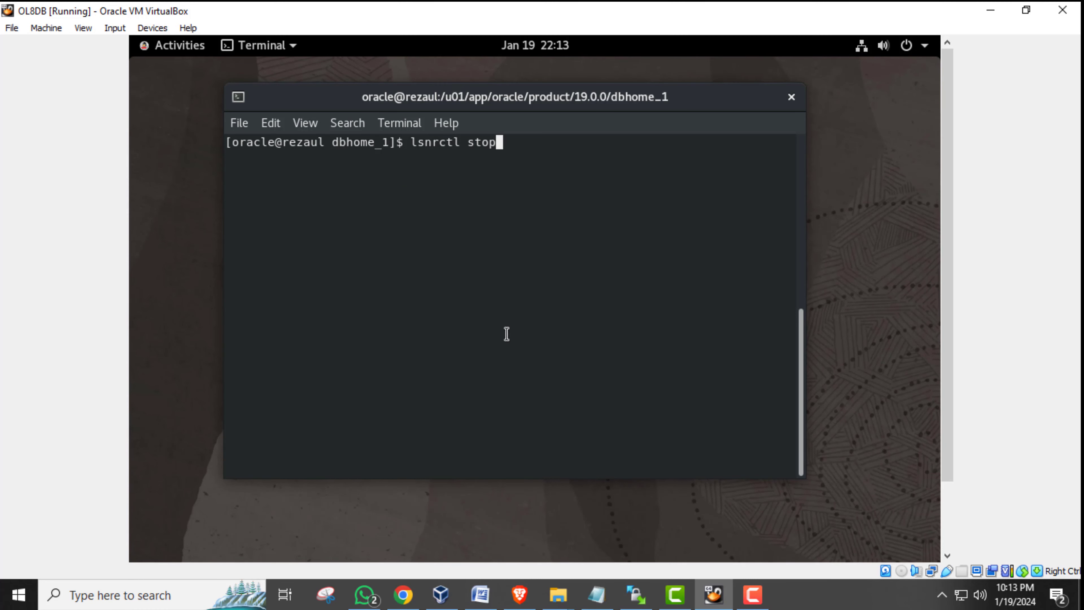
key("Return")
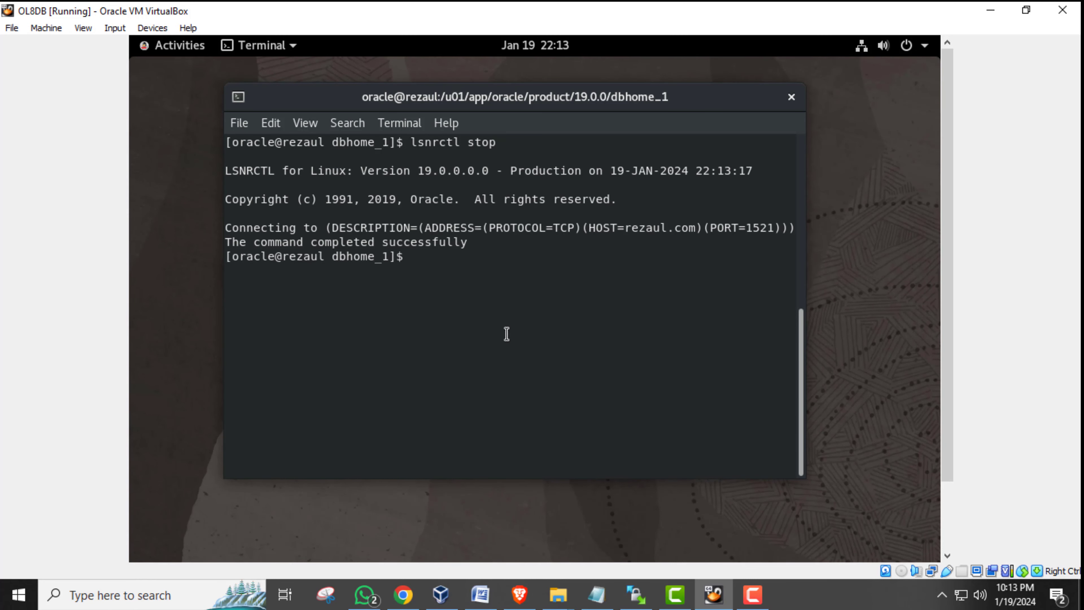
type("clear")
key("Return")
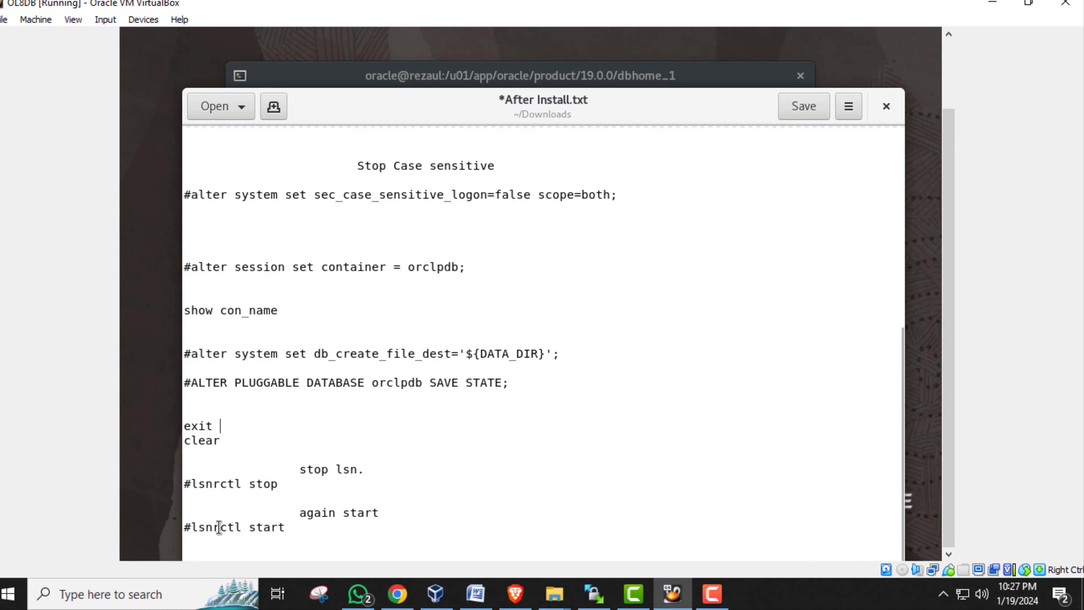
Step: Copy the lsnrctl start command from After Install.txt without its leading #
left_click_drag(306, 513, 362, 505)
left_click(362, 505)
left_click_drag(191, 530, 285, 529)
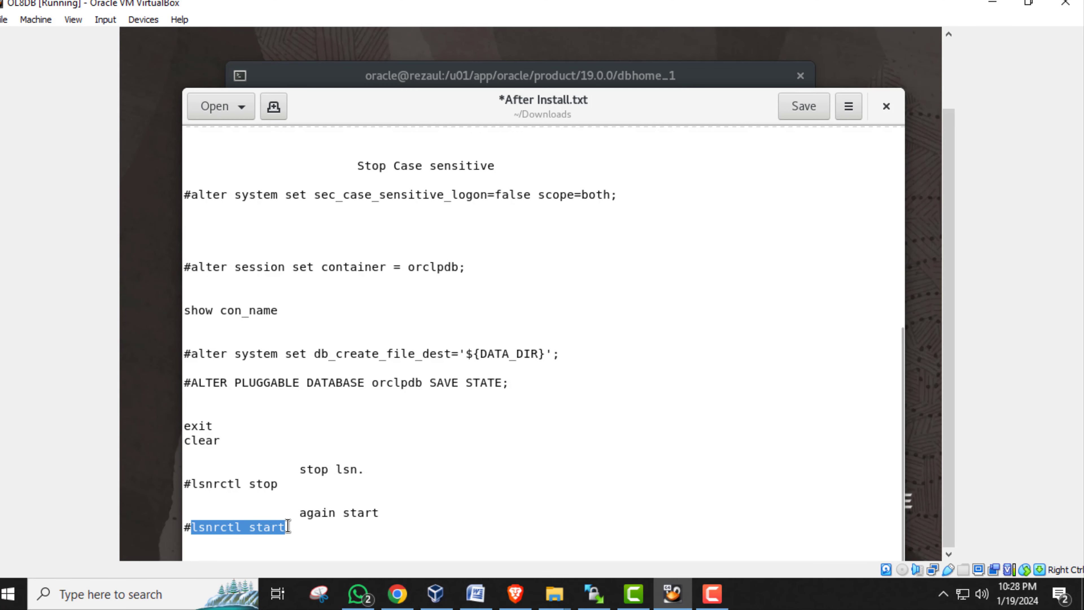
right_click(281, 528)
left_click(331, 428)
Step: Run the copied lsnrctl start command in the terminal and review the listener's service line in the output
left_click(450, 75)
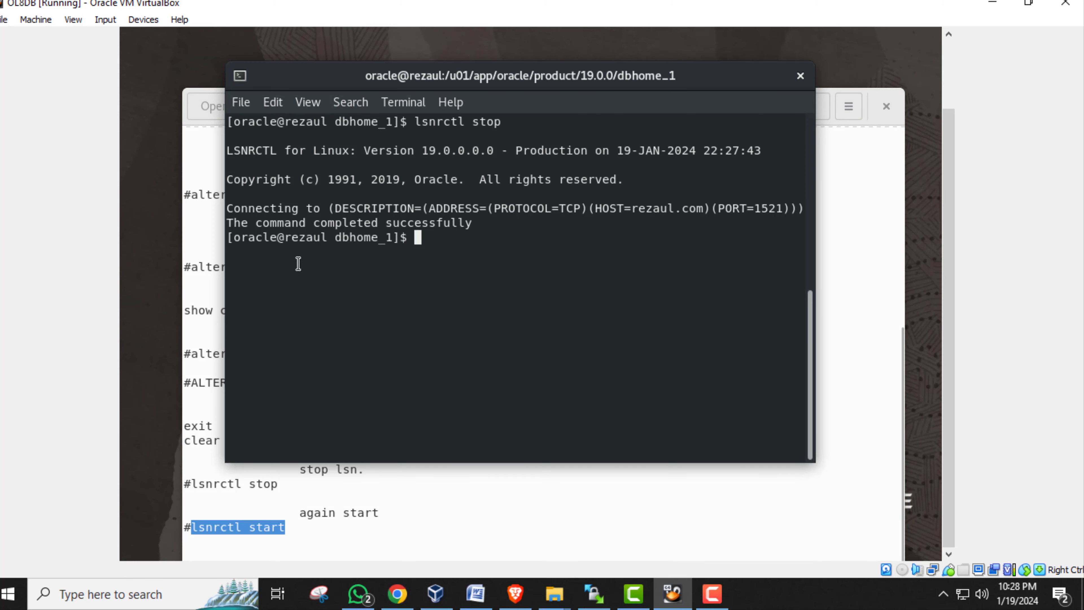
left_click_drag(262, 223, 446, 231)
left_click(446, 231)
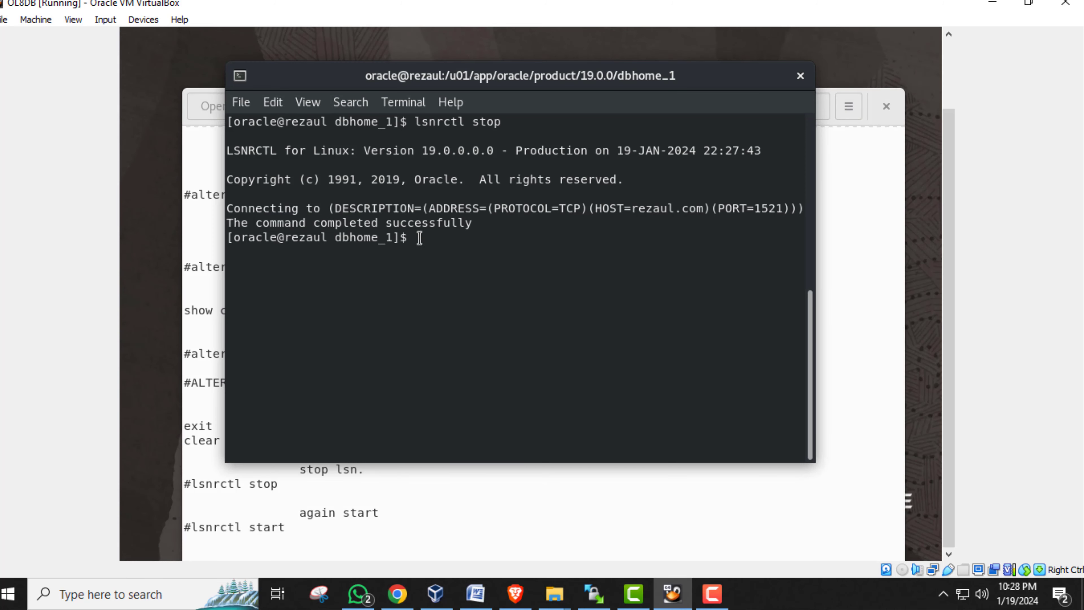
right_click(420, 239)
left_click(446, 296)
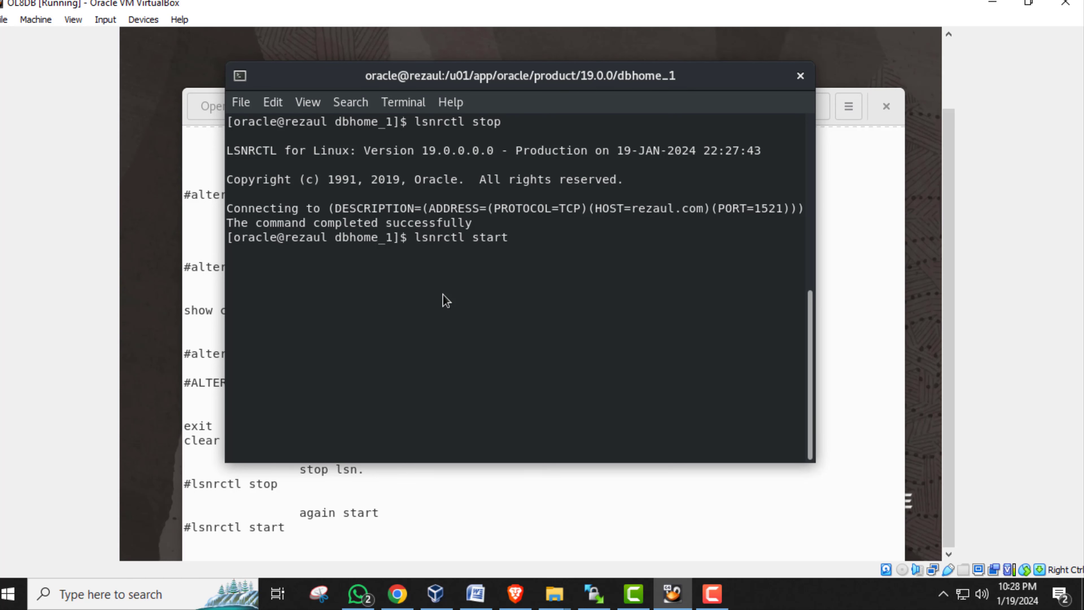
key("Return")
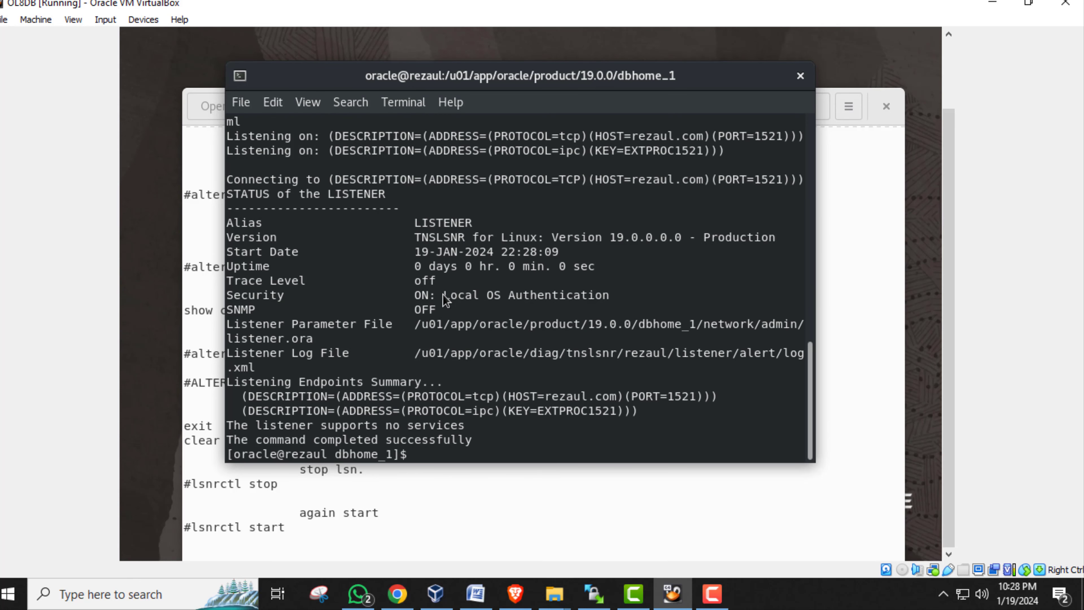
left_click_drag(231, 425, 453, 425)
left_click(279, 425)
left_click_drag(229, 425, 464, 427)
left_click(372, 428)
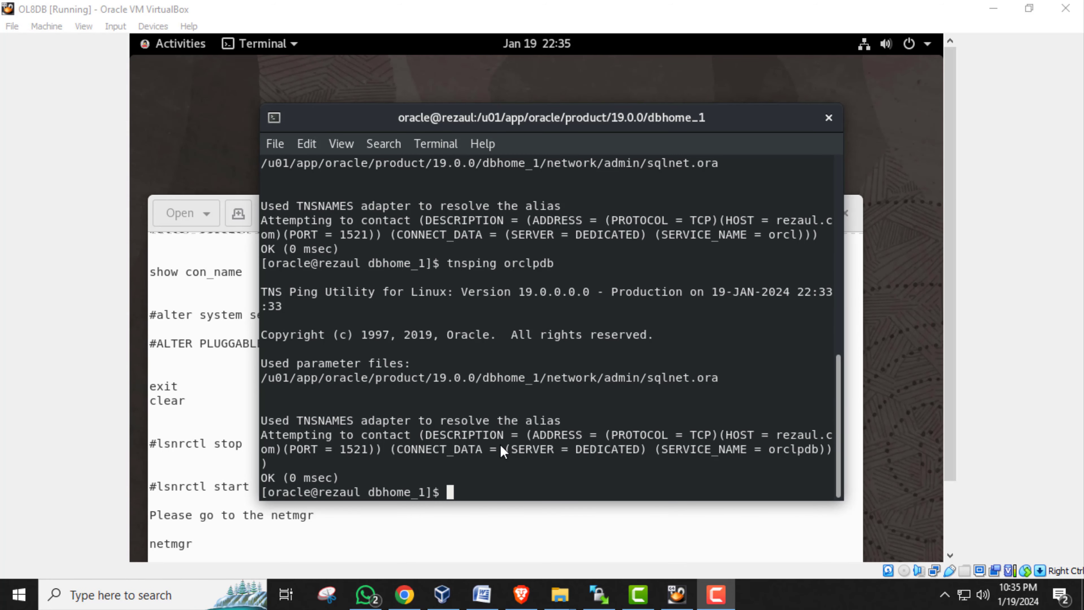
Step: Clear the terminal and enter export ORACLE_PDB_SID=orclpdb at the shell prompt without running it
left_click(492, 496)
type("c")
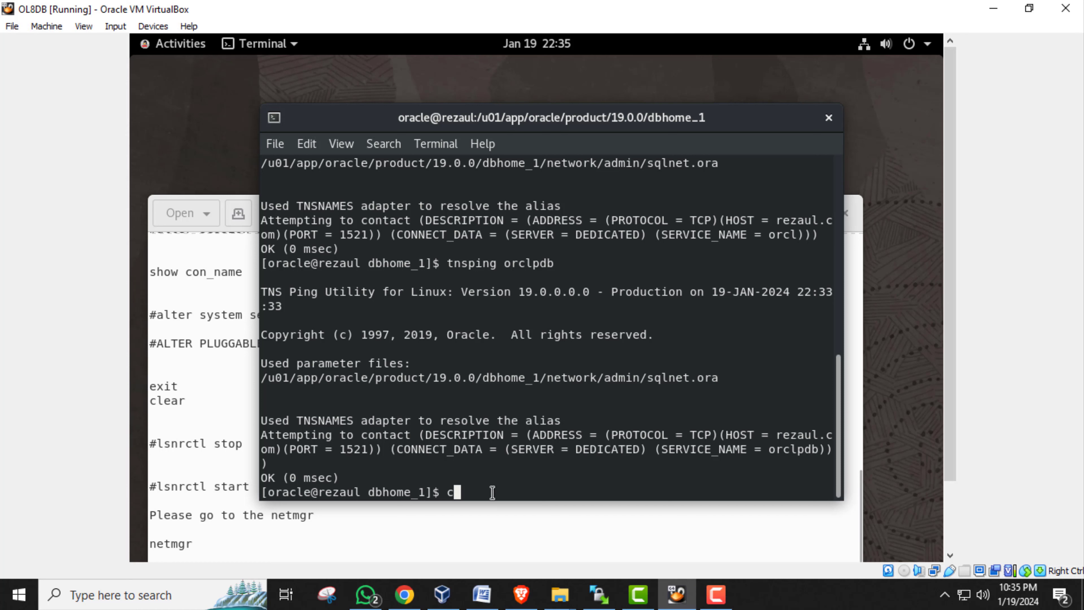
type("lear")
key("Return")
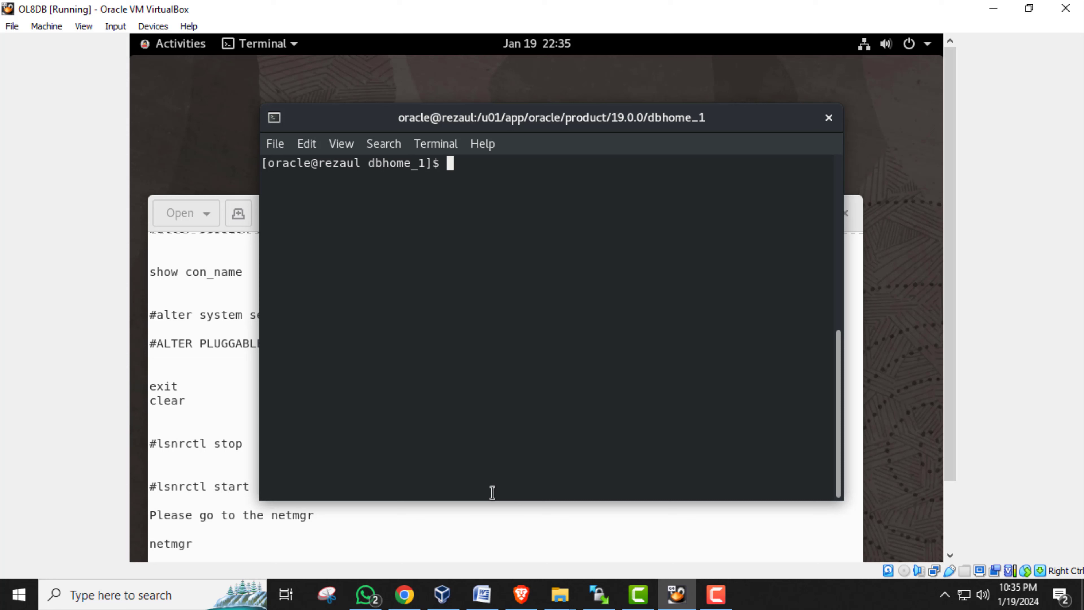
type("export ORACLE")
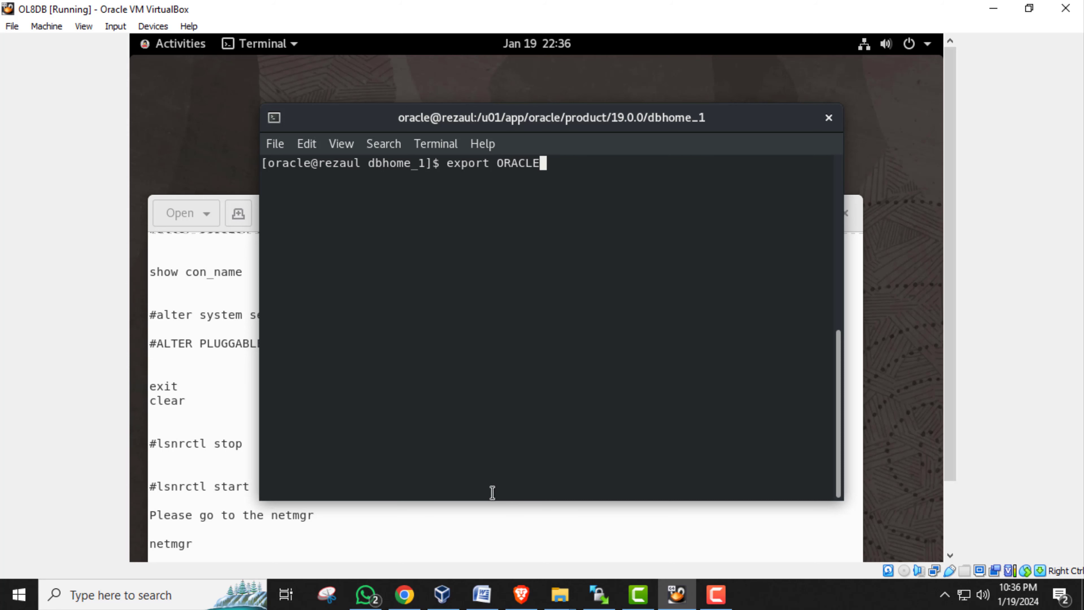
type("_PDB_SID=orcl")
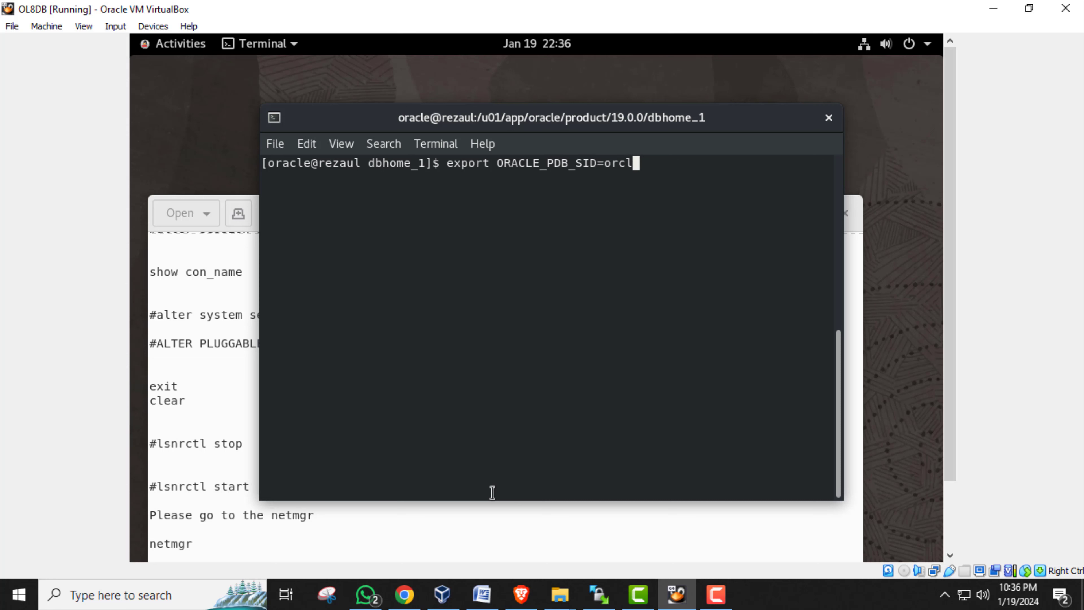
type("pdb")
left_click_drag(446, 163, 641, 166)
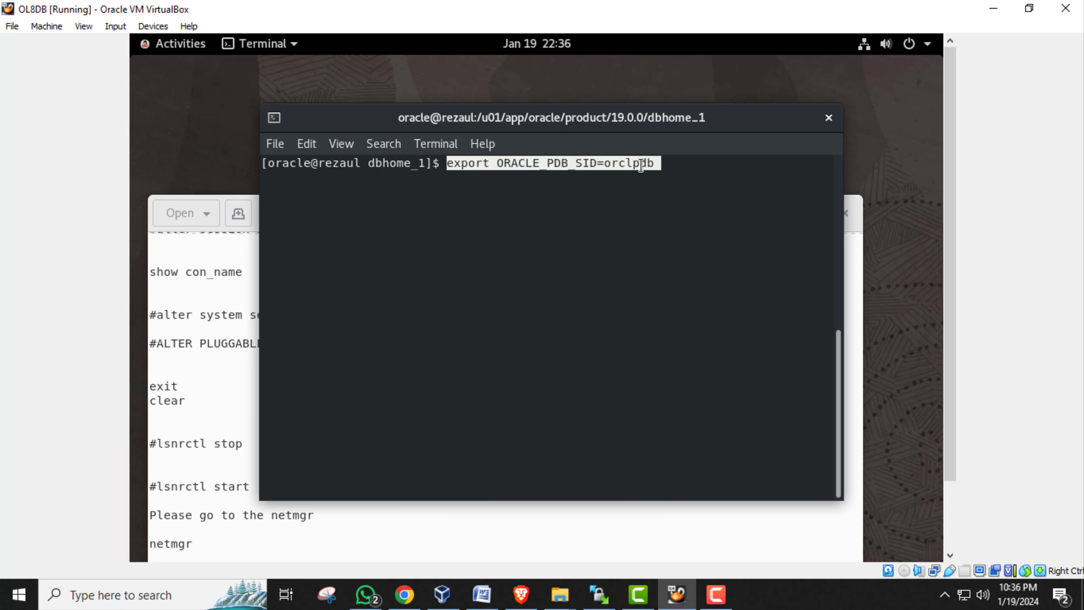
left_click(669, 166)
type("b")
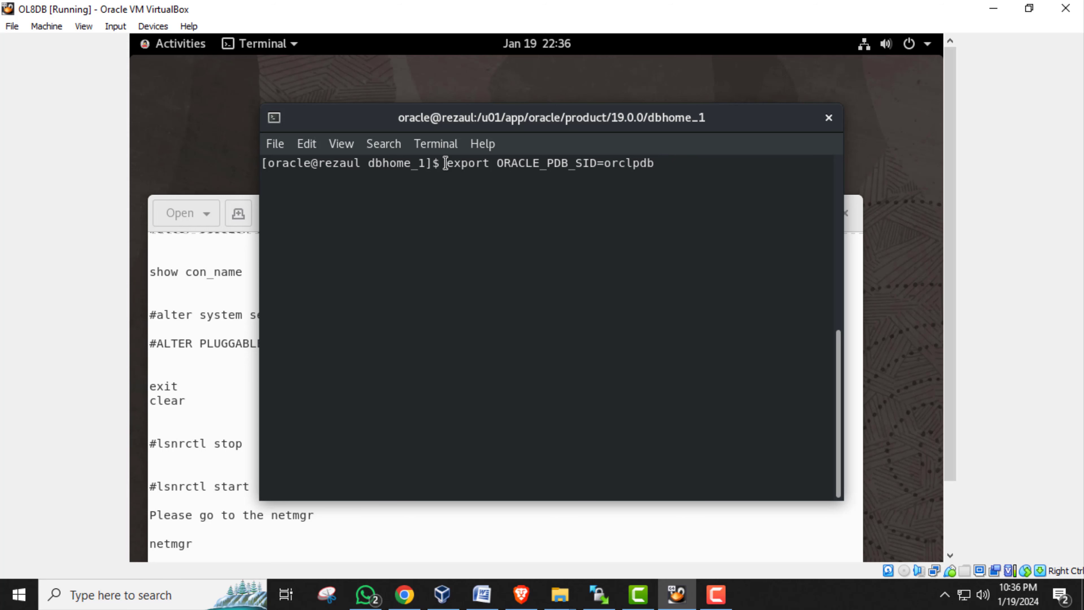
Step: Copy export ORACLE_PDB_SID=orclpdb from the terminal and add it to After Install.txt below the last clear line
left_click_drag(446, 163, 659, 166)
right_click(634, 167)
left_click(666, 183)
left_click(854, 401)
left_click_drag(598, 213, 570, 73)
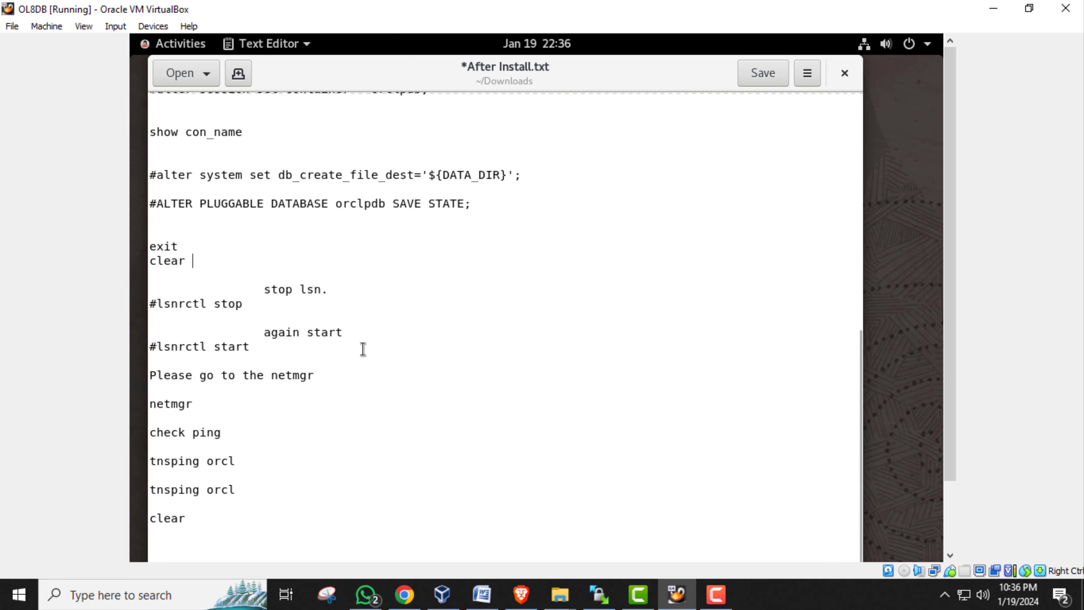
left_click(198, 524)
key("Return")
key("Return")
right_click(165, 531)
left_click(218, 447)
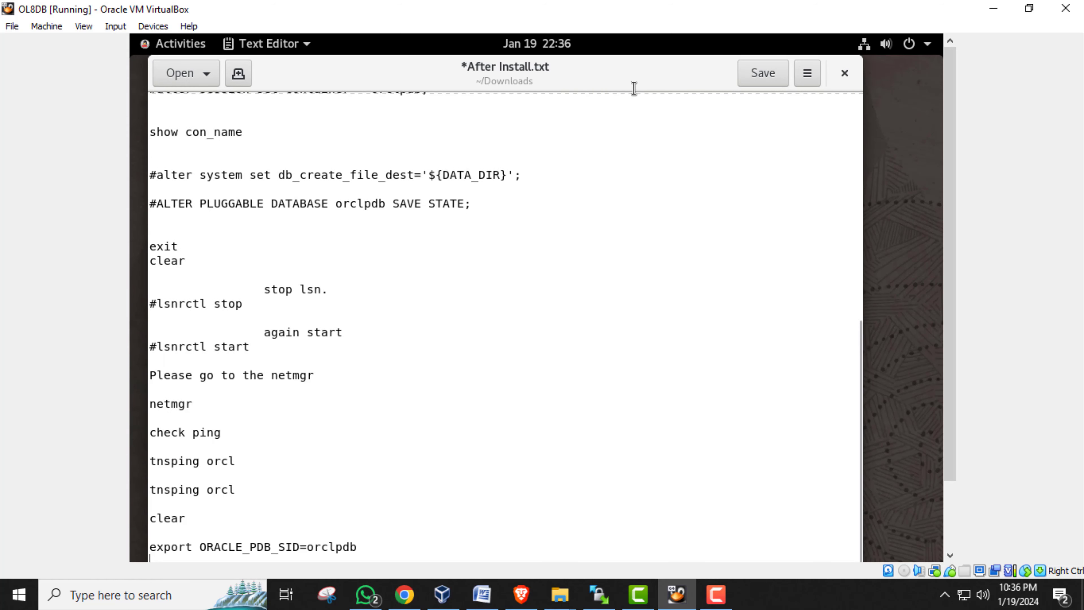
Step: Run export ORACLE_PDB_SID=orclpdb in the terminal and enter sqlplus / as sysdba at the shell prompt
left_click_drag(634, 88, 570, 247)
left_click(664, 165)
key("Return")
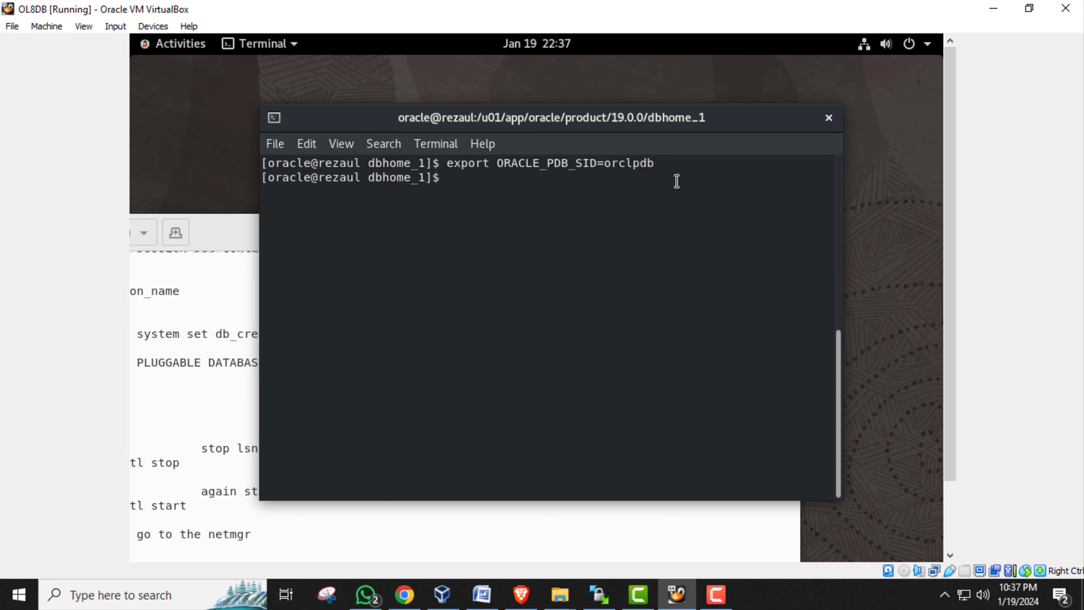
type("sqlplus / as sys")
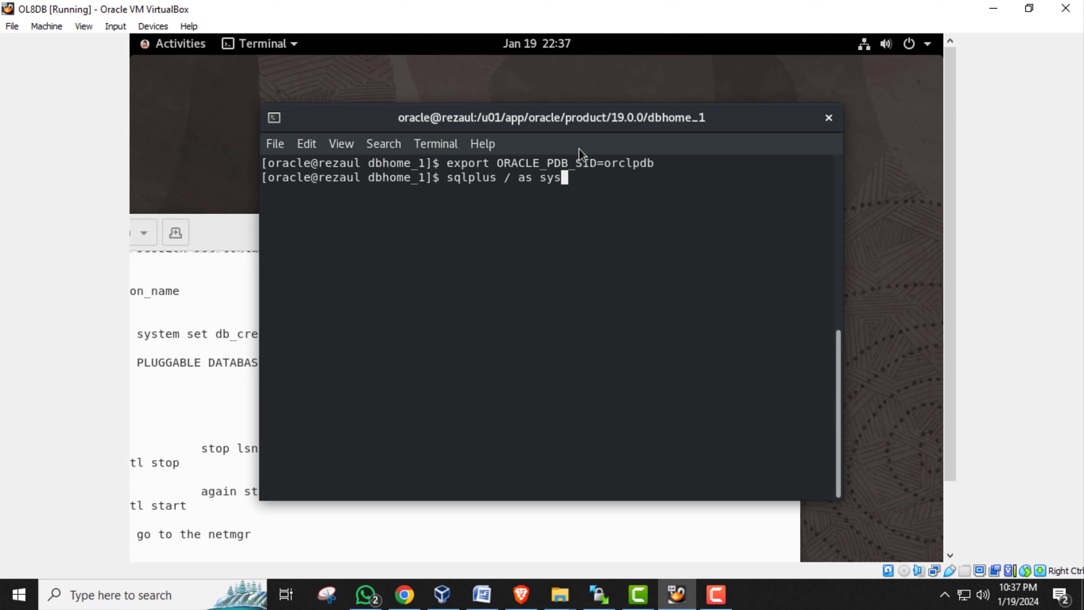
type("dba")
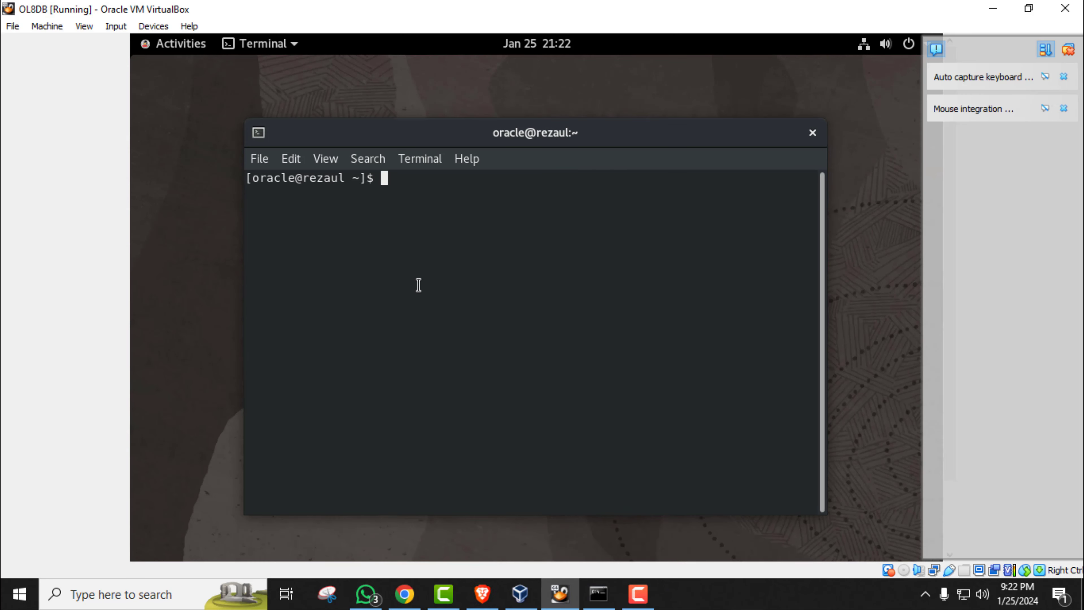
Step: Launch Oracle Net Manager from the terminal with netmgr
type("netmgr")
key("Return")
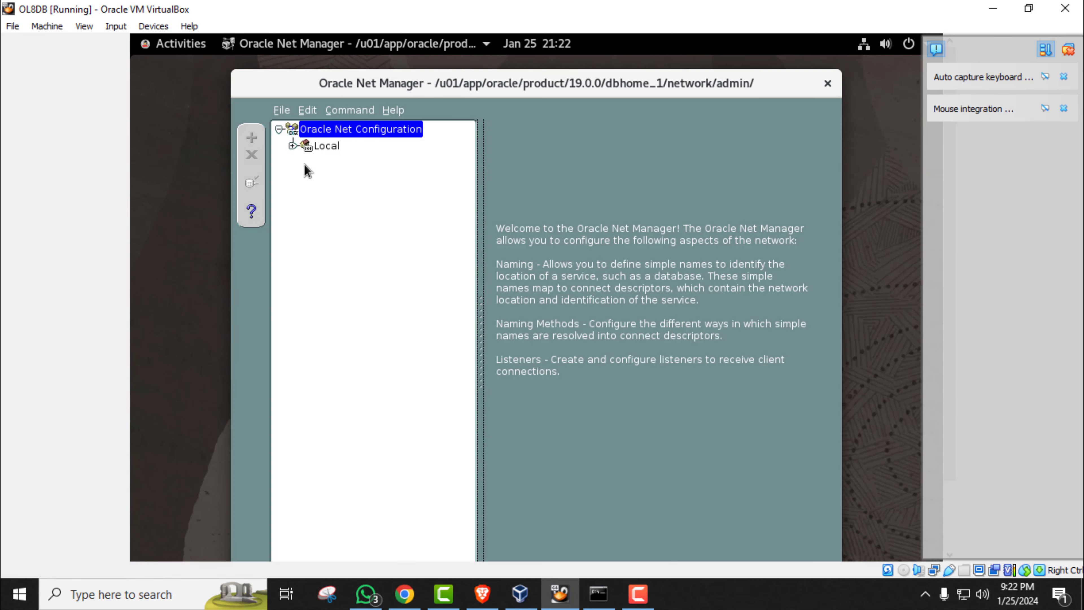
Step: Add a database service to LISTENER under the local Listeners, with orcl as its global database name
left_click(293, 146)
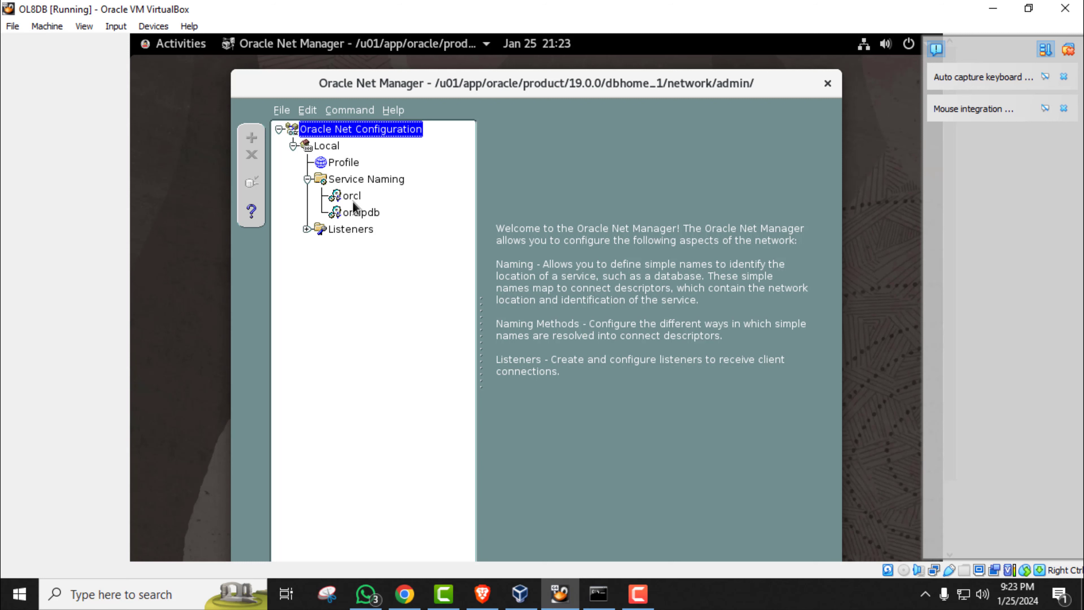
left_click(306, 229)
left_click(353, 246)
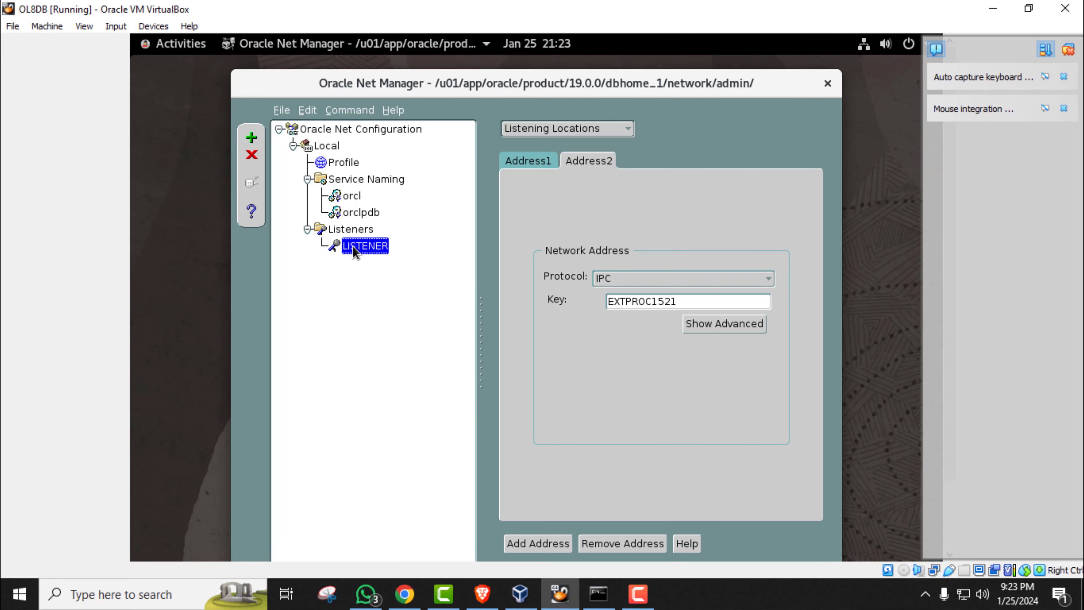
left_click(605, 136)
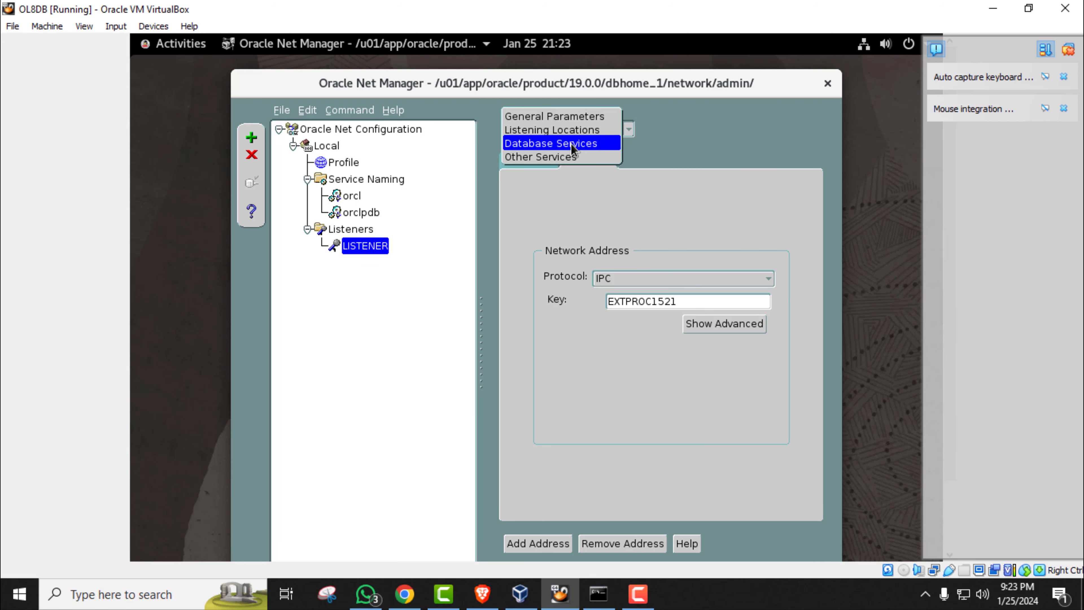
left_click(572, 144)
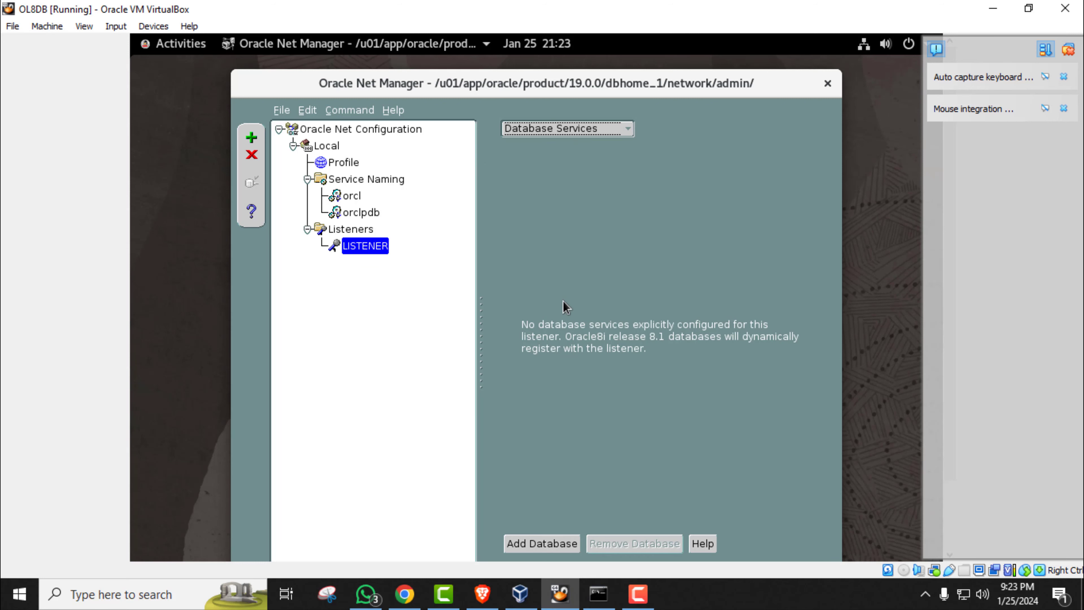
left_click(536, 545)
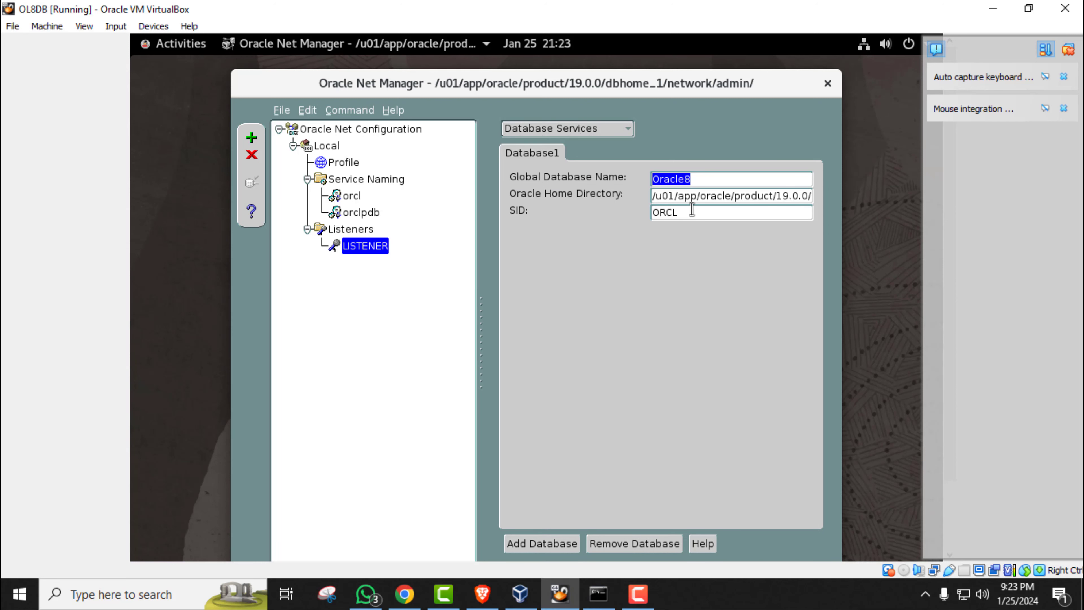
type("orcl")
left_click(281, 110)
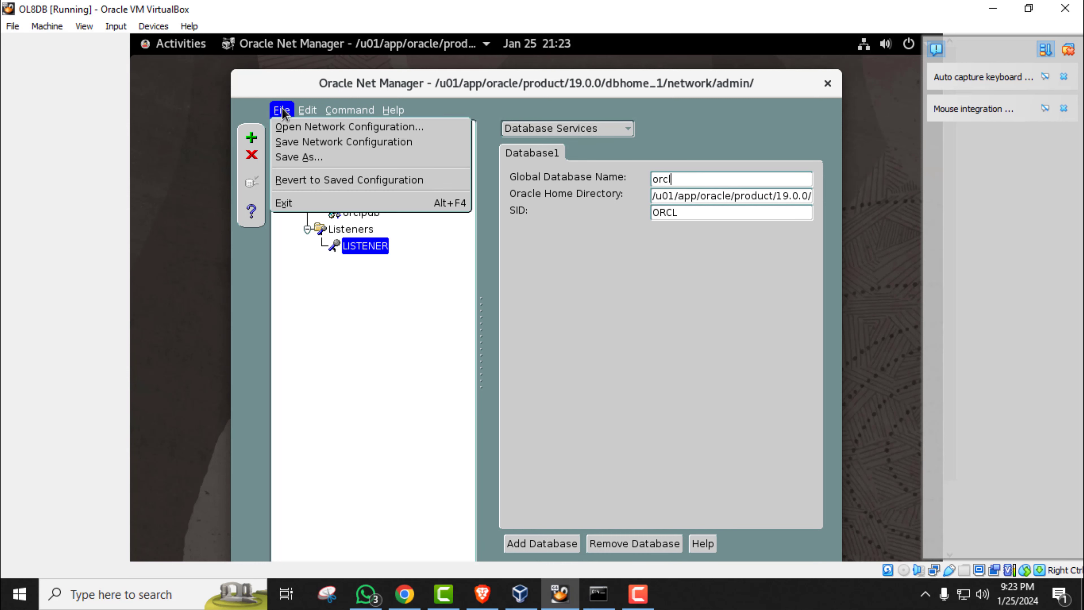
left_click(299, 157)
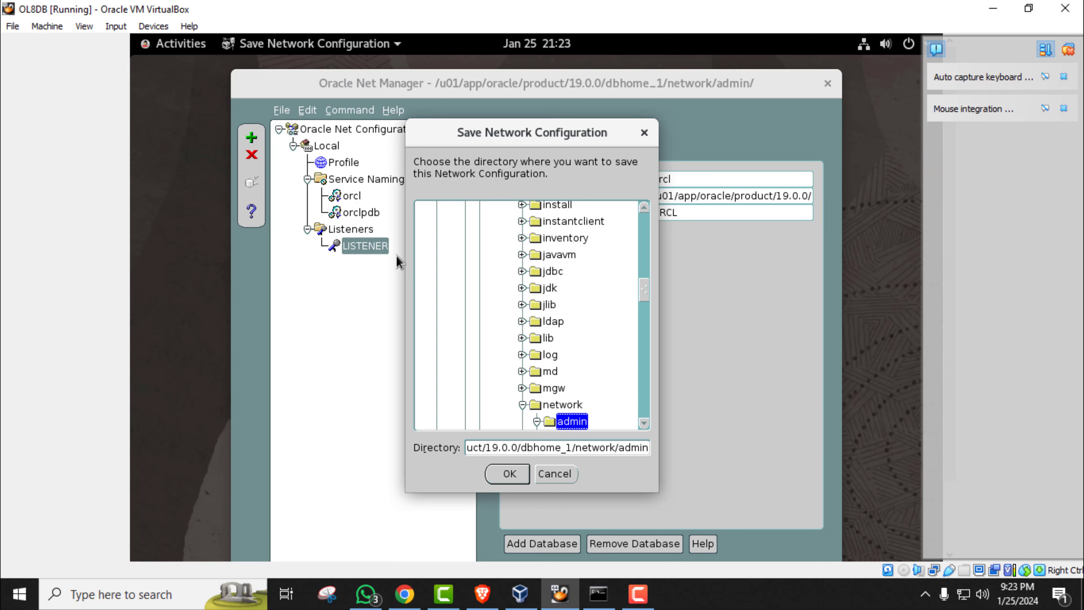
left_click(554, 474)
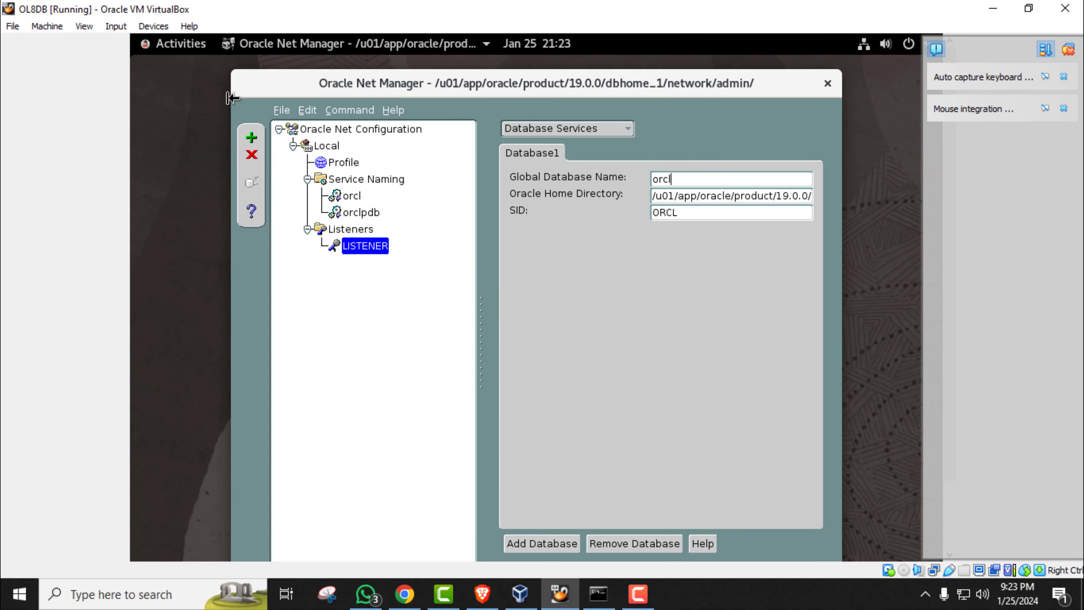
Step: Save the network configuration and close Oracle Net Manager
left_click(282, 111)
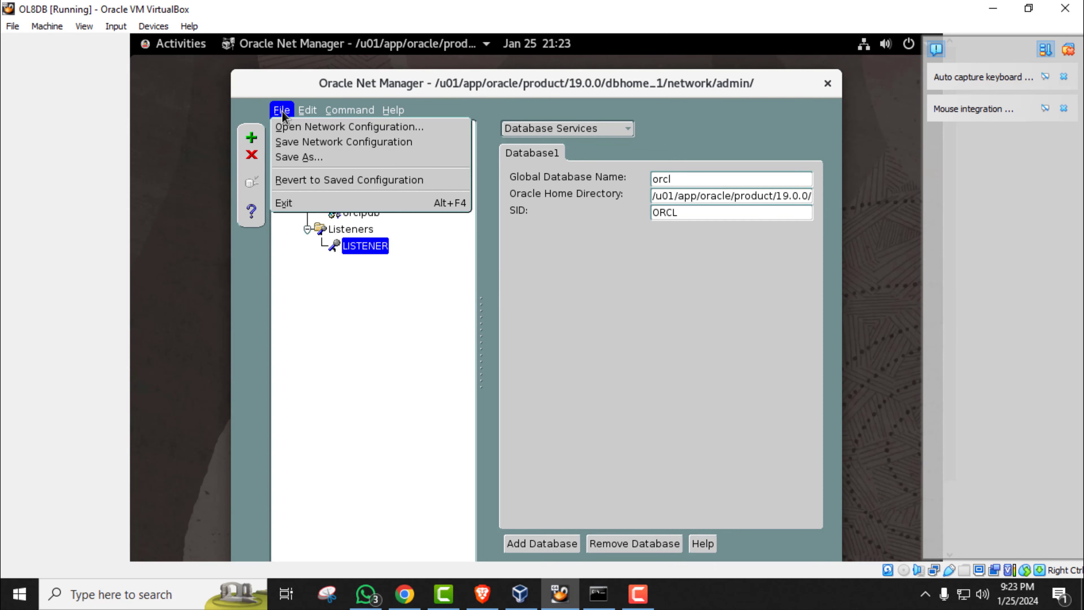
left_click(351, 143)
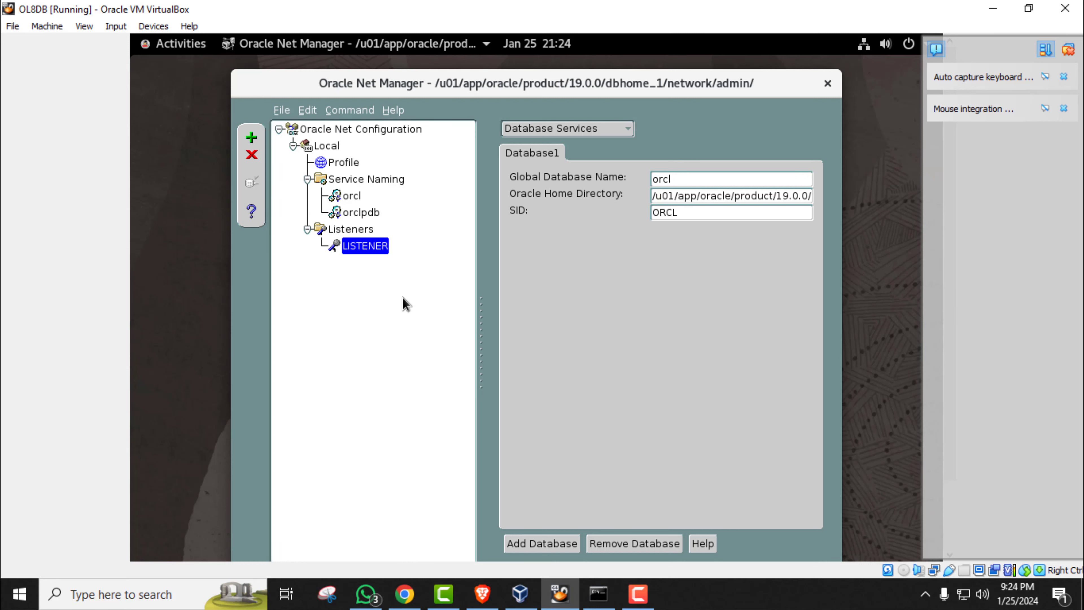
left_click(828, 83)
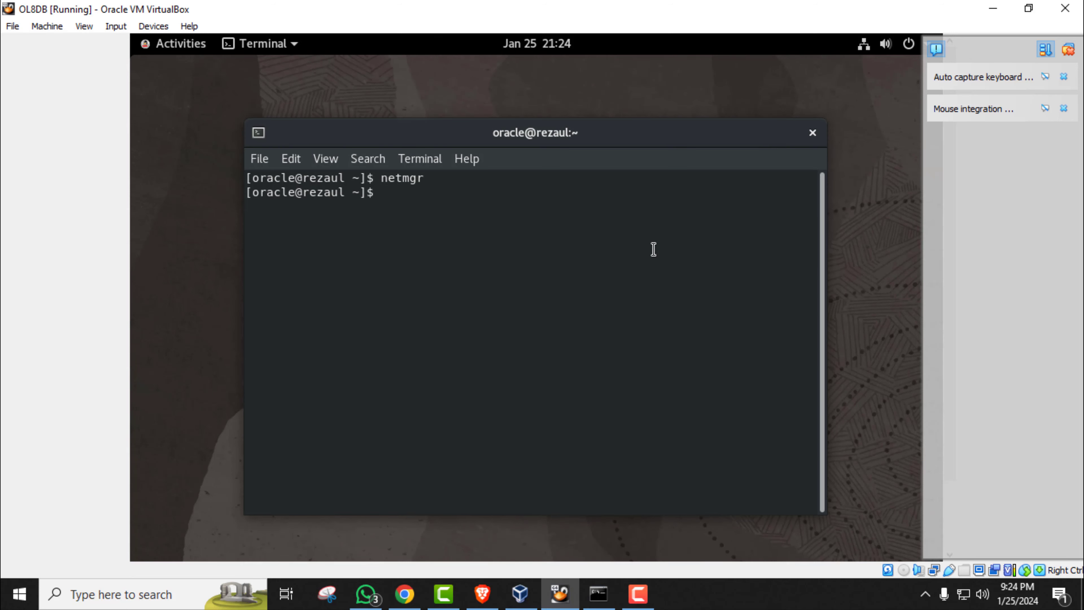
Step: Stop the listener from the terminal with lsnrctl stop
type("lstnrctl stop")
key("Return")
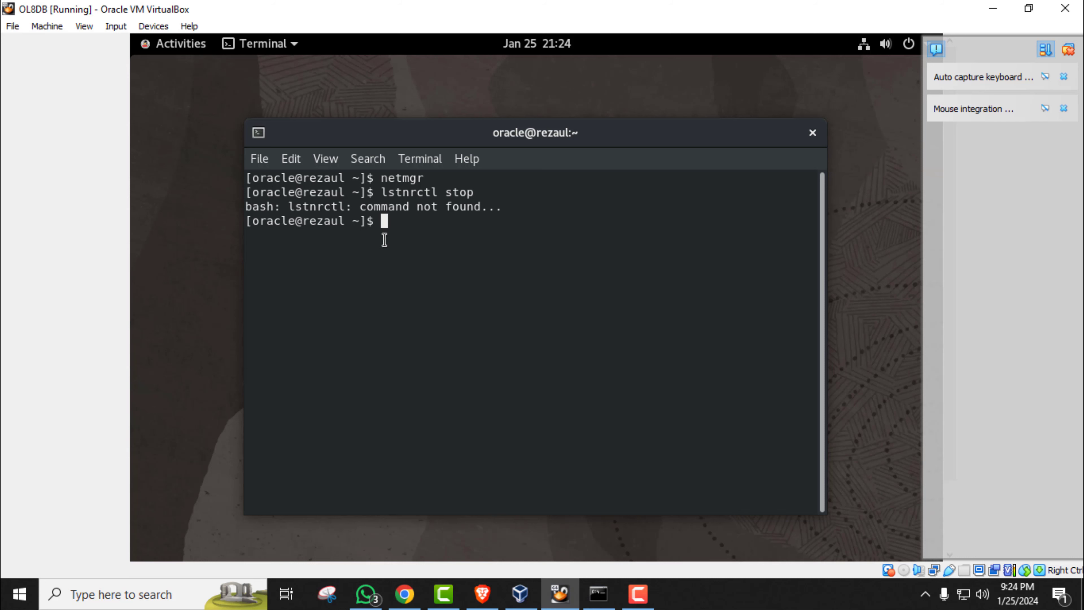
type("lsnrctl stop")
key("Return")
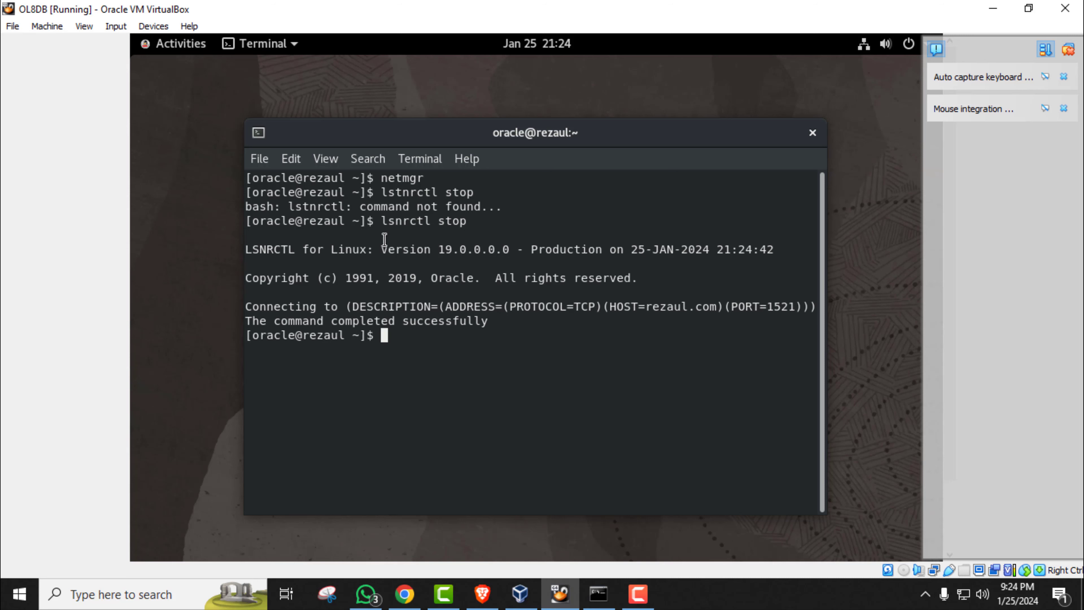
Step: Start the listener again with lsnrctl start
key("Up")
key("BackSpace")
key("BackSpace")
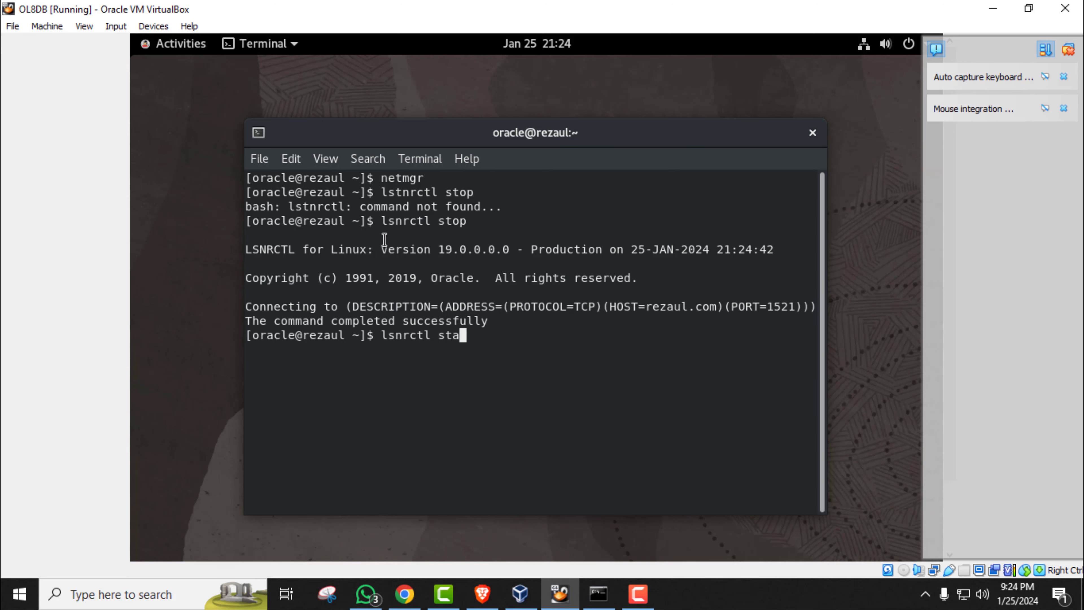
type("art")
key("Return")
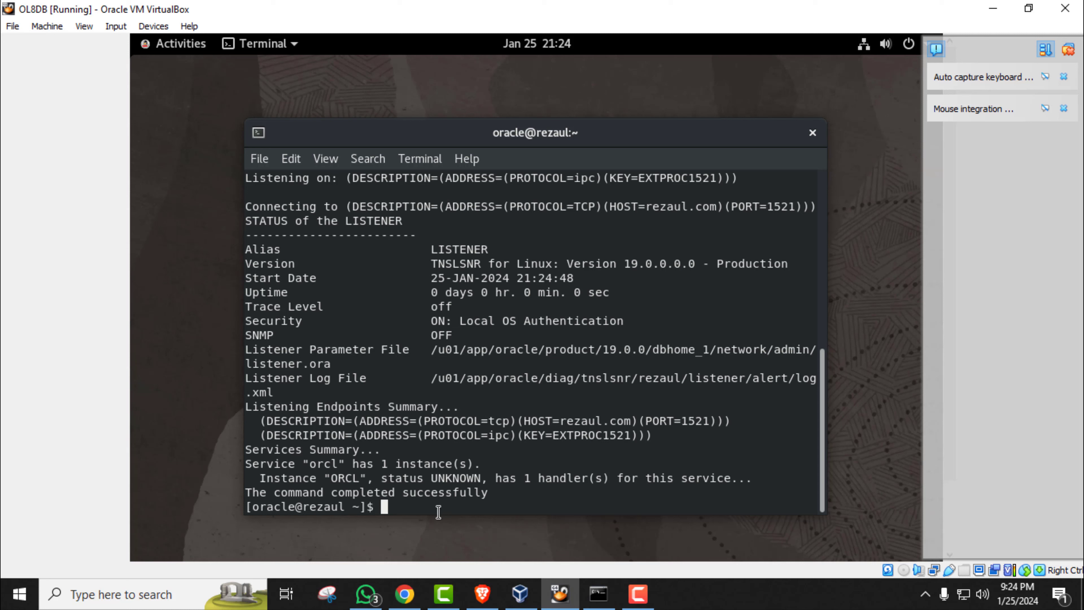
Step: Clear the terminal and test the orcl service with tnsping orcl
type("clear")
key("Return")
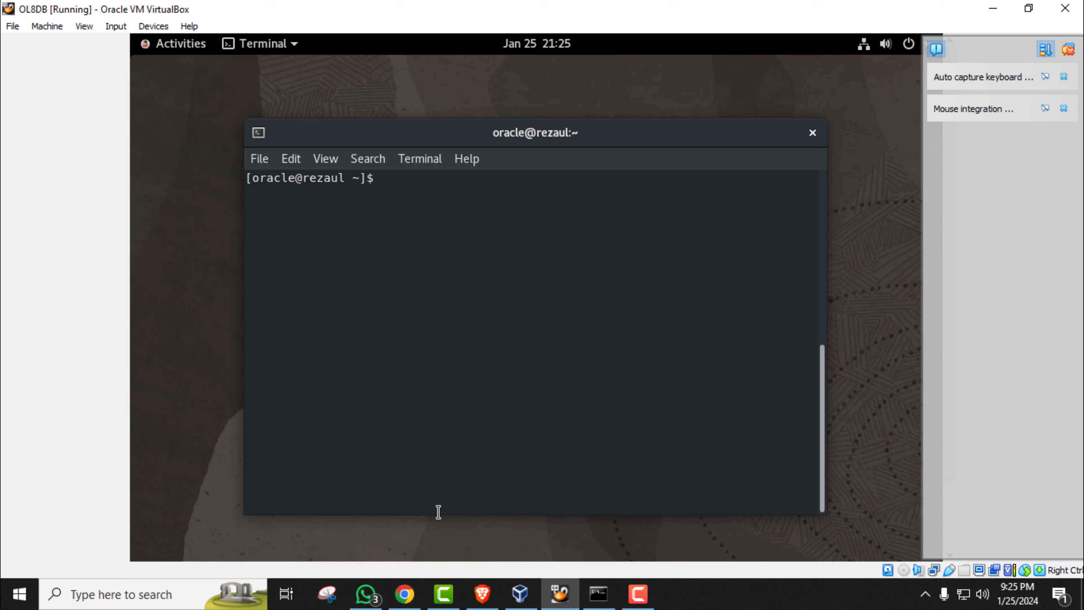
type("tnsping orcl")
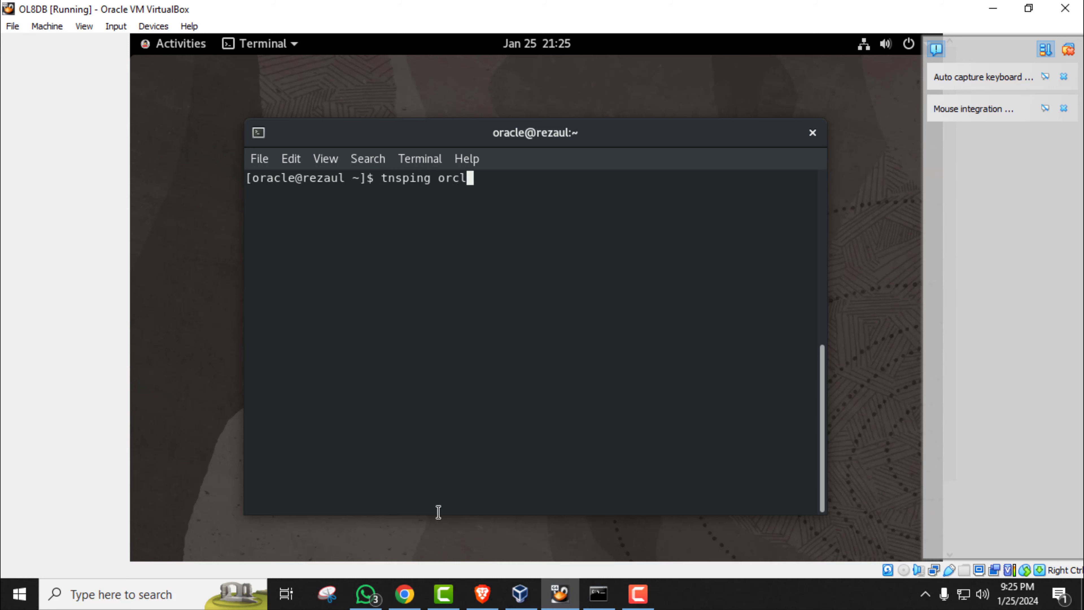
key("Return")
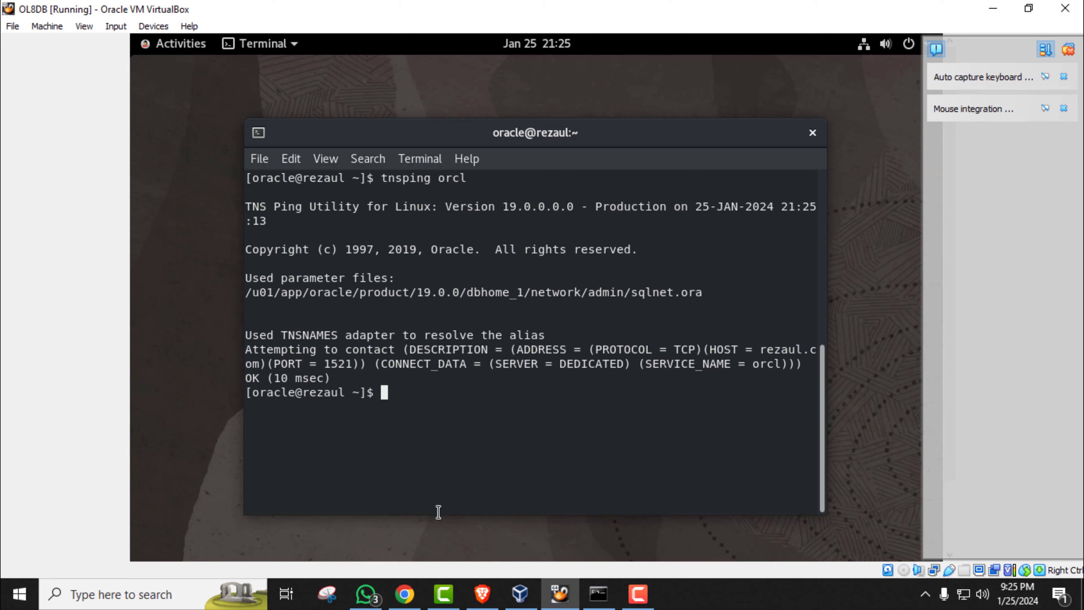
Step: Test the pluggable database service with tnsping orclpdb, and clear the terminal
type("tnsping orclpd")
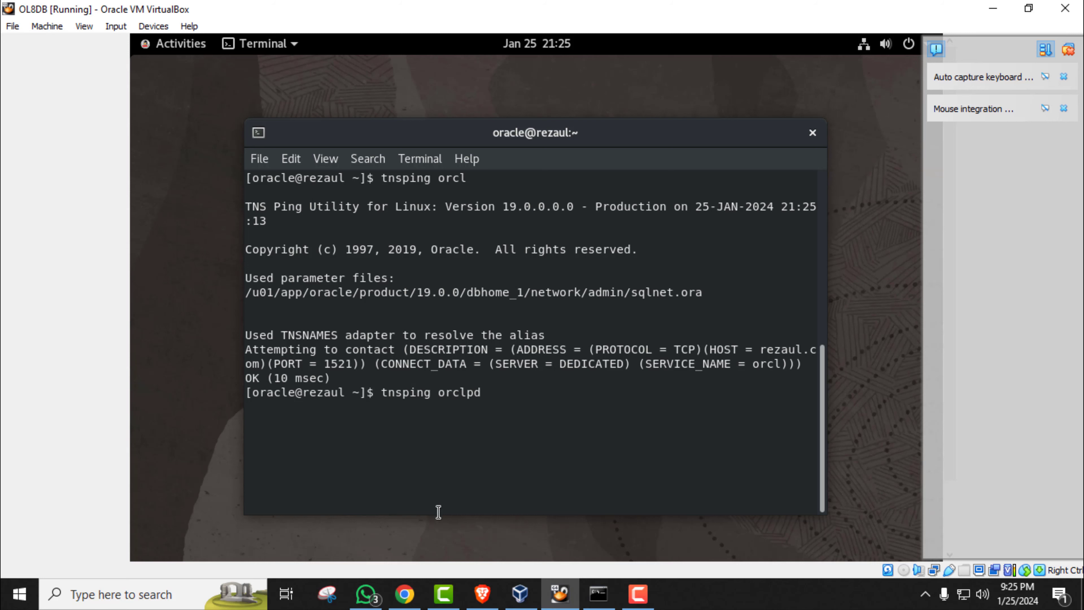
type("b")
key("Return")
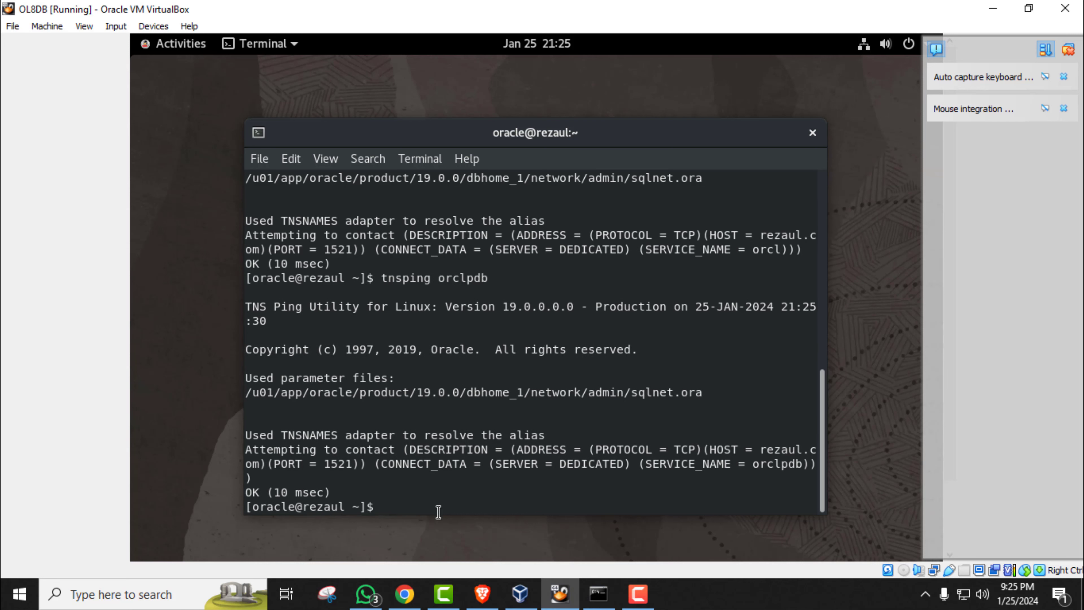
type("clear")
key("Return")
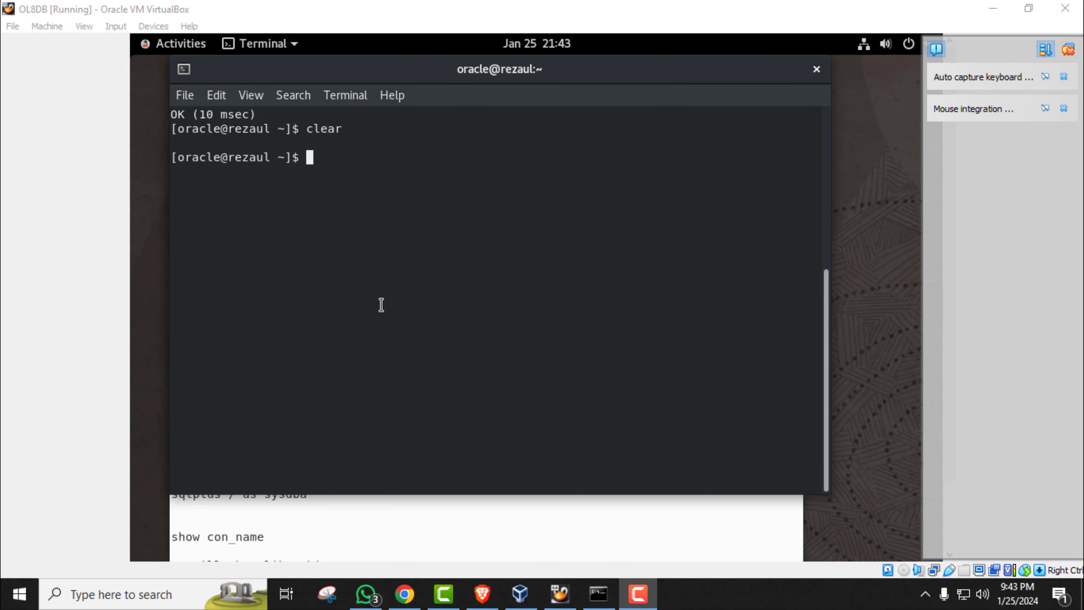
Step: Copy export ORACLE_PDB_SID=orclpdb without the leading # from After Install.txt and run it in the terminal
left_click(316, 494)
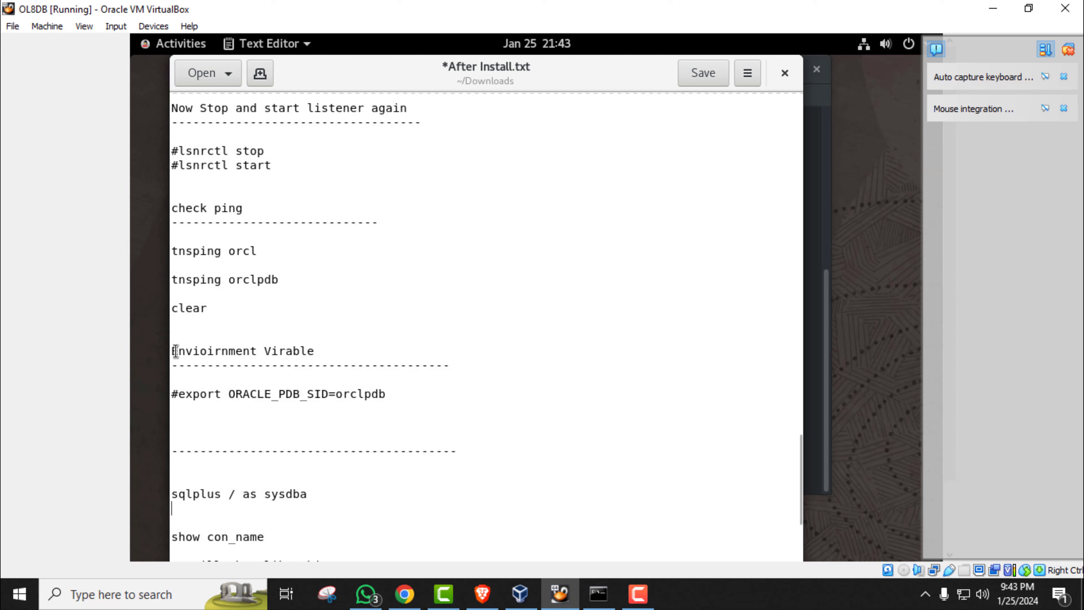
left_click_drag(171, 351, 313, 349)
left_click(314, 350)
left_click_drag(178, 394, 386, 394)
right_click(375, 393)
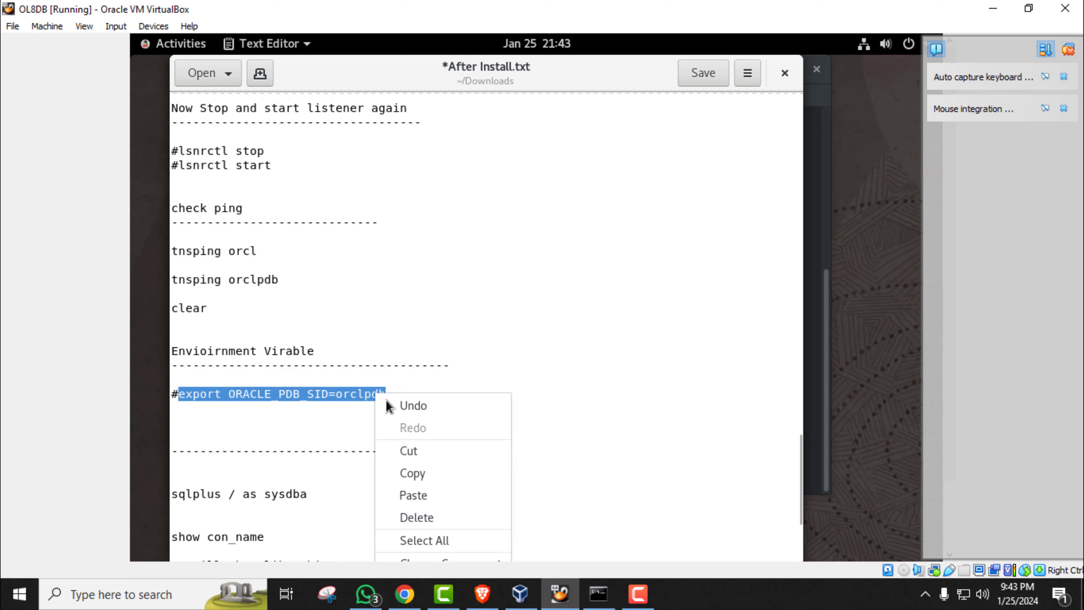
left_click(423, 471)
left_click(831, 341)
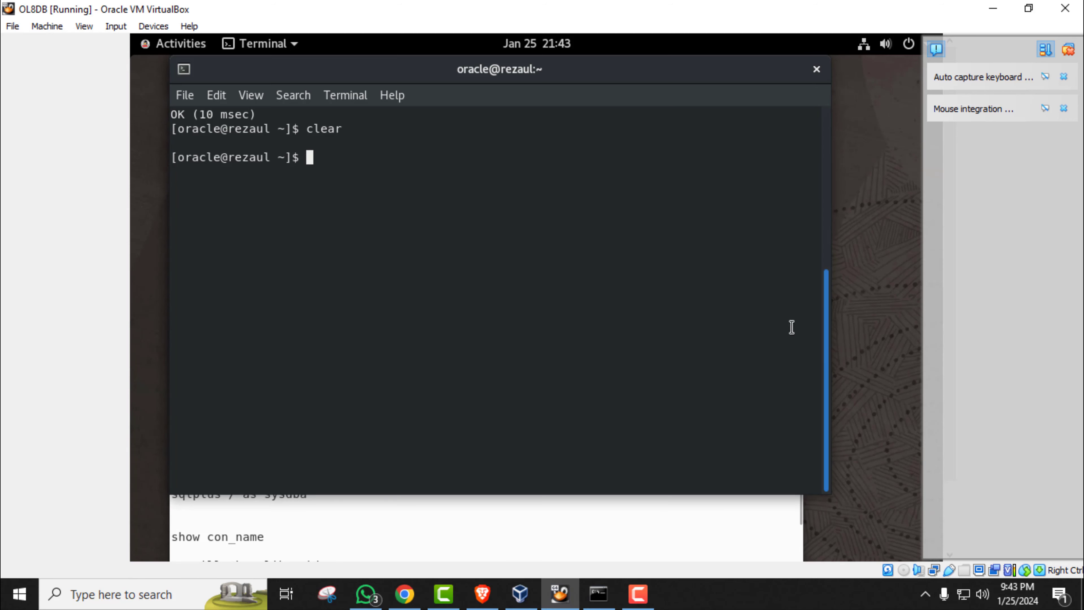
right_click(338, 166)
left_click(357, 220)
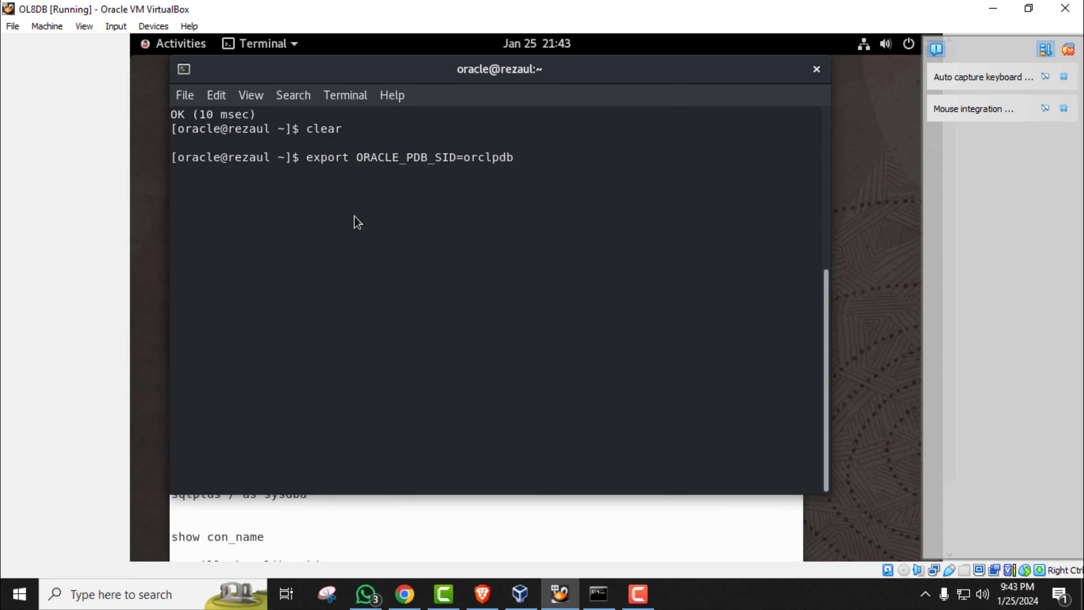
key("Return")
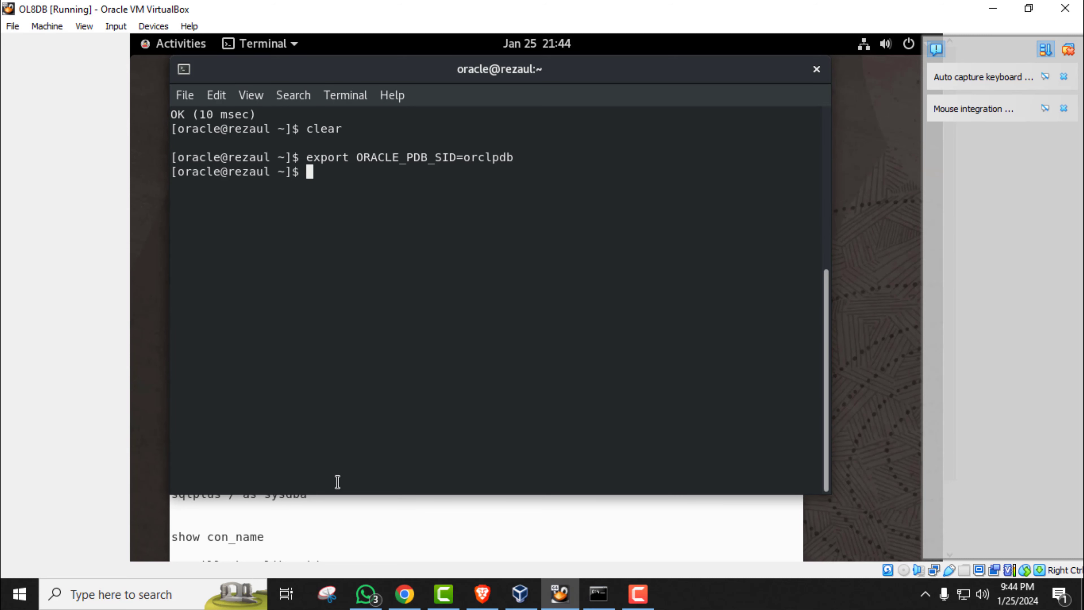
Step: Copy sqlplus / as sysdba from After Install.txt and run it in the terminal to connect to the database
left_click(330, 506)
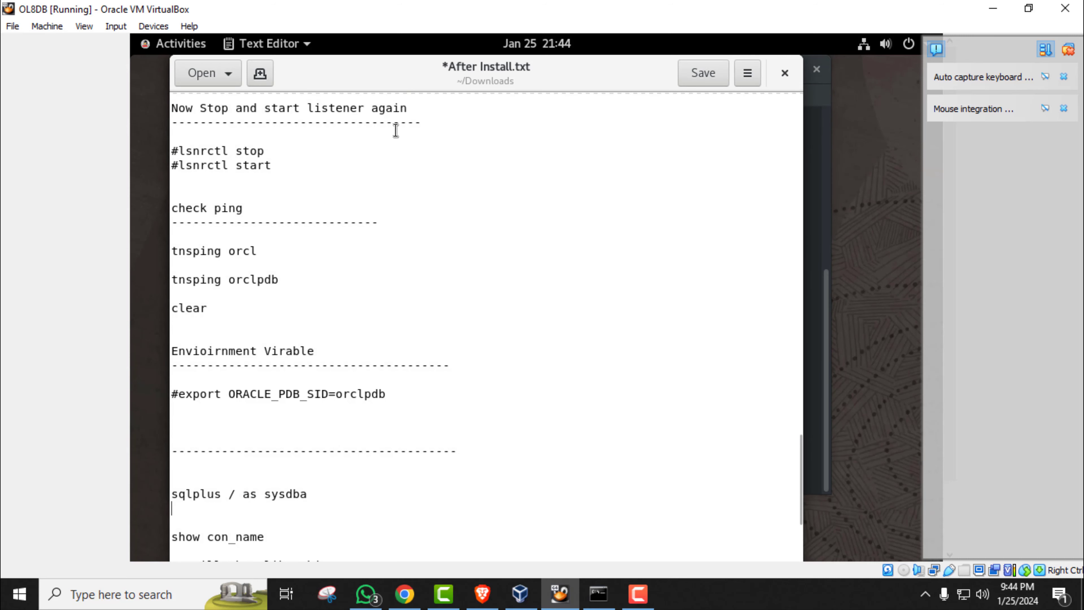
scroll(339, 355, "down", 5)
left_click_drag(172, 312, 307, 314)
right_click(305, 314)
left_click(367, 396)
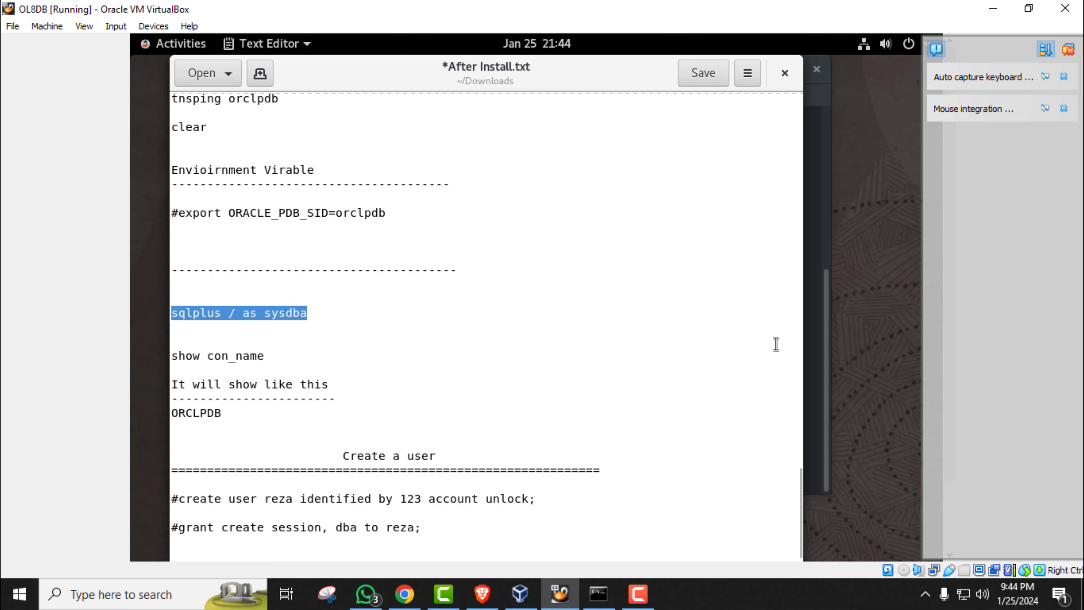
left_click(814, 333)
right_click(335, 179)
left_click(375, 235)
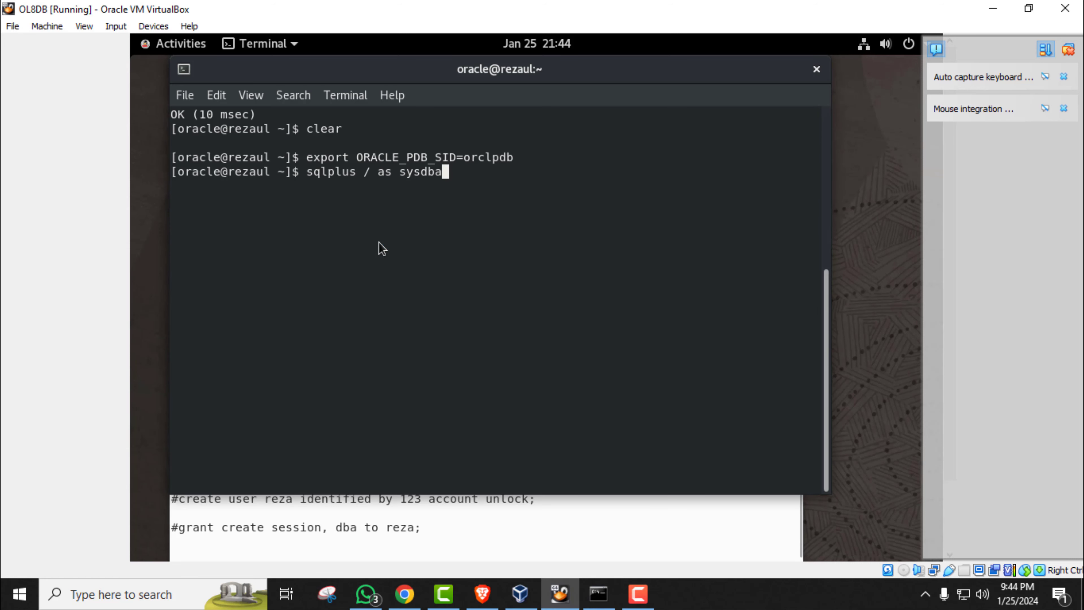
key("Return")
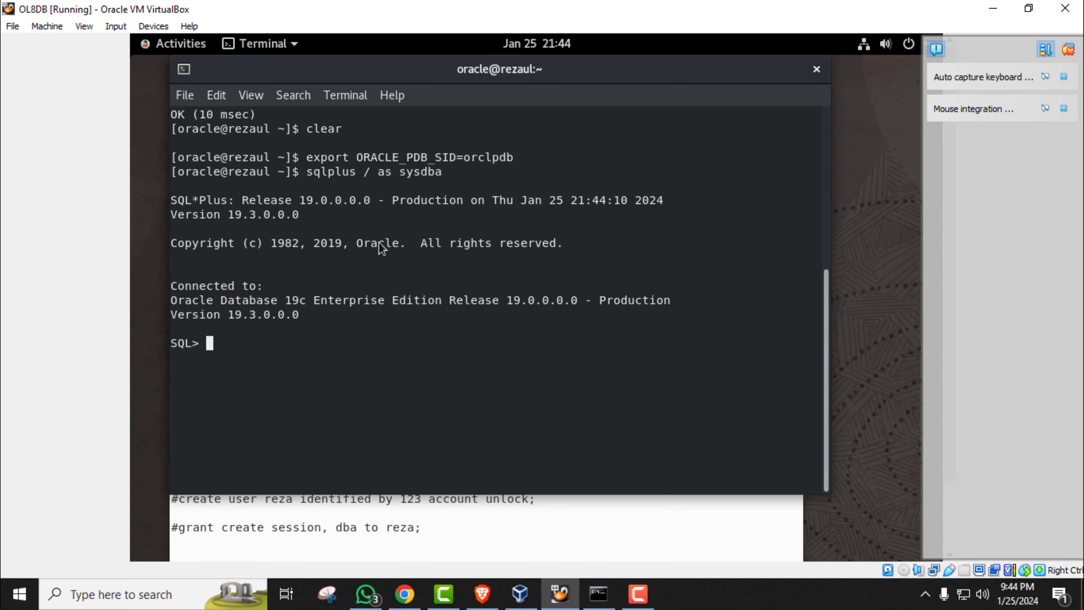
Step: Copy show con_name from After Install.txt and run it at the SQL prompt to check the current container
left_click(283, 514)
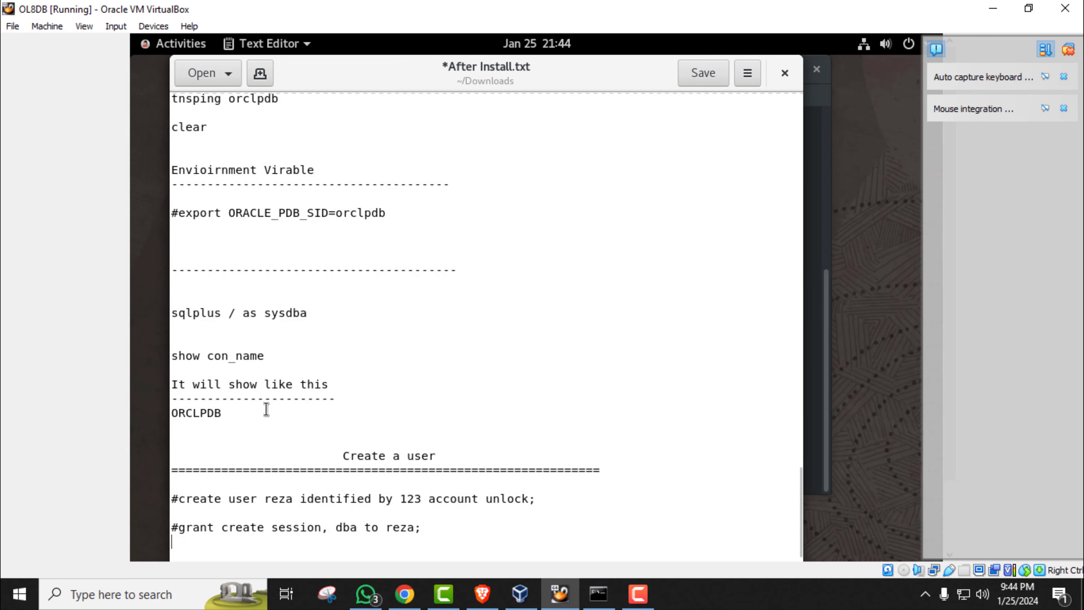
scroll(266, 409, "down", 3)
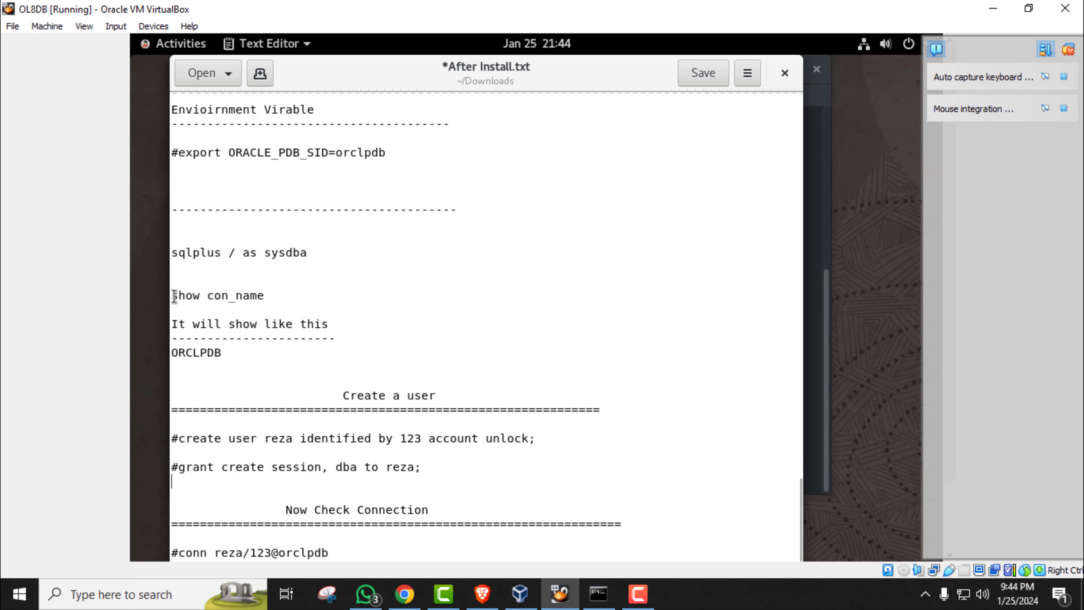
left_click_drag(174, 295, 255, 296)
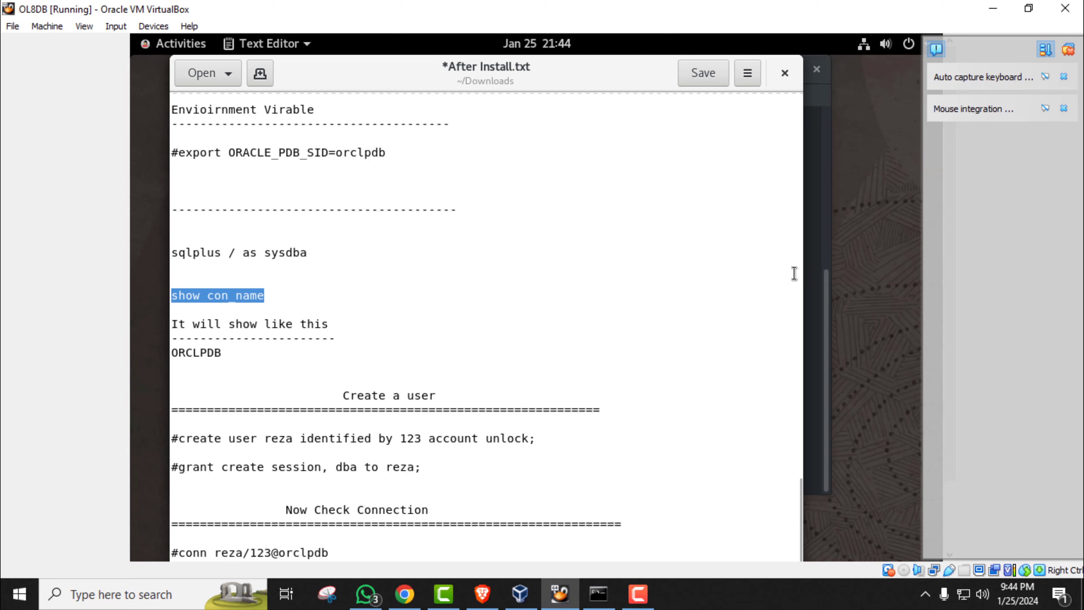
left_click(816, 271)
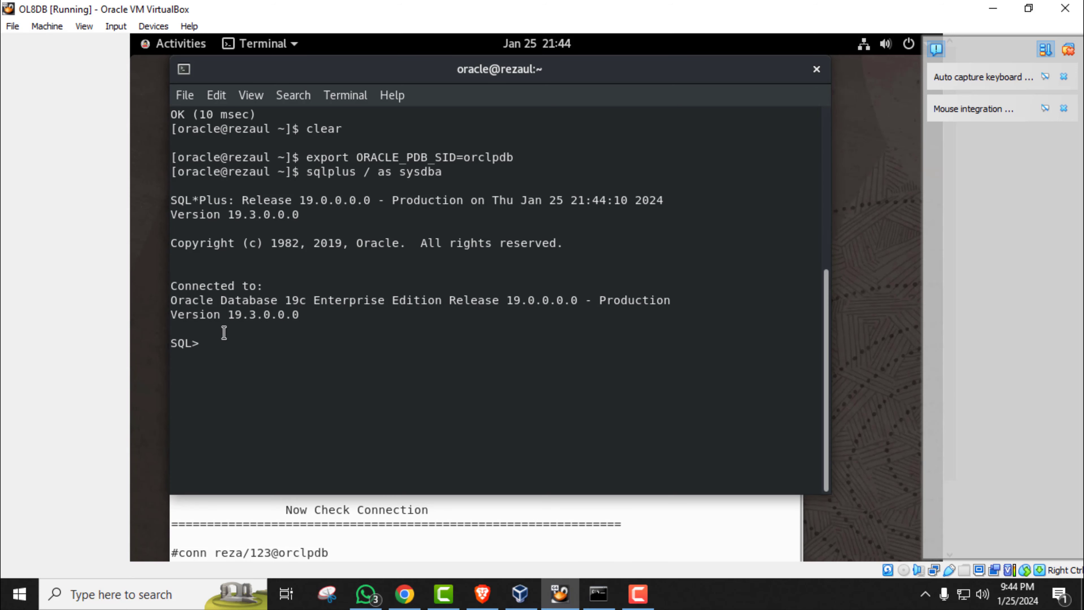
right_click(210, 342)
left_click(269, 392)
key("Return")
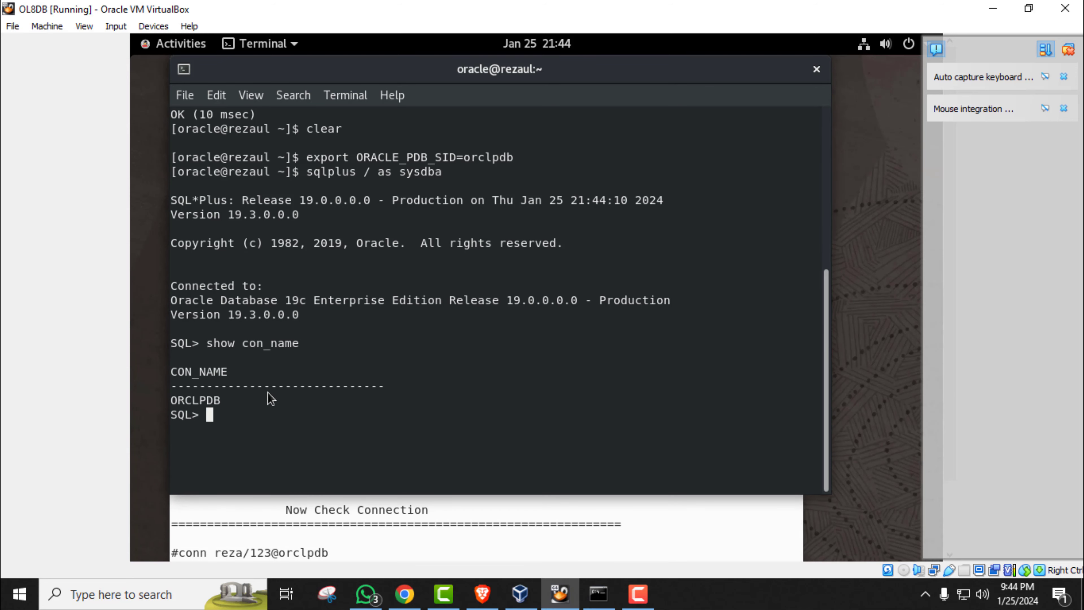
Step: Examine the container name output in the terminal and the Create a user section in After Install.txt
left_click_drag(172, 400, 223, 399)
left_click(191, 397)
left_click(329, 516)
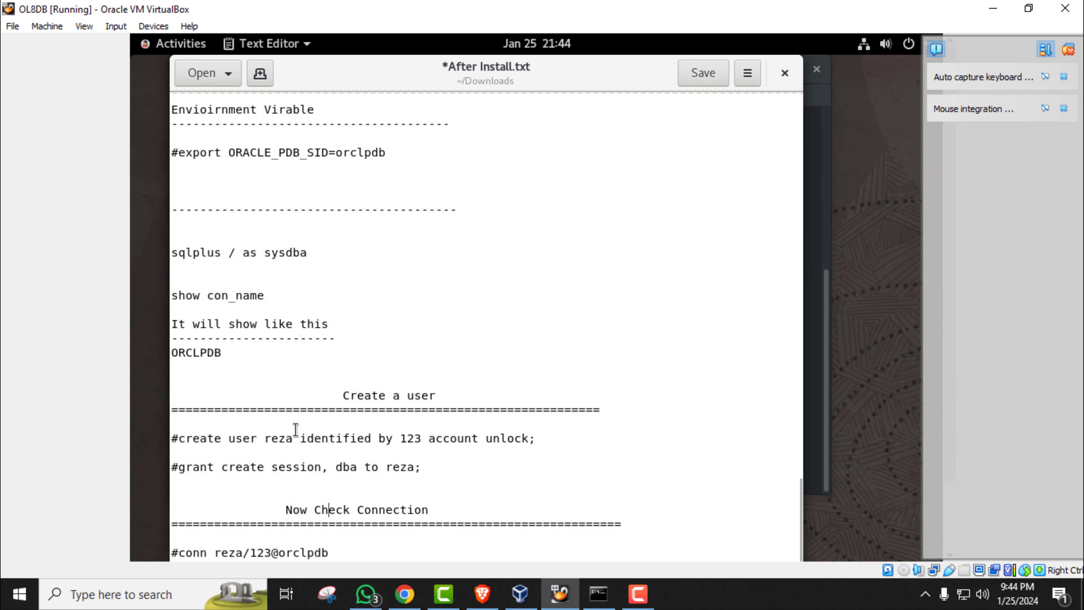
scroll(238, 372, "down", 3)
scroll(238, 372, "down", 2)
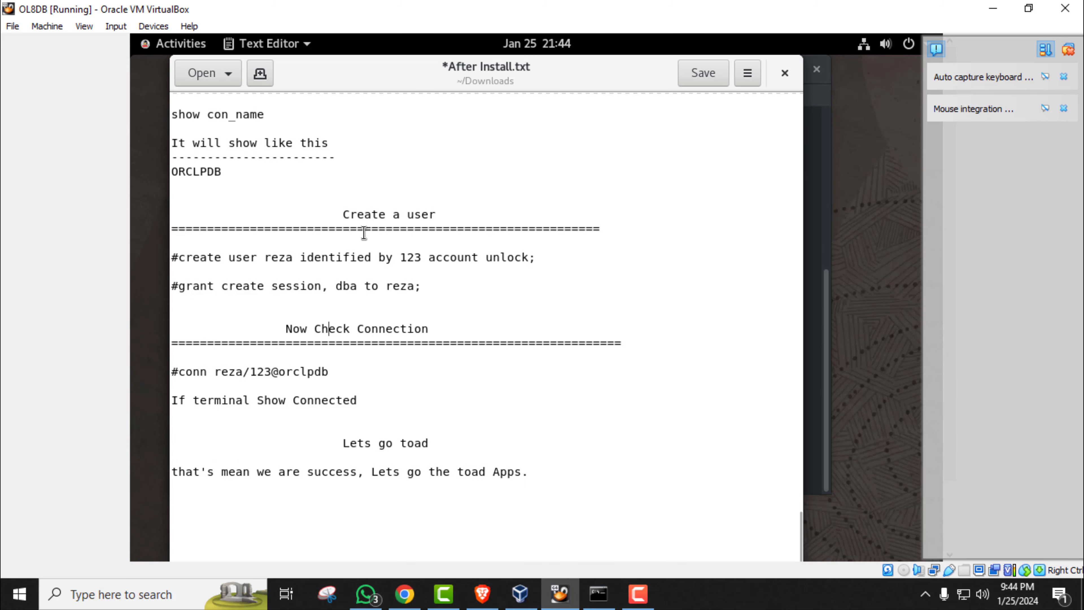
left_click_drag(338, 215, 450, 218)
left_click(352, 215)
left_click_drag(353, 214, 509, 214)
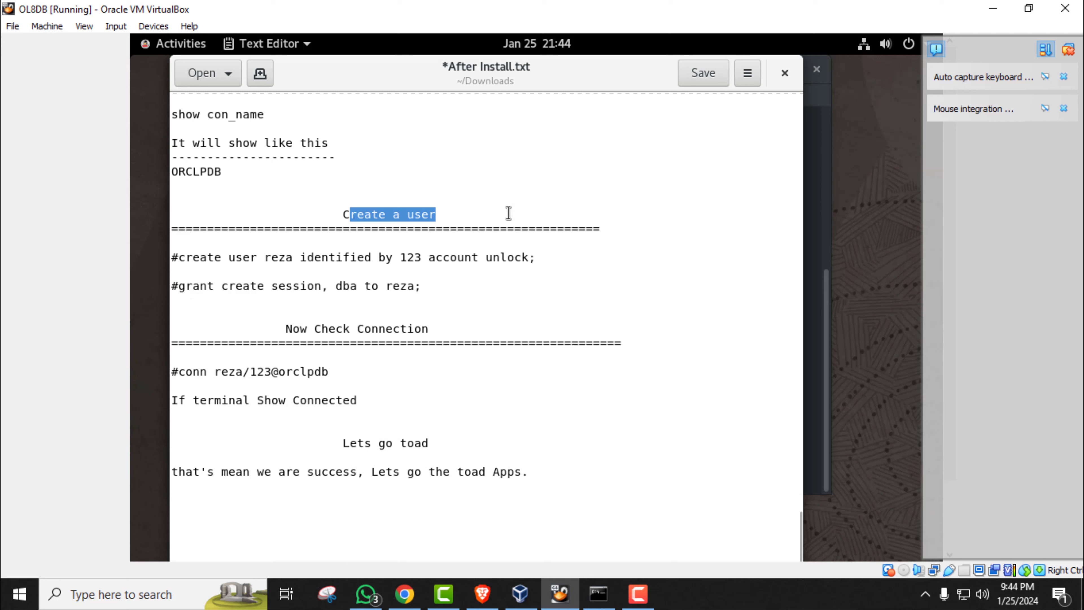
Step: Copy the create user statement with its password and account unlock clause, without the leading #, and run it at the SQL prompt
left_click_drag(265, 257, 302, 259)
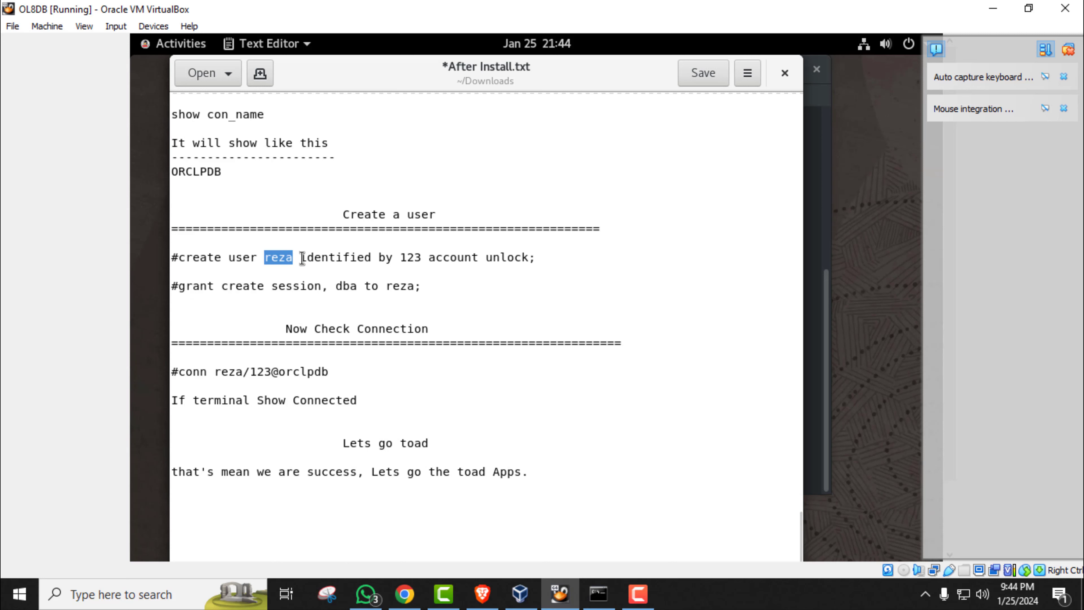
left_click(300, 258)
left_click_drag(178, 256, 535, 257)
right_click(531, 261)
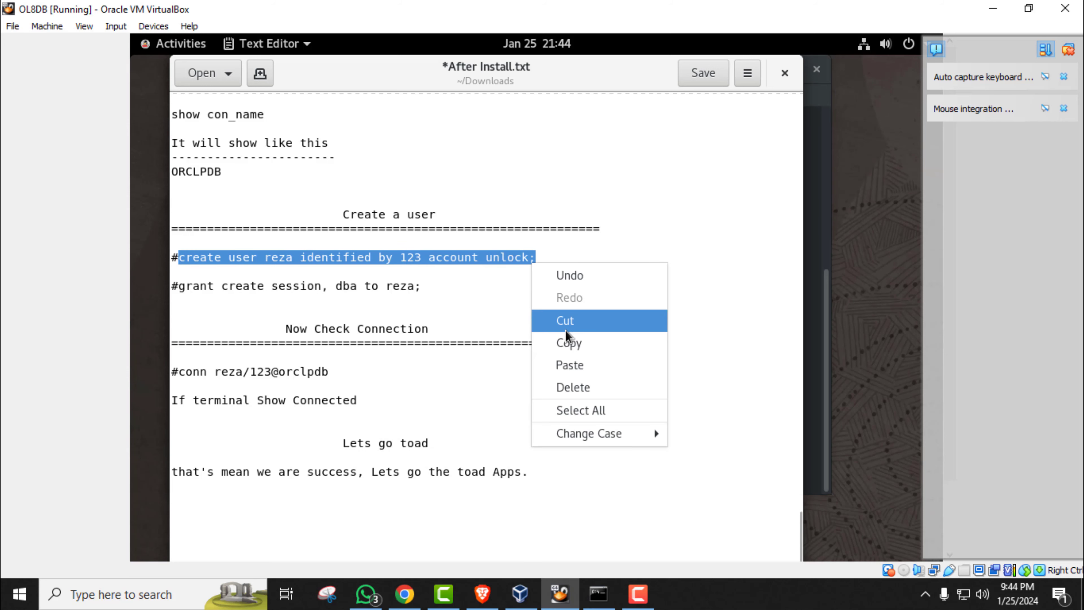
left_click(571, 342)
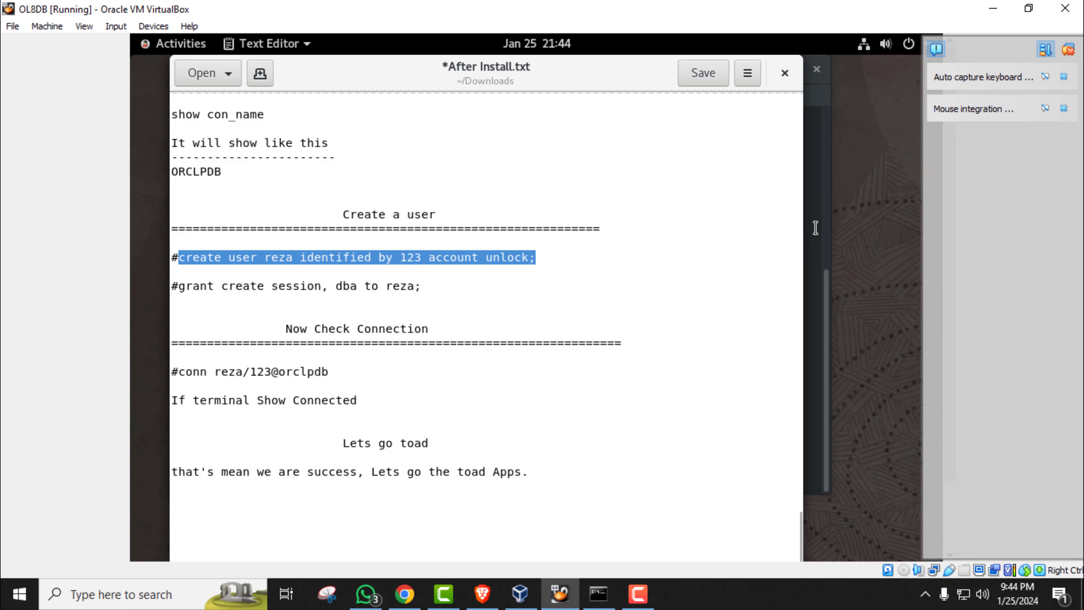
left_click(807, 228)
right_click(217, 413)
left_click(275, 462)
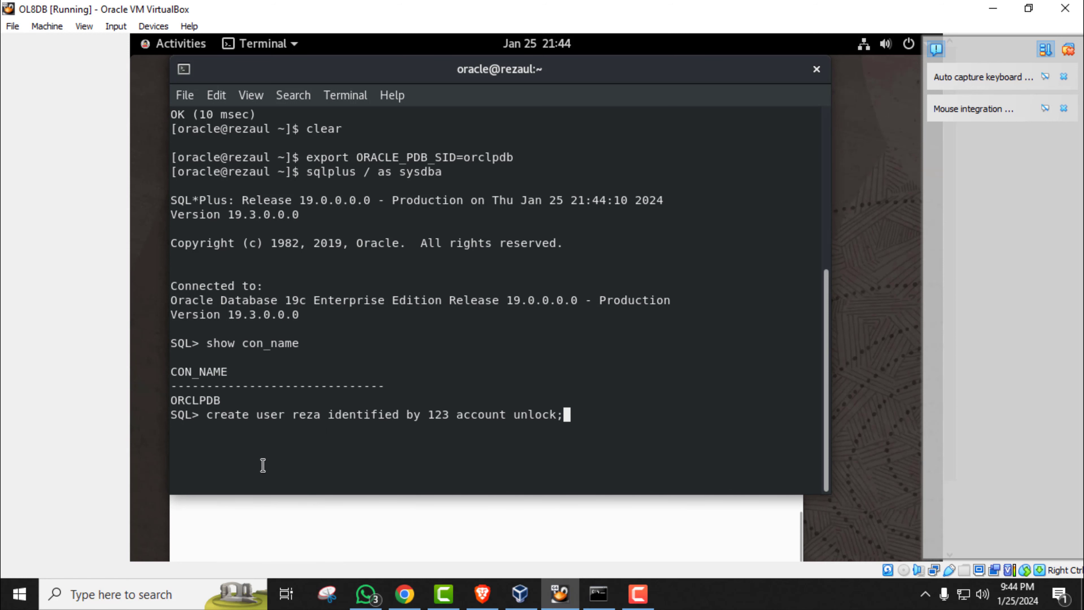
key("Return")
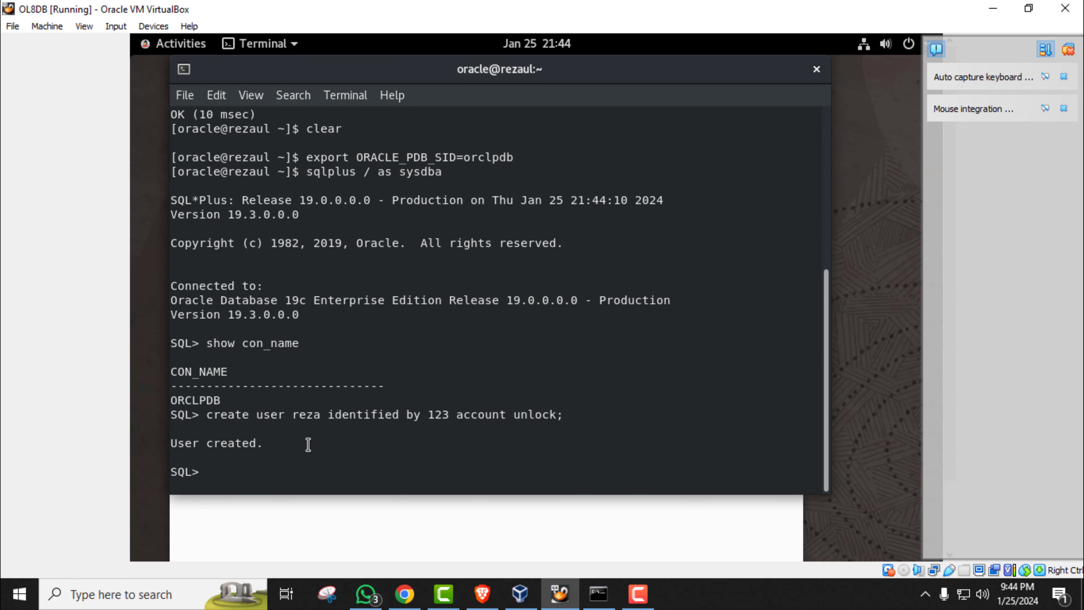
Step: Add an indented "For Permission" heading underlined with equals signs above the grant line in After Install.txt
left_click(658, 524)
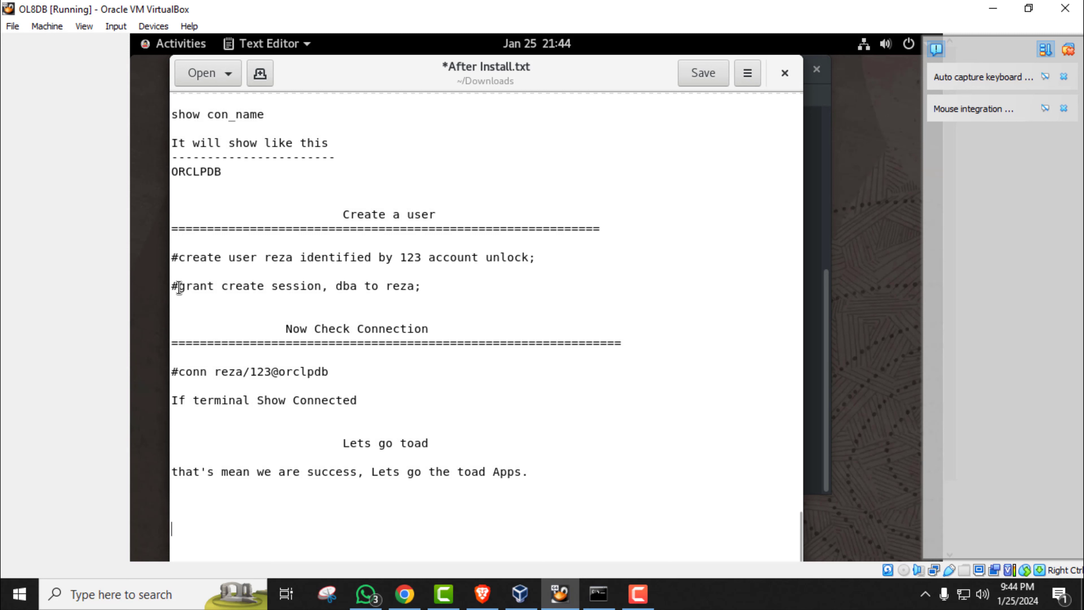
left_click_drag(179, 287, 421, 289)
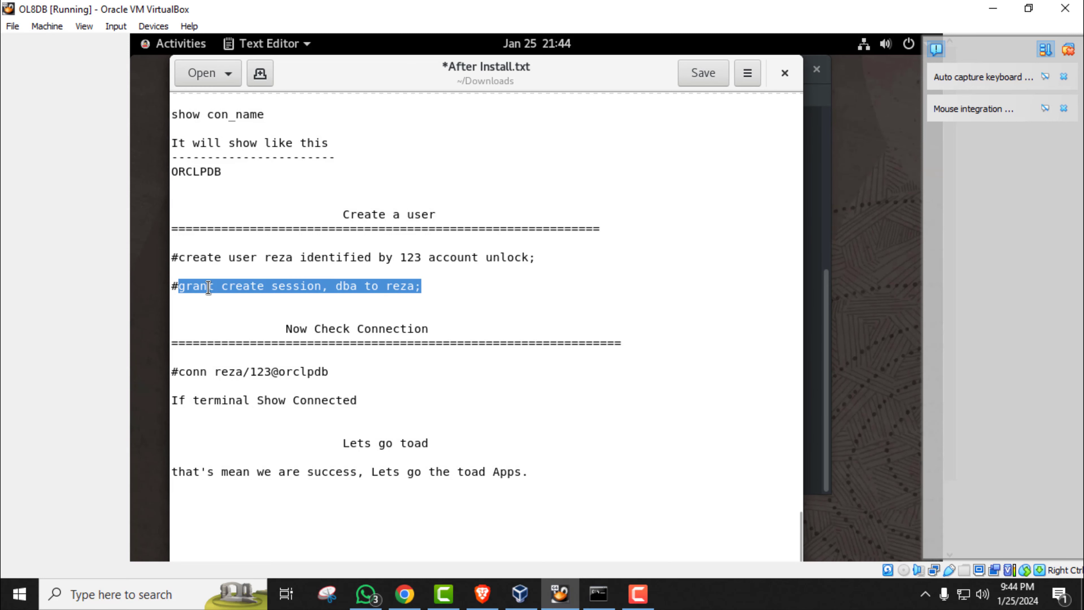
left_click(173, 285)
key("Return")
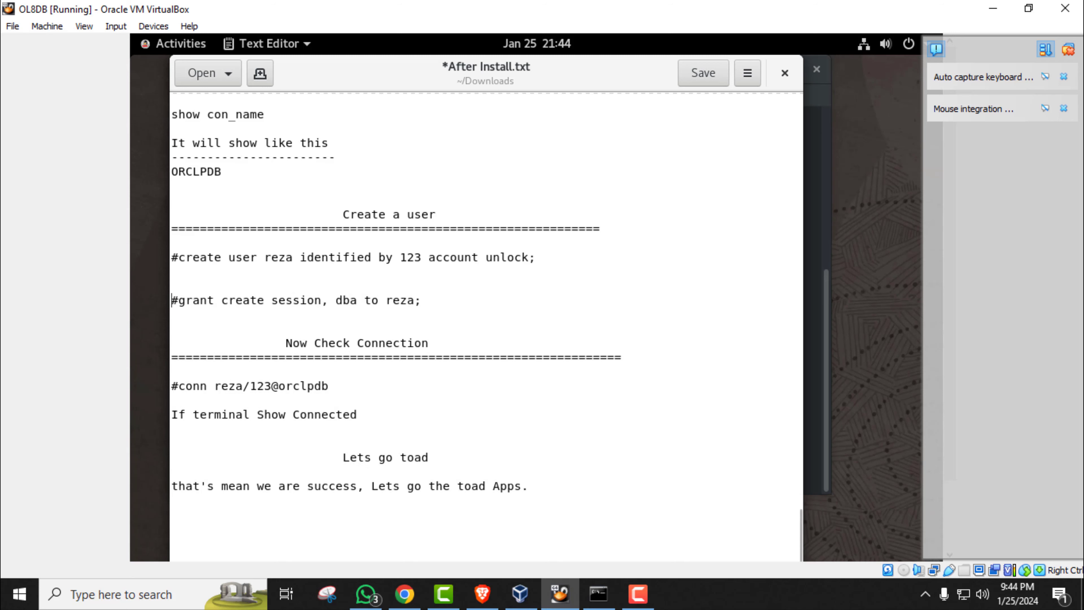
key("Return")
left_click(216, 283)
type("For ")
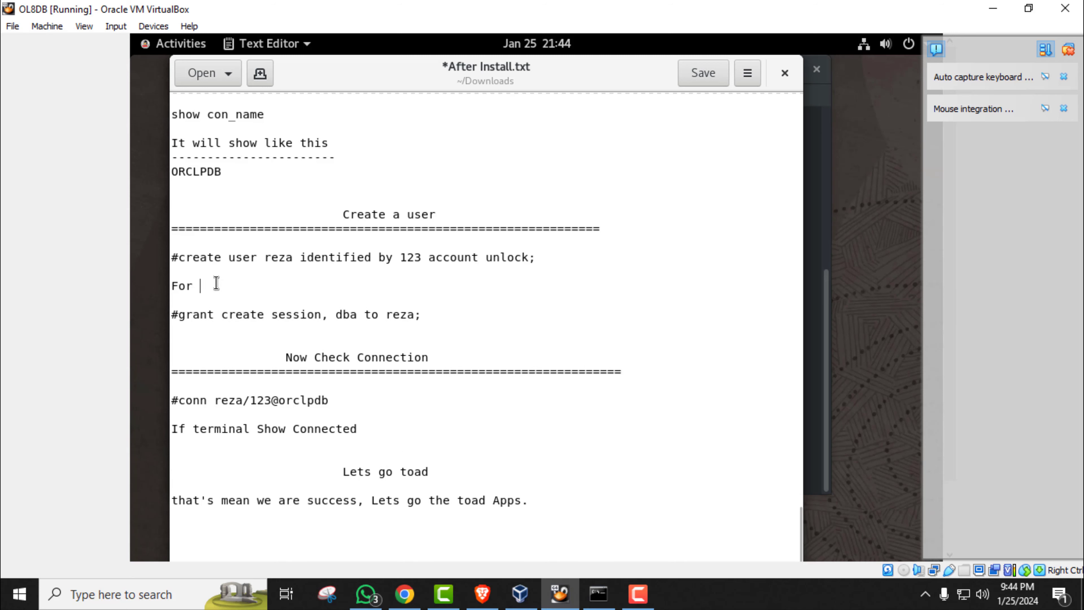
type("Permis")
key("Tab")
key("Tab")
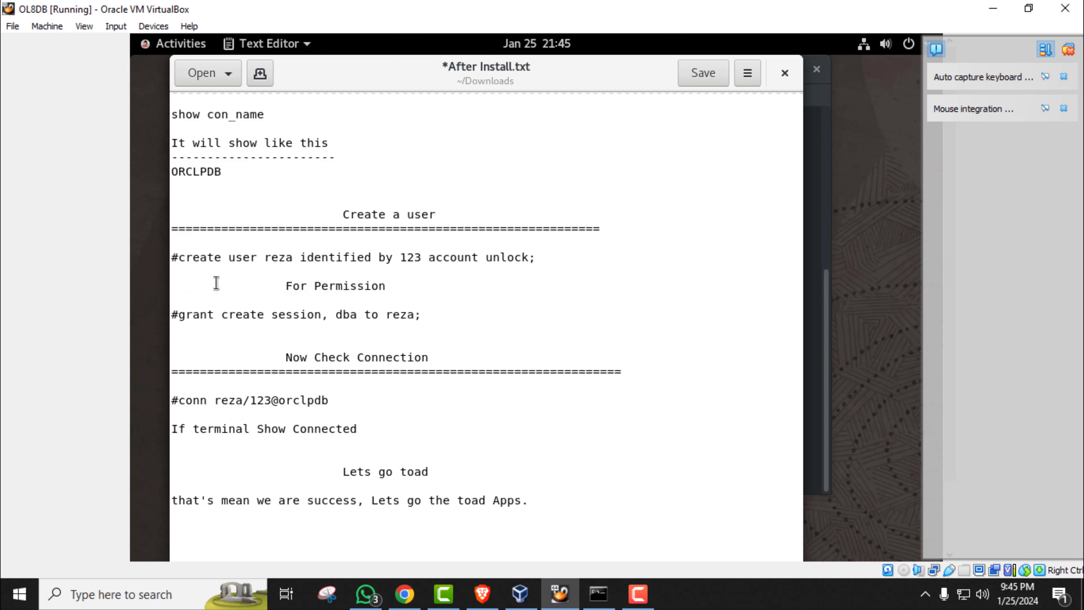
type("=======================================")
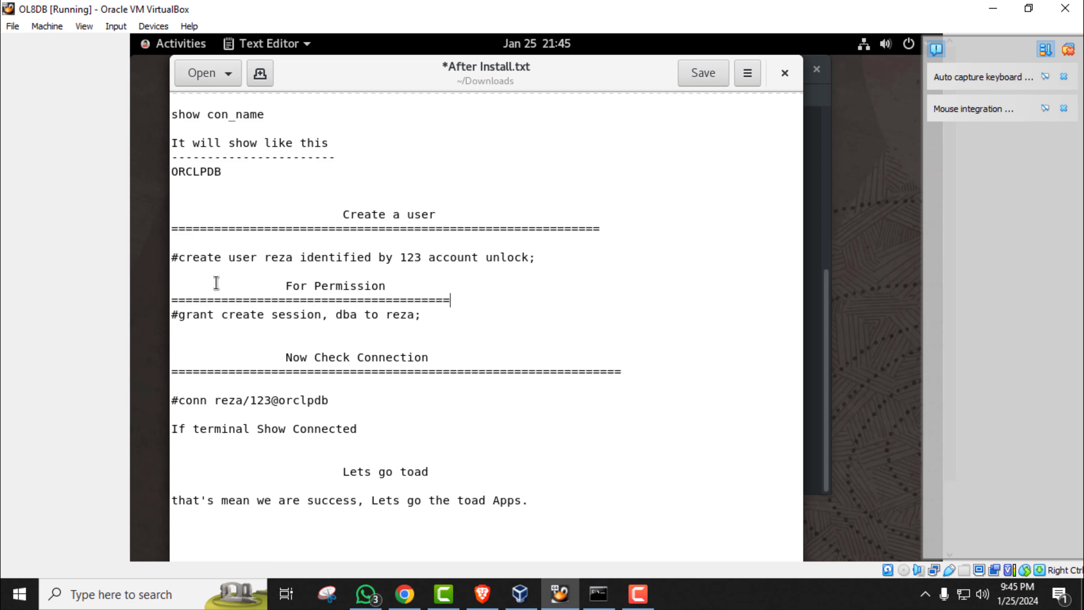
type("======================")
key("Return")
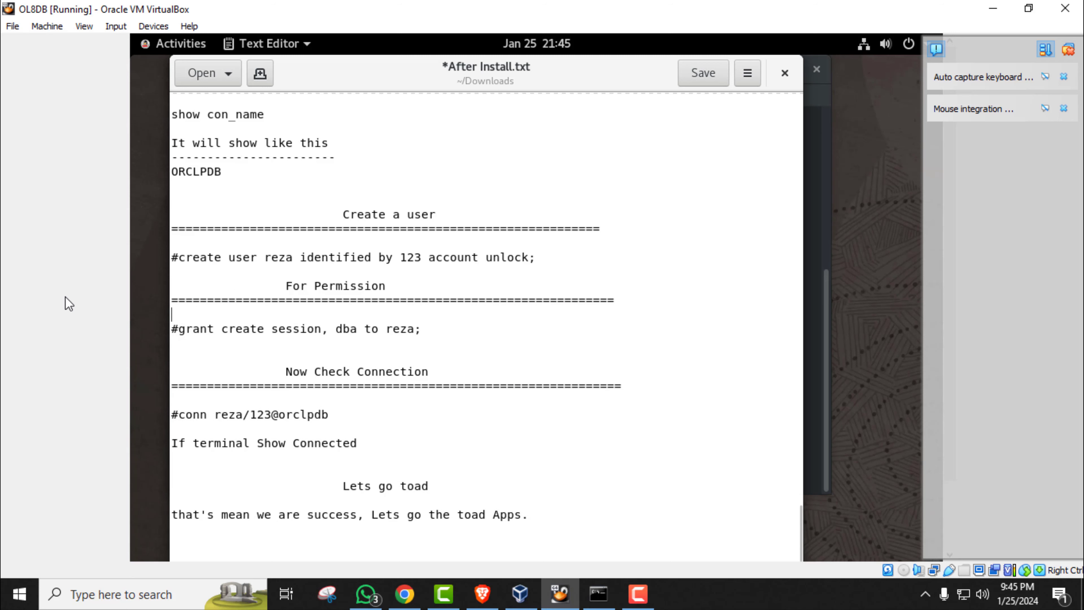
Step: Copy the statement granting create session and dba to the new user, without the leading #, and run it at the SQL prompt
left_click_drag(176, 329, 427, 330)
key("ctrl+c")
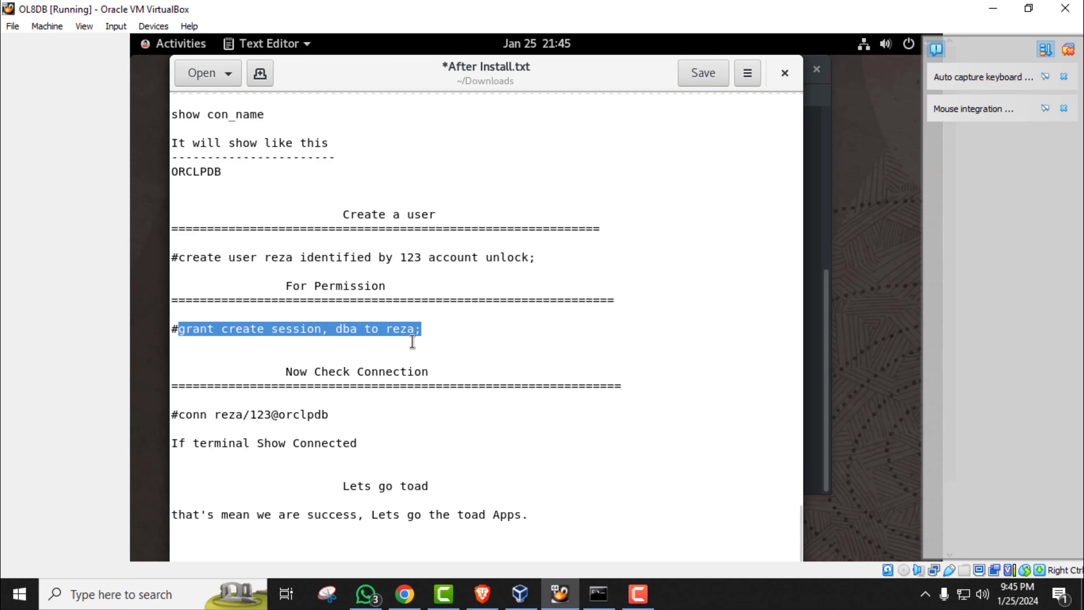
left_click(818, 368)
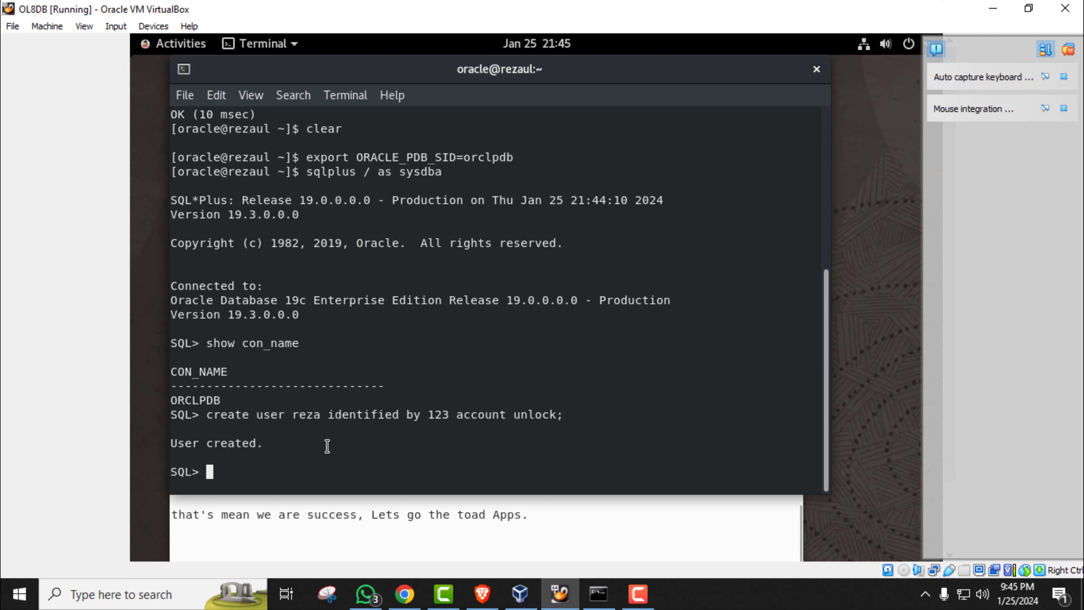
right_click(211, 473)
left_click(270, 347)
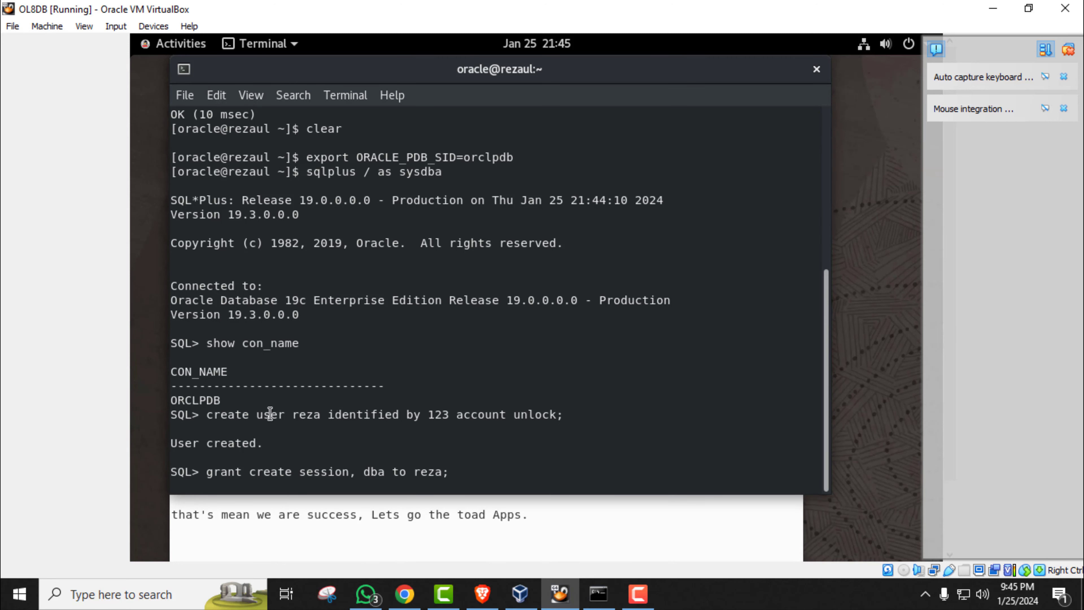
key("Return")
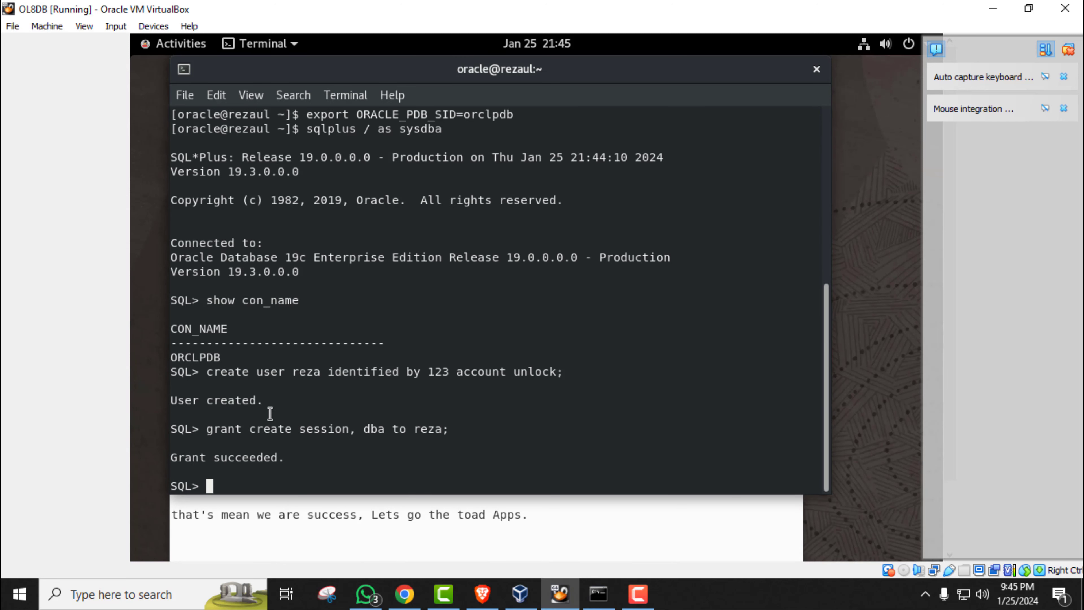
double_click(207, 455)
left_click(232, 481)
type("clear")
key("BackSpace")
key("BackSpace")
key("BackSpace")
key("BackSpace")
key("BackSpace")
left_click(315, 521)
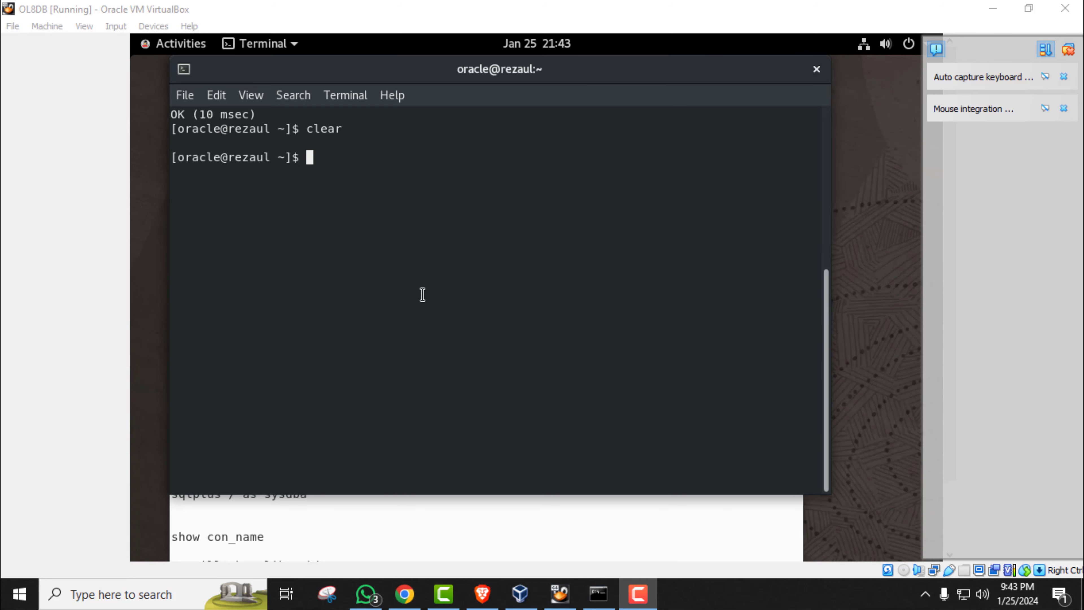
Step: Copy export ORACLE_PDB_SID=orclpdb without the leading # from After Install.txt and run it in the terminal
left_click(329, 509)
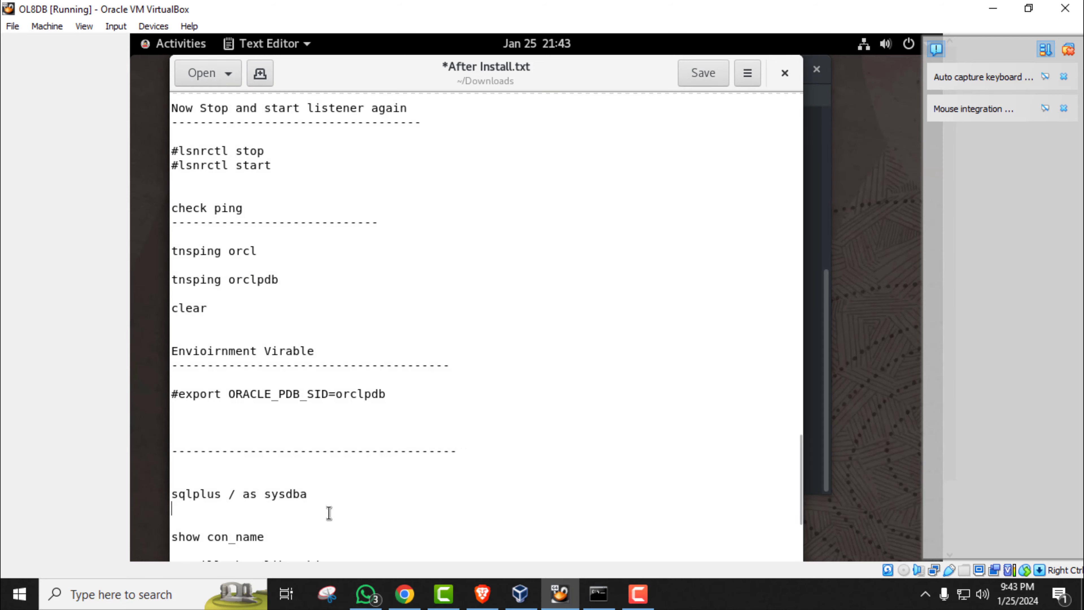
left_click_drag(171, 351, 314, 348)
left_click(315, 348)
left_click_drag(179, 394, 375, 392)
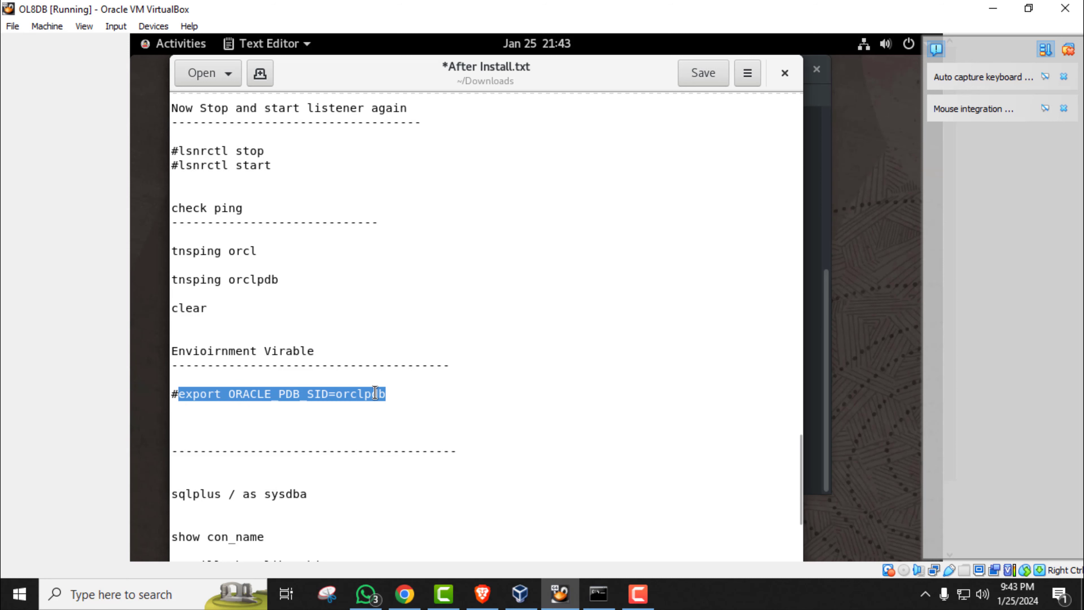
right_click(375, 394)
left_click(422, 466)
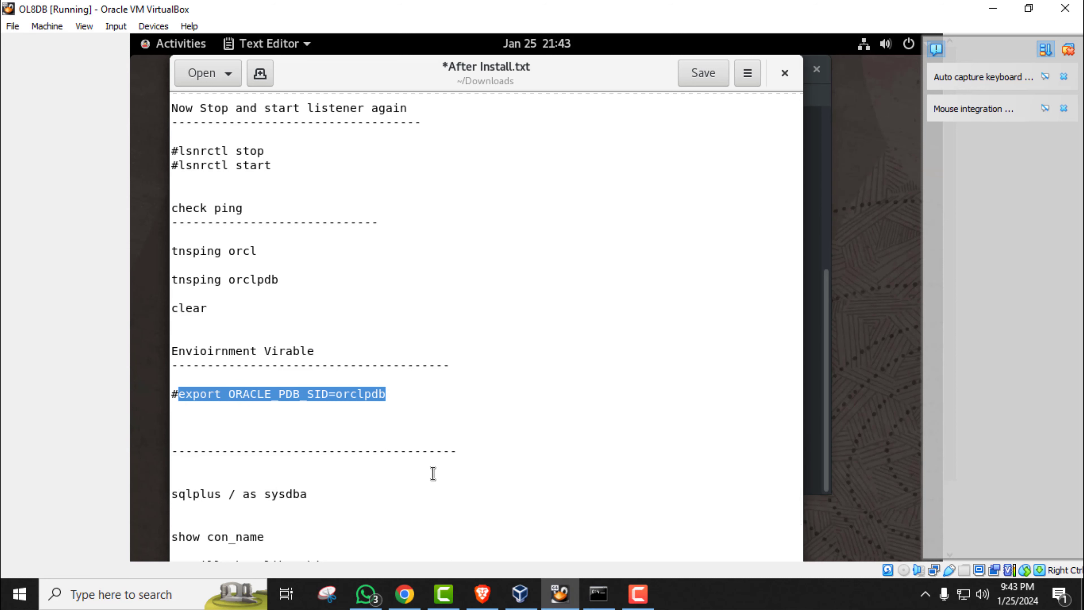
left_click(825, 334)
right_click(339, 170)
left_click(358, 220)
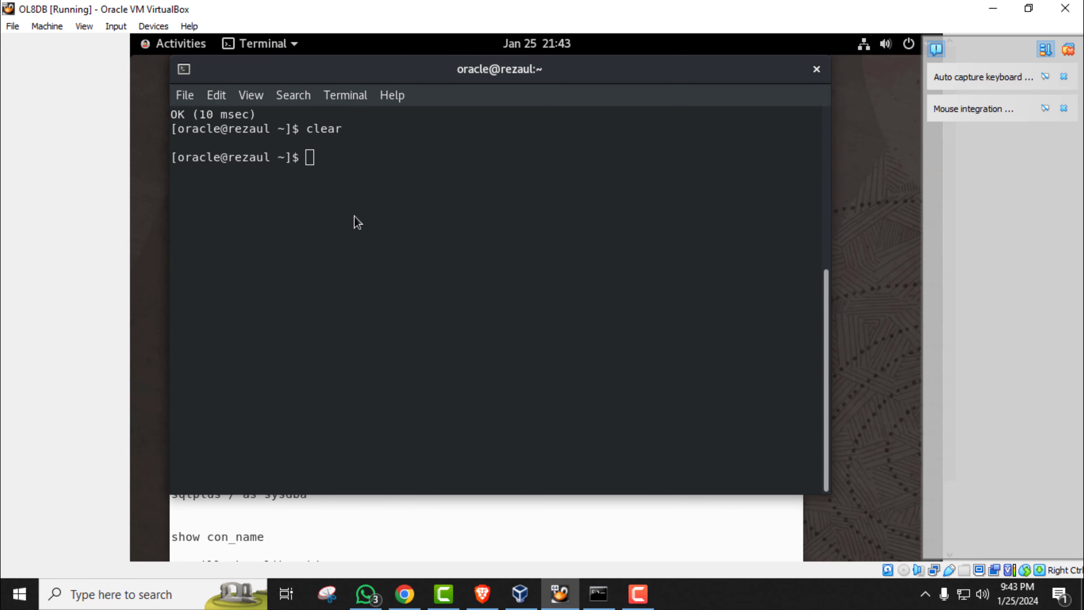
key("Return")
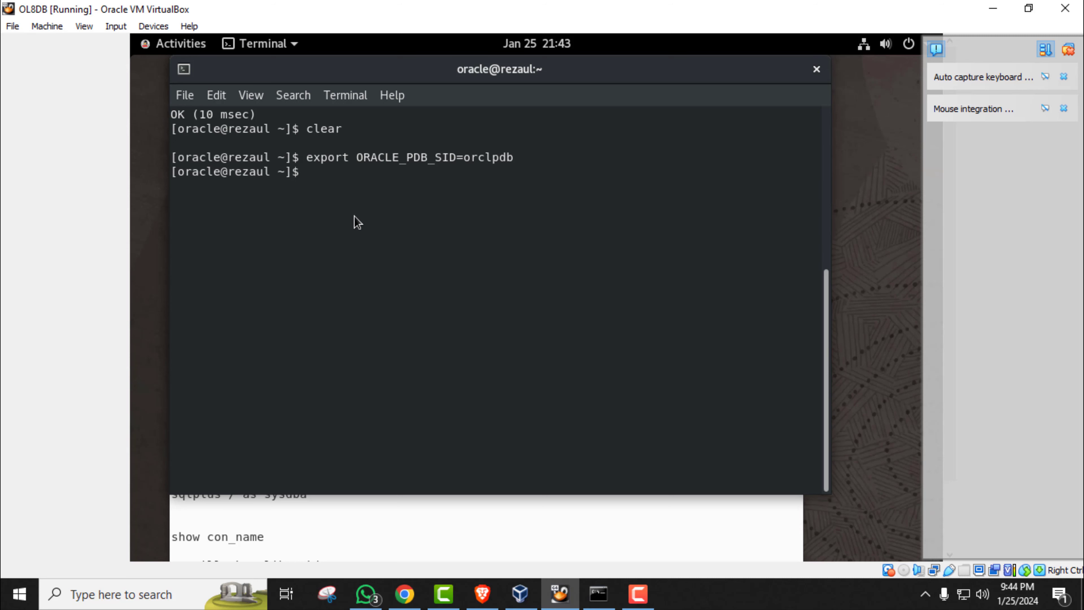
Step: Copy sqlplus / as sysdba from After Install.txt and run it in the terminal to connect to the database
left_click(329, 502)
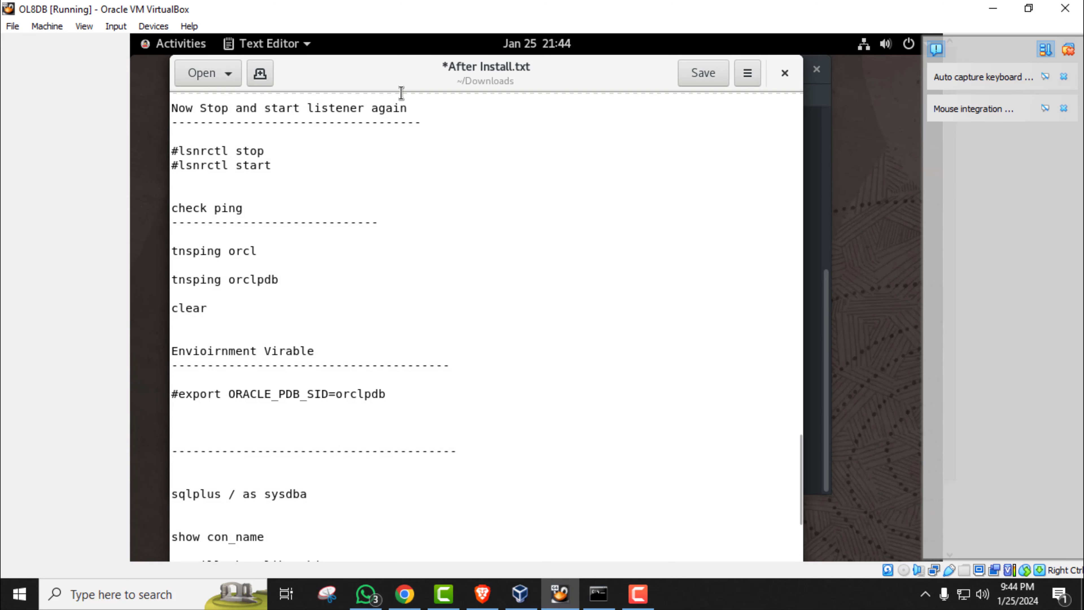
scroll(336, 356, "down", 5)
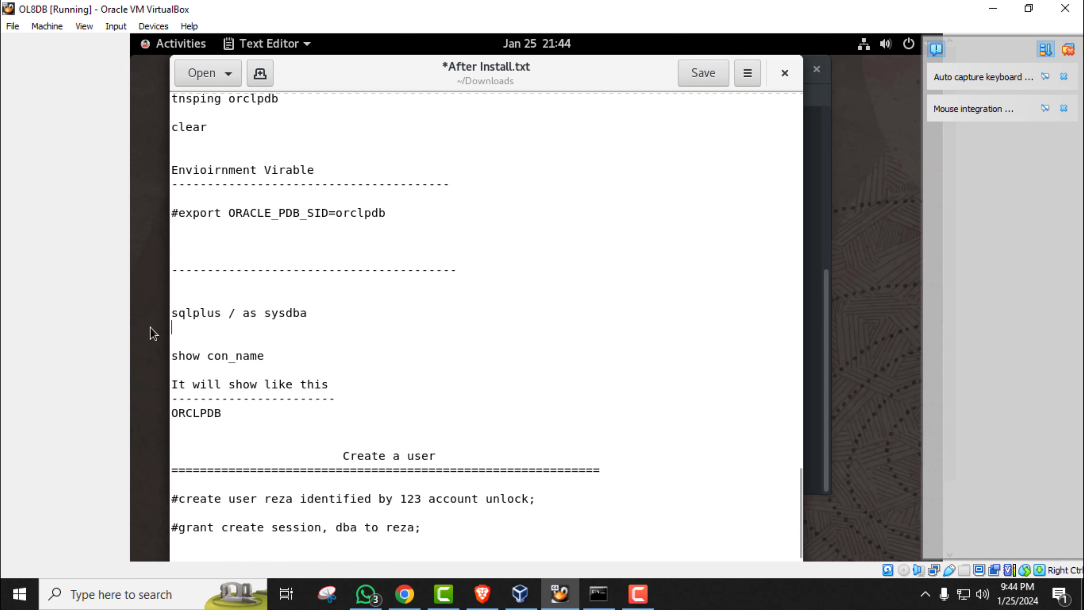
left_click_drag(171, 313, 306, 314)
right_click(306, 315)
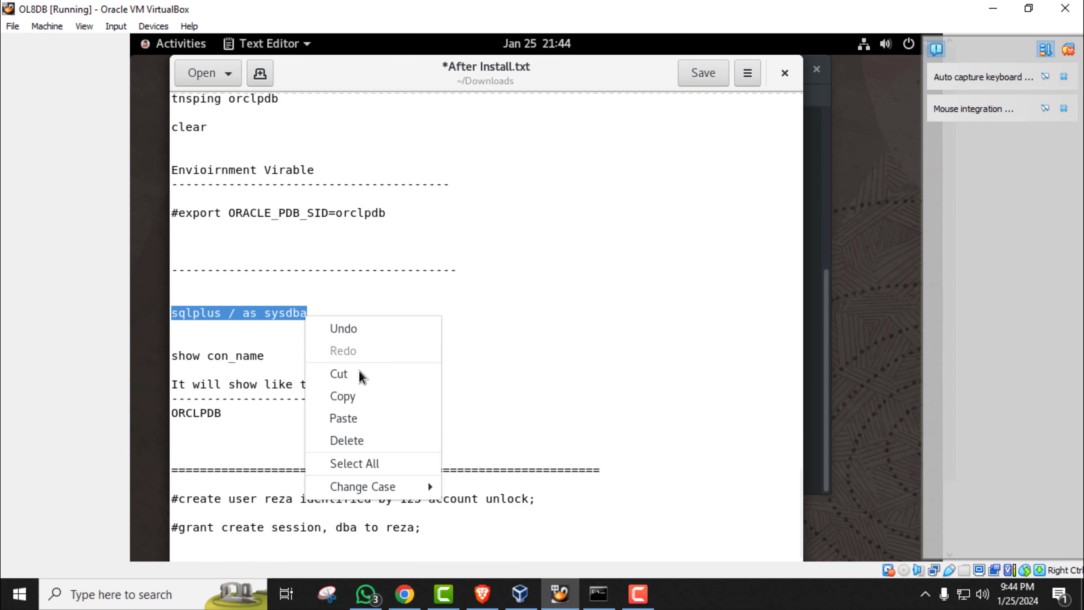
left_click(359, 397)
left_click(813, 333)
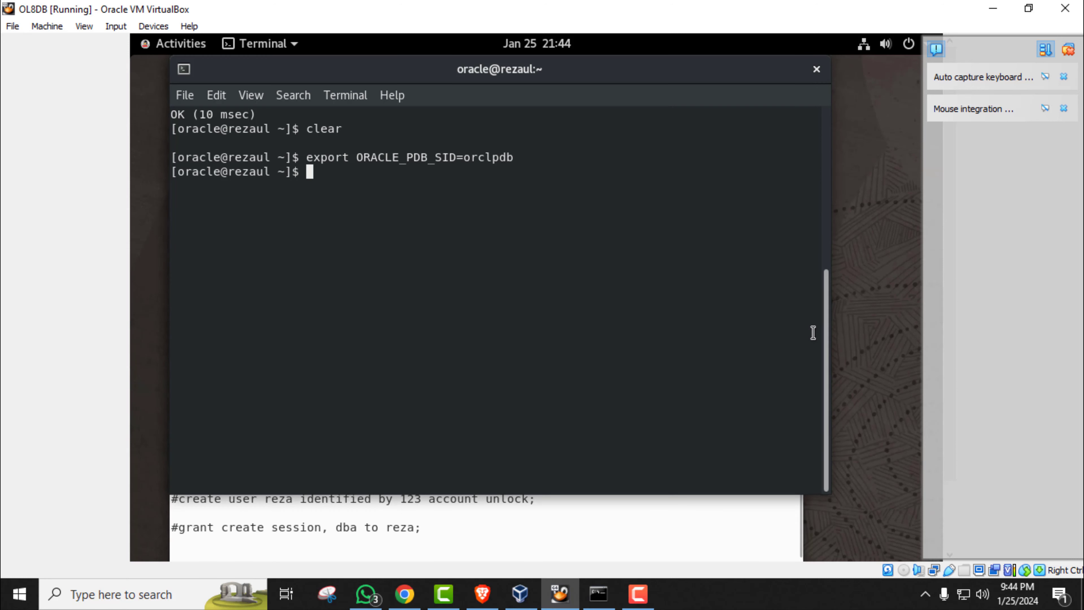
right_click(335, 181)
left_click(378, 240)
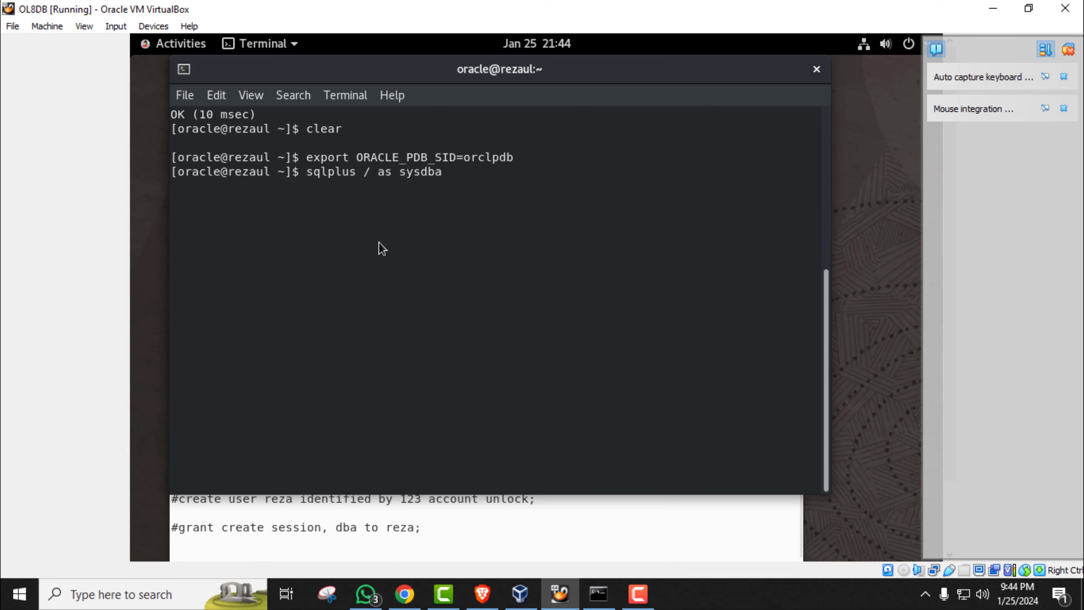
key("Return")
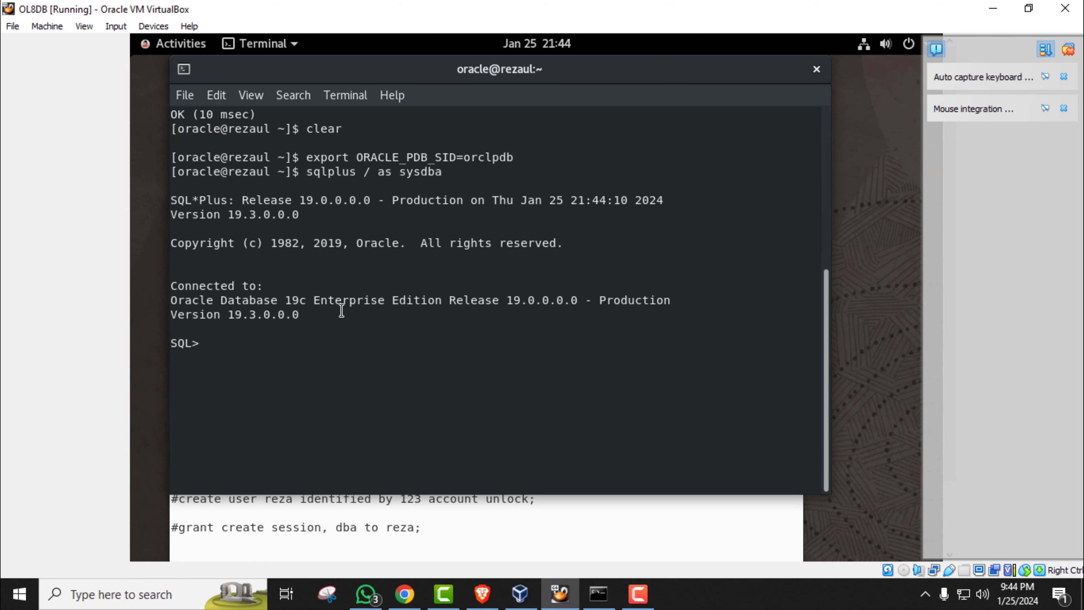
left_click(283, 508)
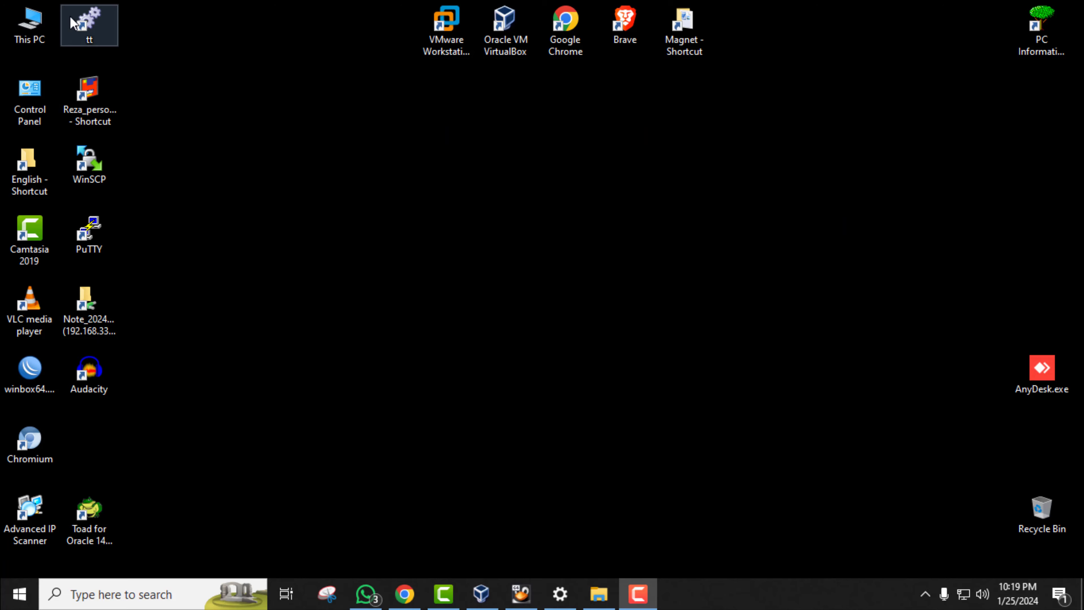
Step: Open the Magnet folder on the Others (E:) drive in Windows File Explorer and select instantclient-basic-windows.x64-19.21.0.0.0dbru.zip
double_click(30, 32)
double_click(606, 224)
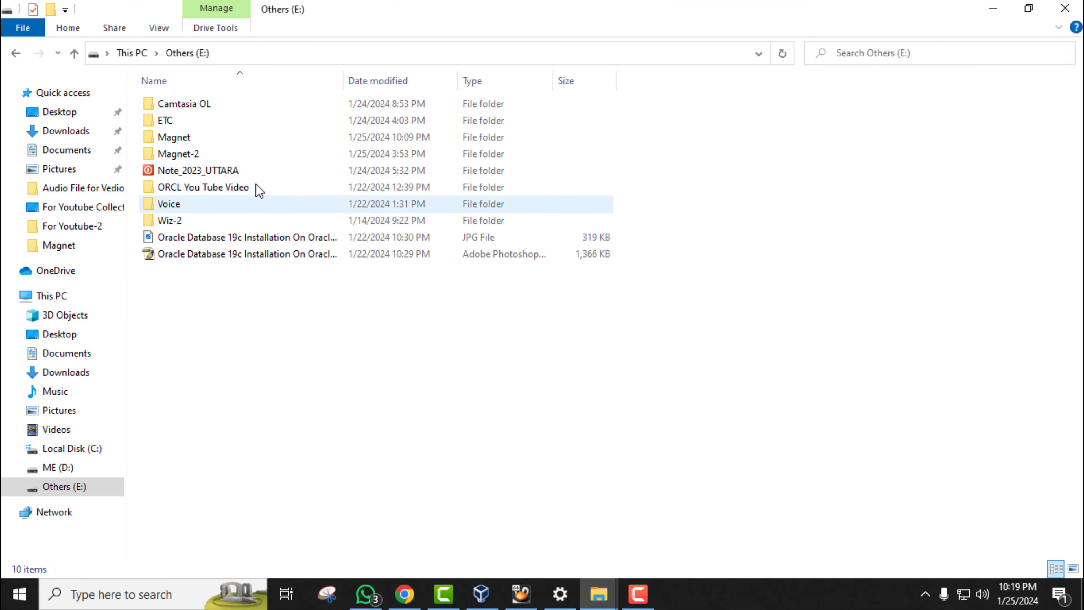
double_click(186, 137)
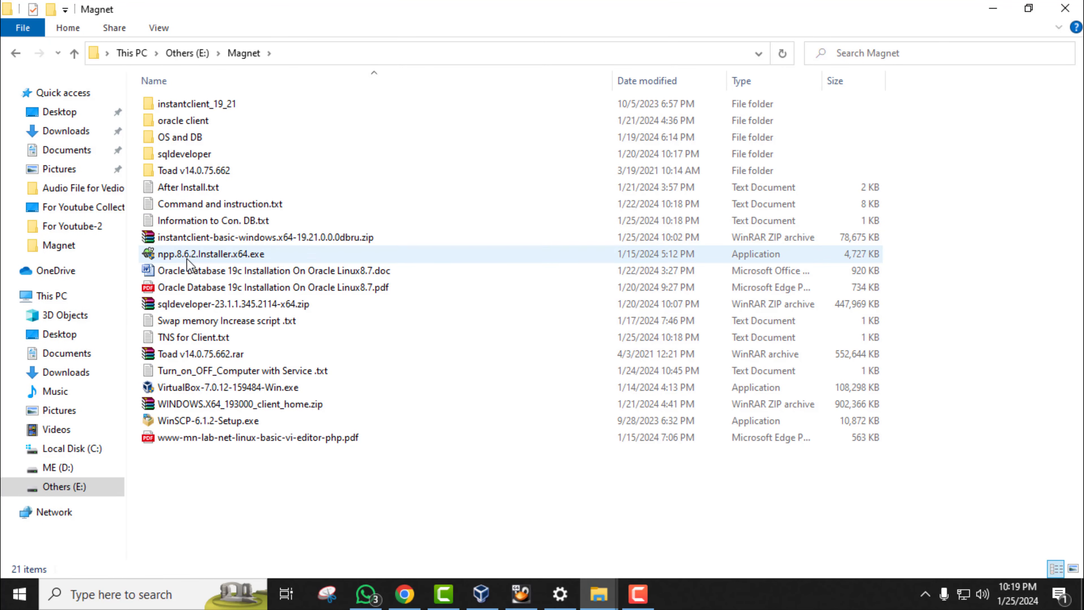
left_click(206, 240)
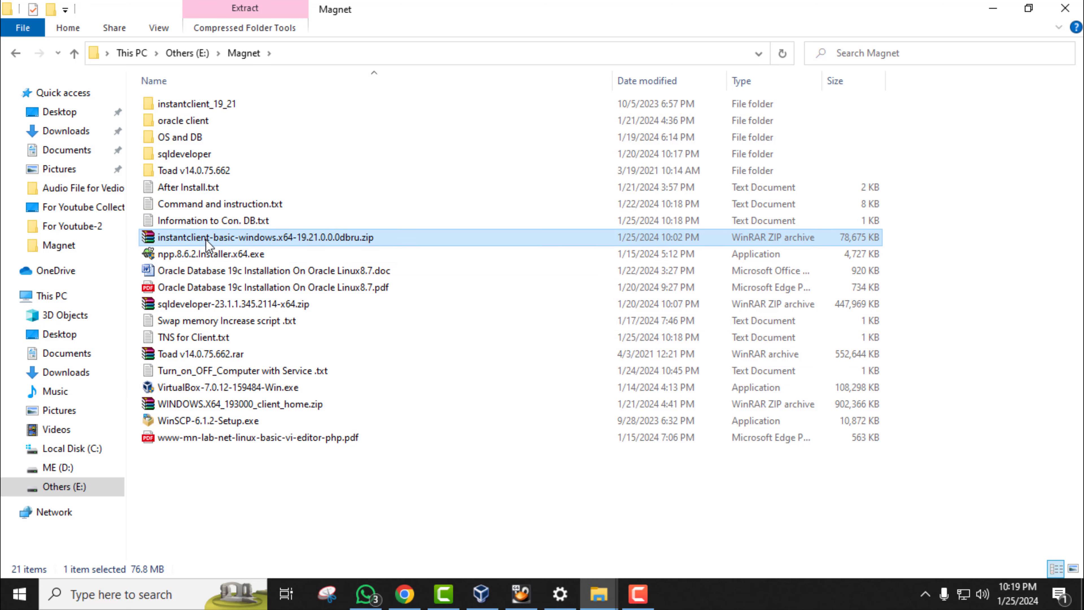
Step: Copy instantclient-basic-windows.x64-19.21.0.0.0dbru.zip from the Magnet folder to the root of Local Disk (C:), granting administrator permission
right_click(206, 240)
left_click(244, 455)
left_click(1071, 8)
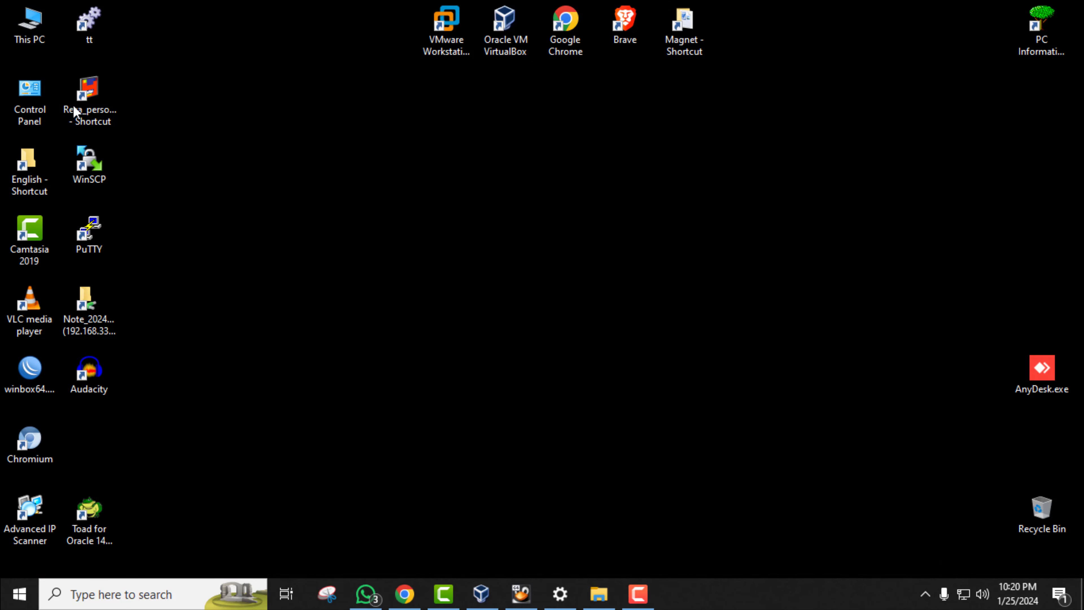
double_click(25, 38)
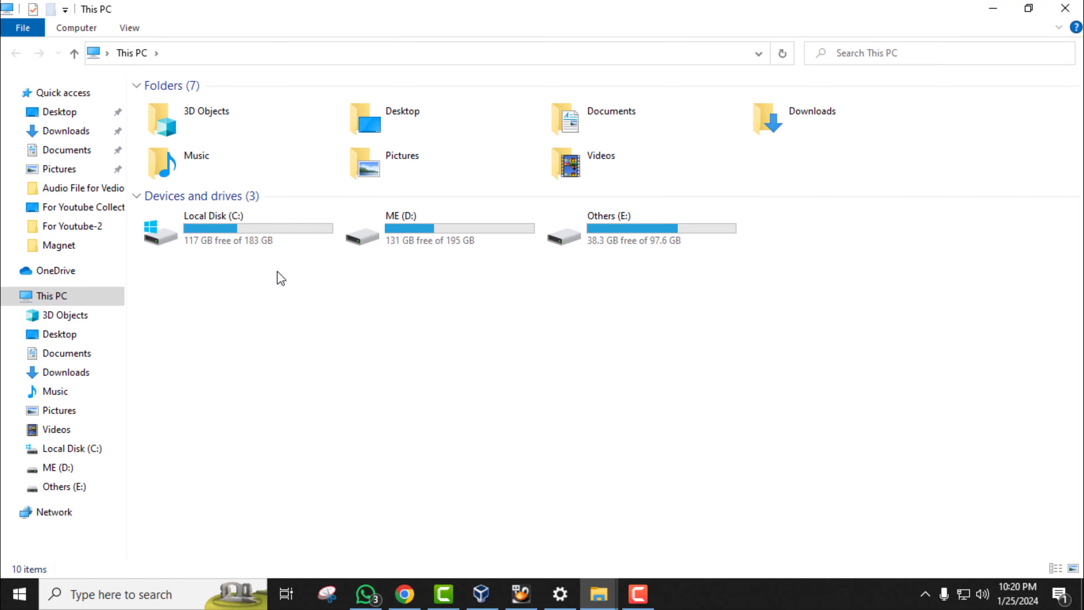
double_click(239, 230)
right_click(215, 315)
left_click(280, 402)
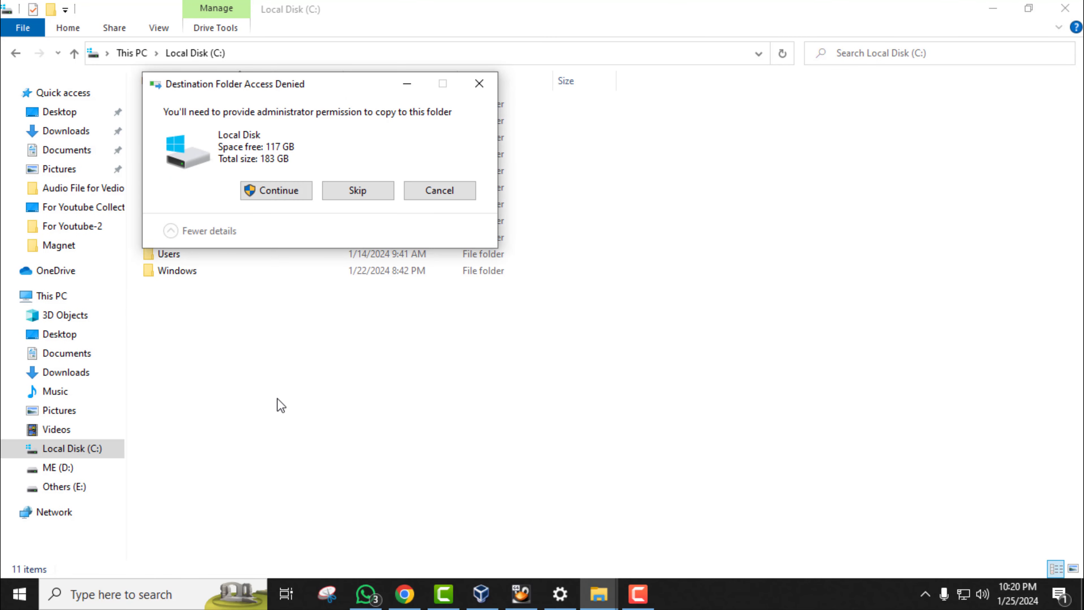
left_click(273, 192)
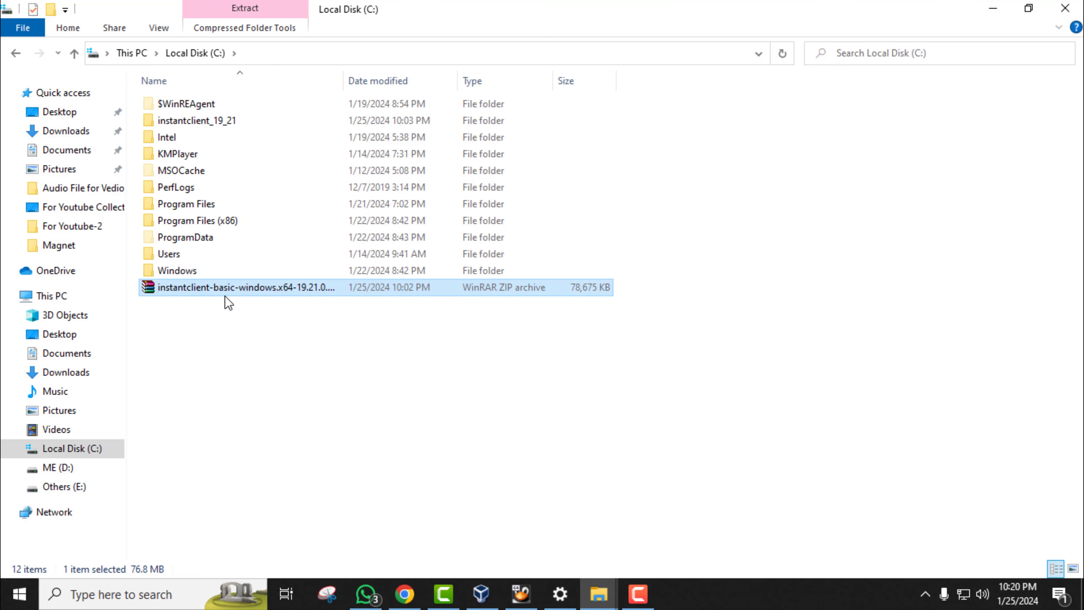
Step: Extract the Instant Client archive directly into the root of Local Disk (C:), replacing all existing files
right_click(230, 288)
left_click(247, 332)
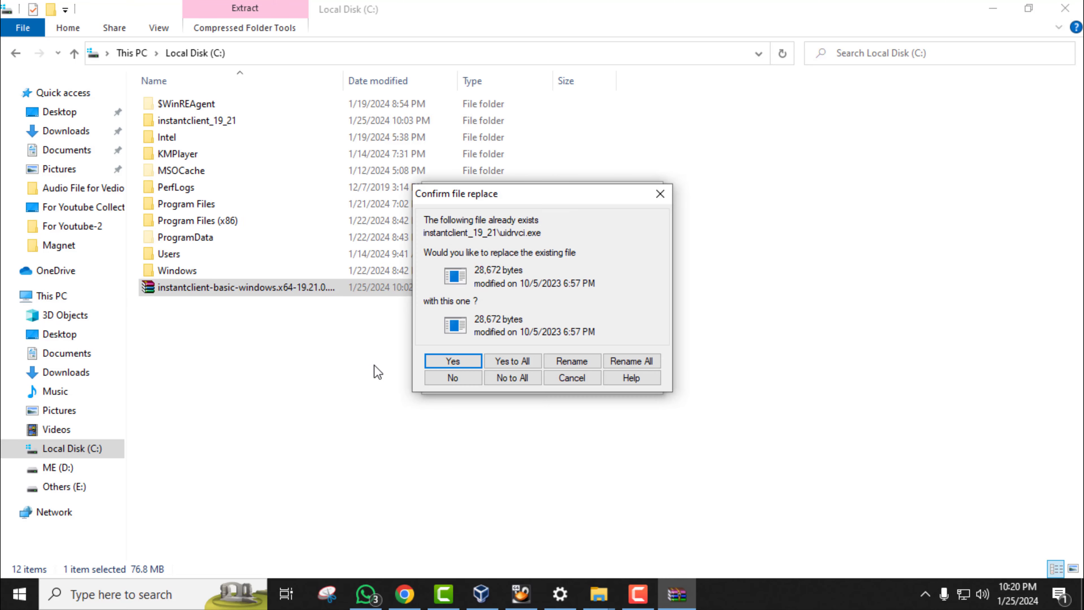
left_click(514, 362)
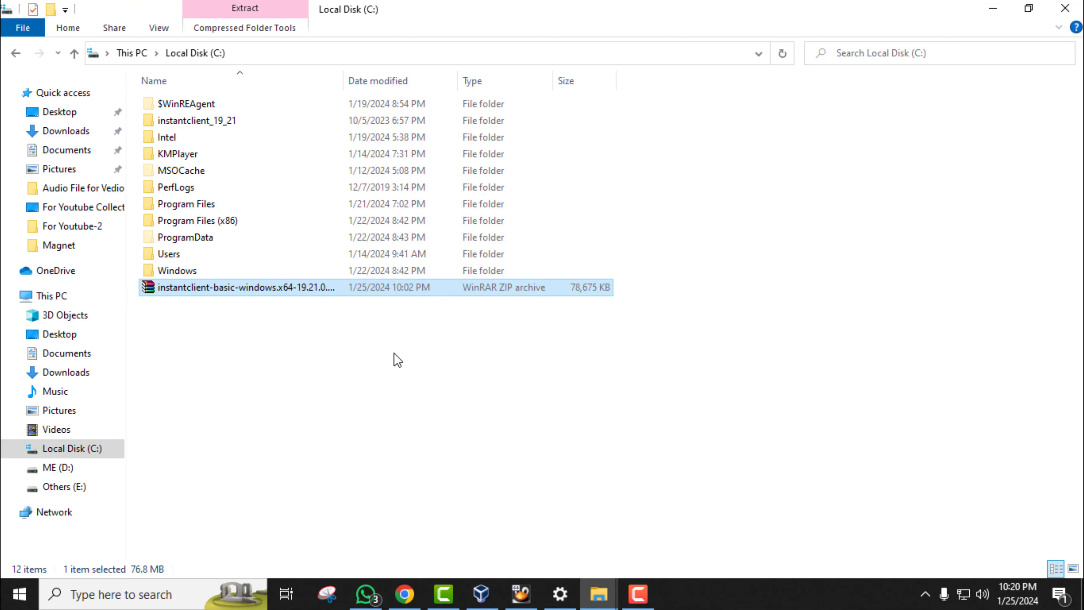
left_click(397, 360)
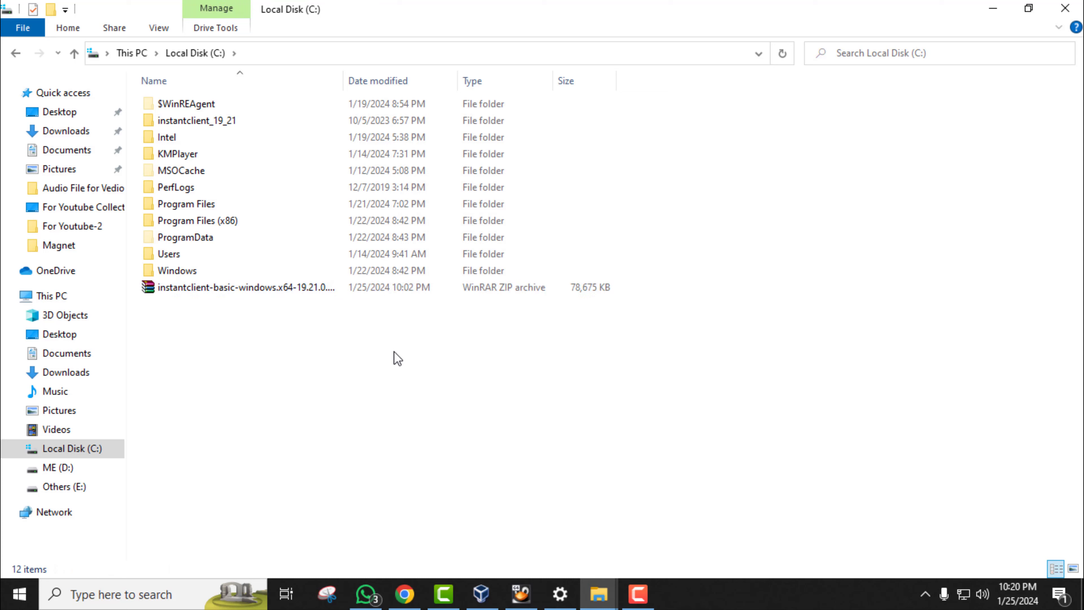
Step: Open the instantclient_19_21 folder on C:, copy its full path and minimize the File Explorer window
double_click(201, 122)
left_click(383, 55)
right_click(167, 57)
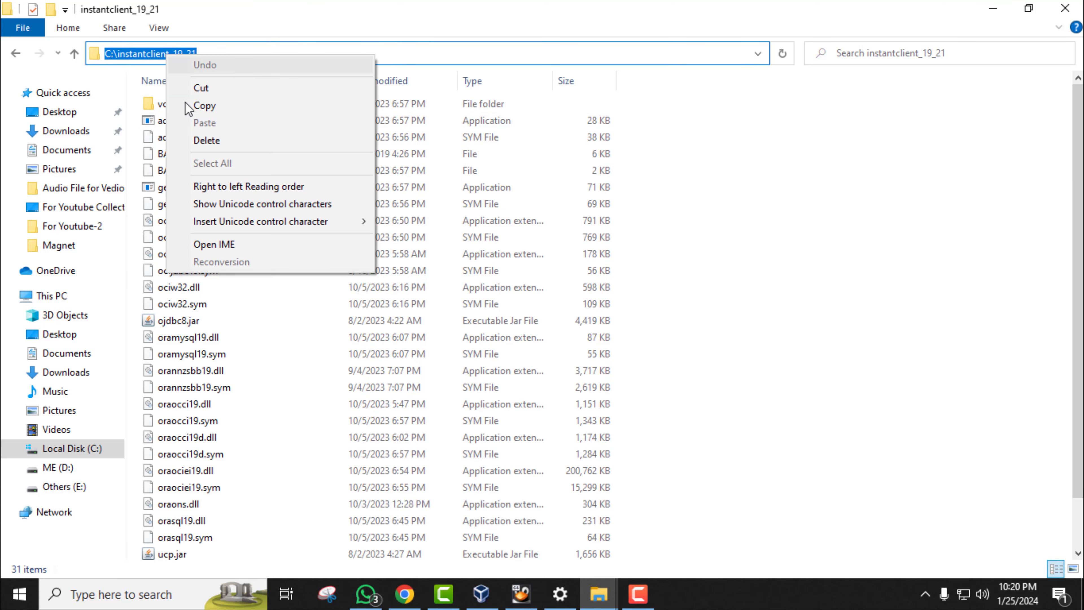
left_click(208, 107)
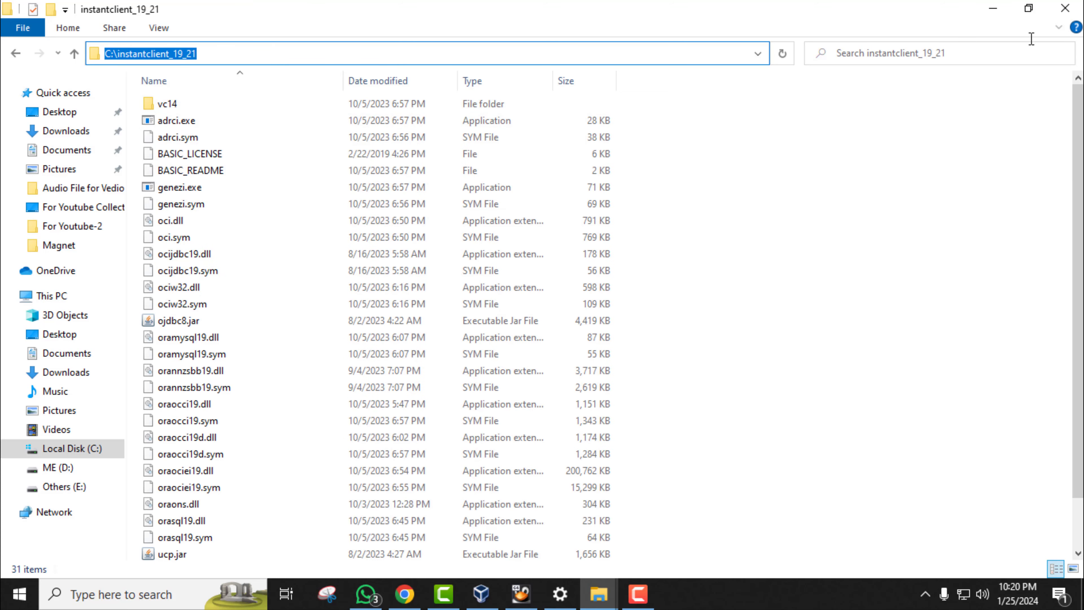
left_click(993, 10)
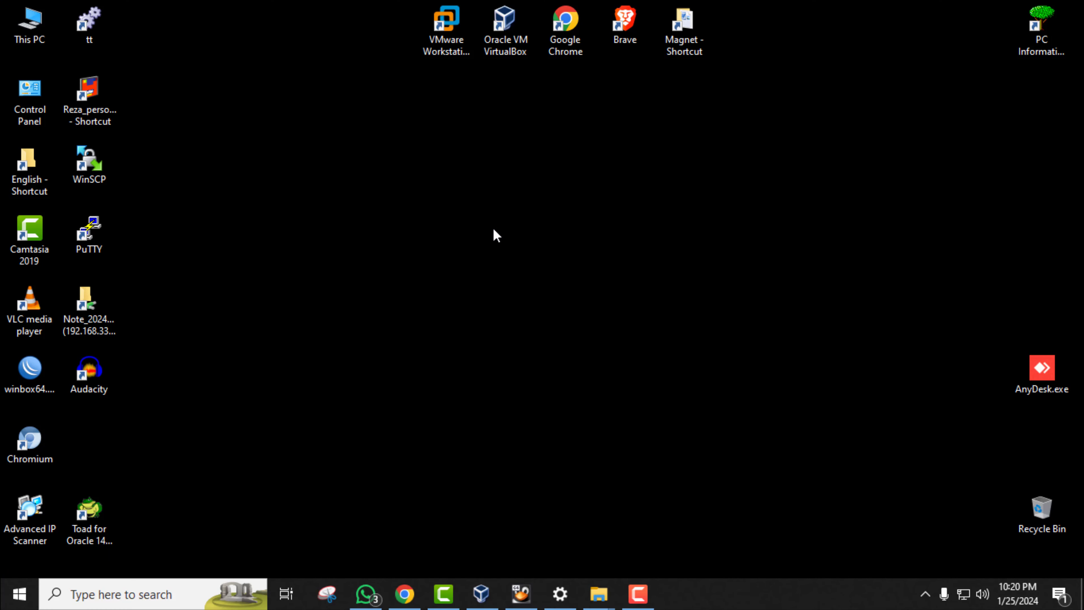
Step: Open the Windows environment variables from the advanced system settings and delete the existing TNS_ADMIN user variable
right_click(29, 38)
left_click(128, 216)
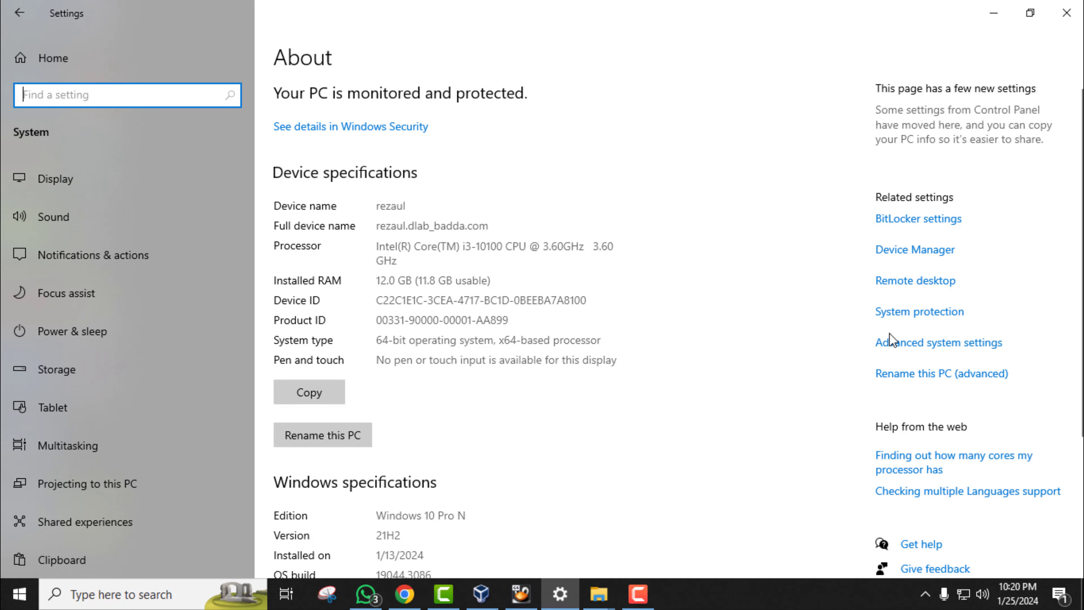
left_click(894, 341)
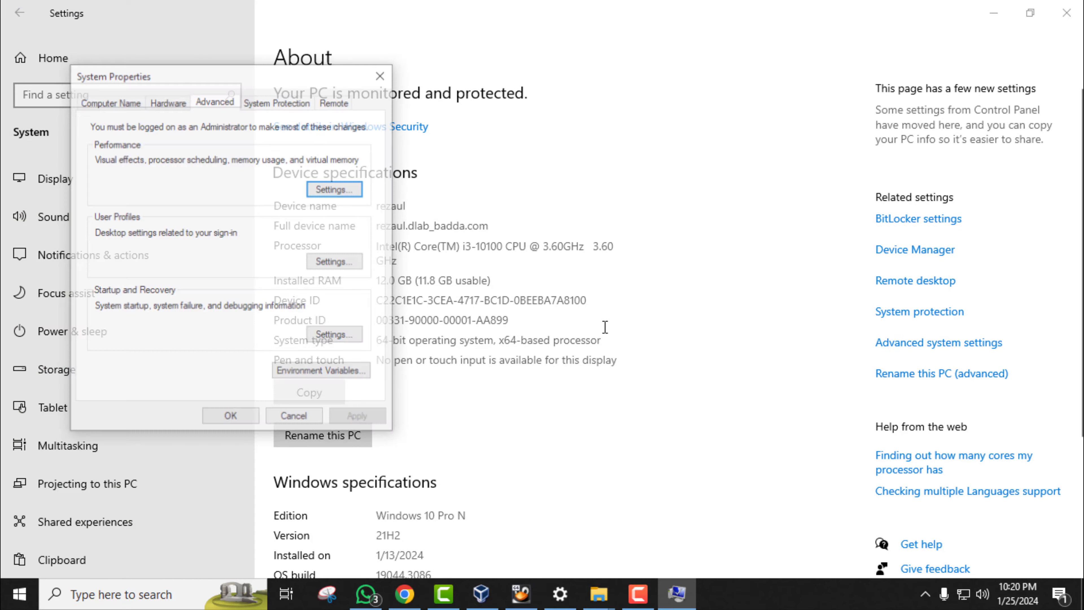
left_click(283, 374)
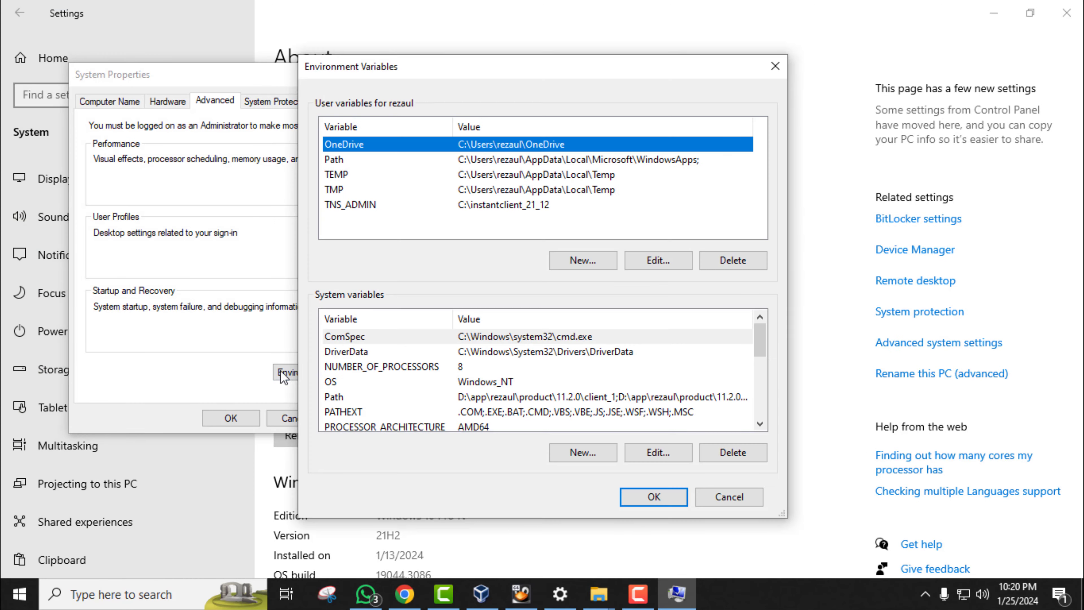
left_click(588, 264)
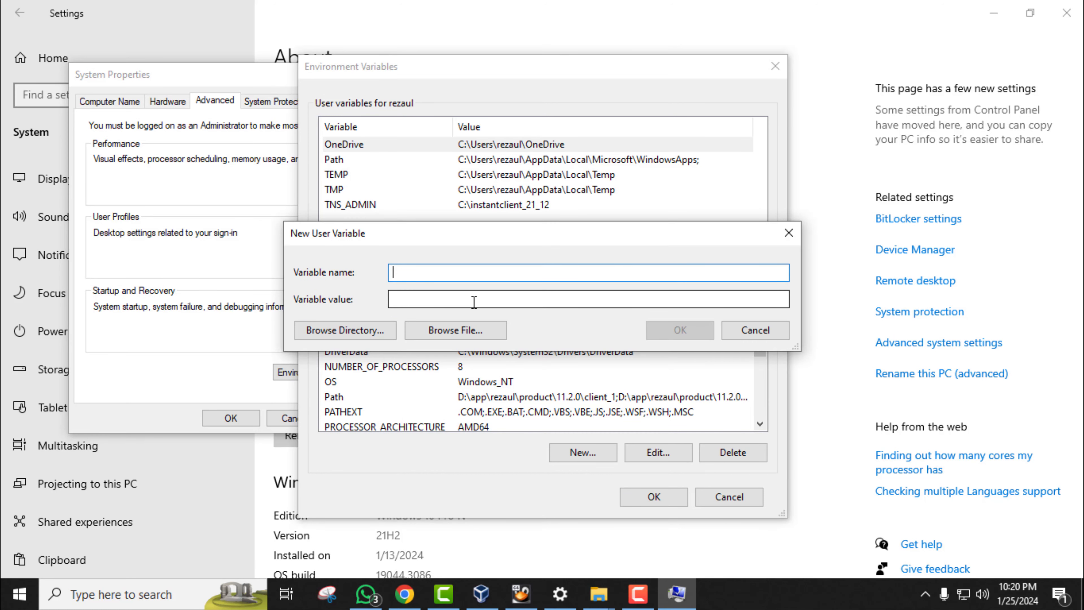
left_click(756, 332)
left_click(391, 208)
left_click(728, 263)
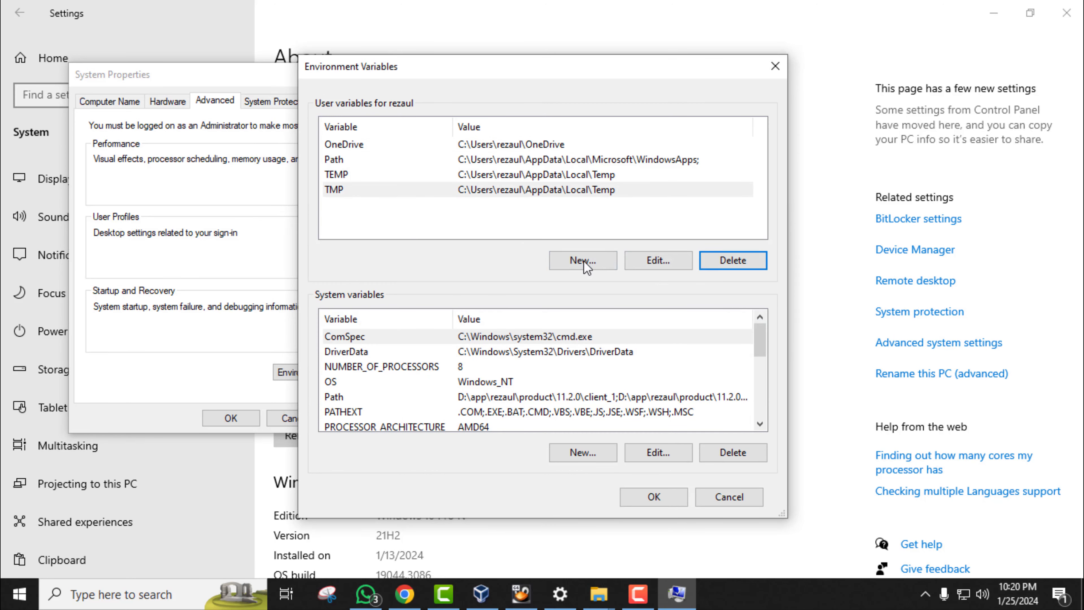
Step: Create a user variable named TNS_ADMIN with the copied path C:\instantclient_19_21 as its value
left_click(584, 263)
type("TN")
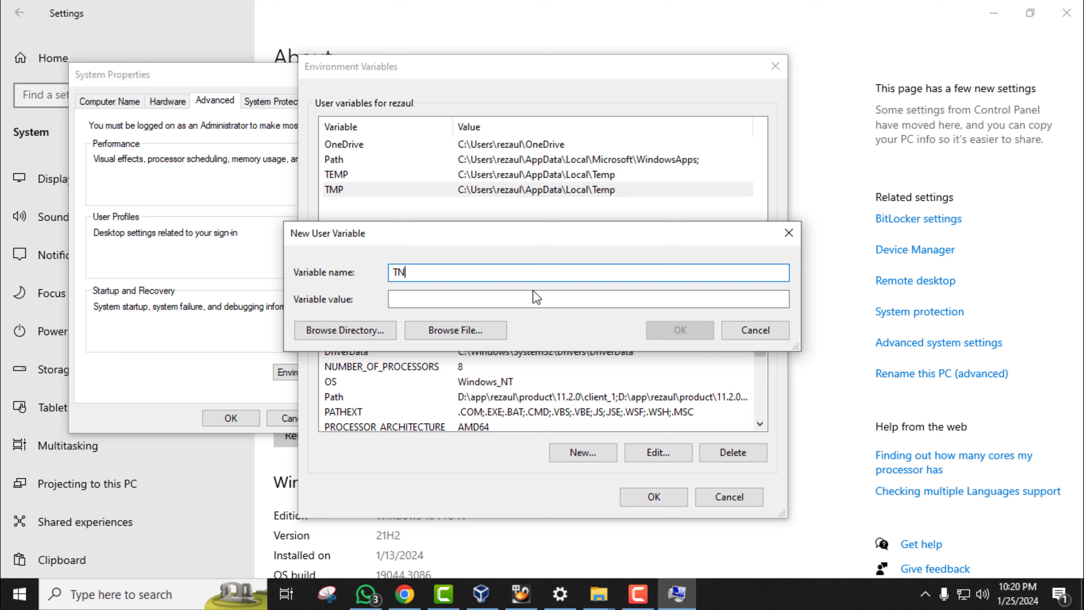
type("S_ADMIN")
left_click(479, 298)
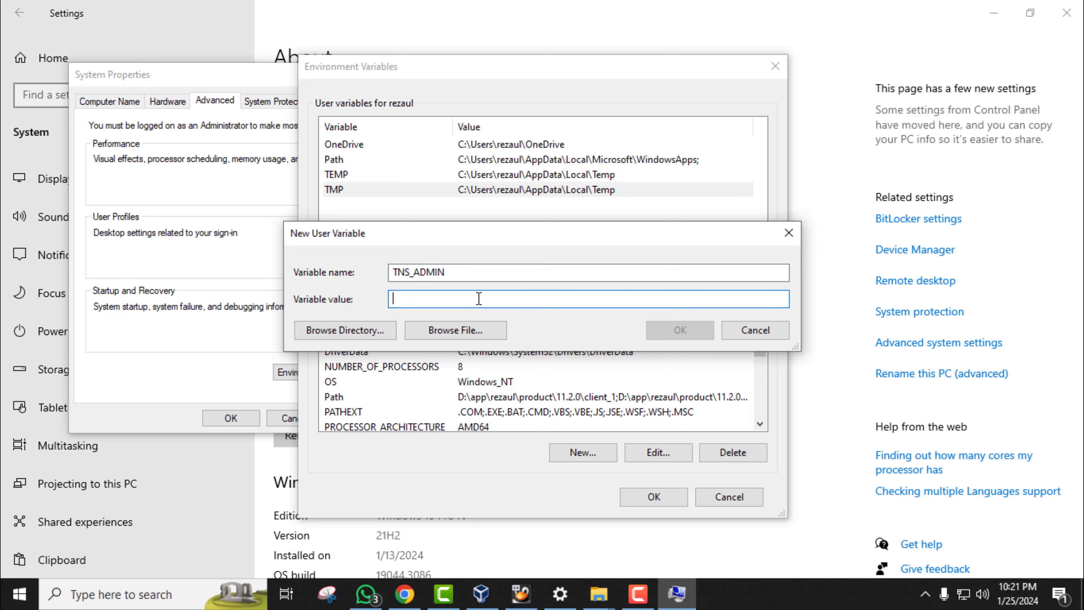
right_click(442, 296)
left_click(487, 363)
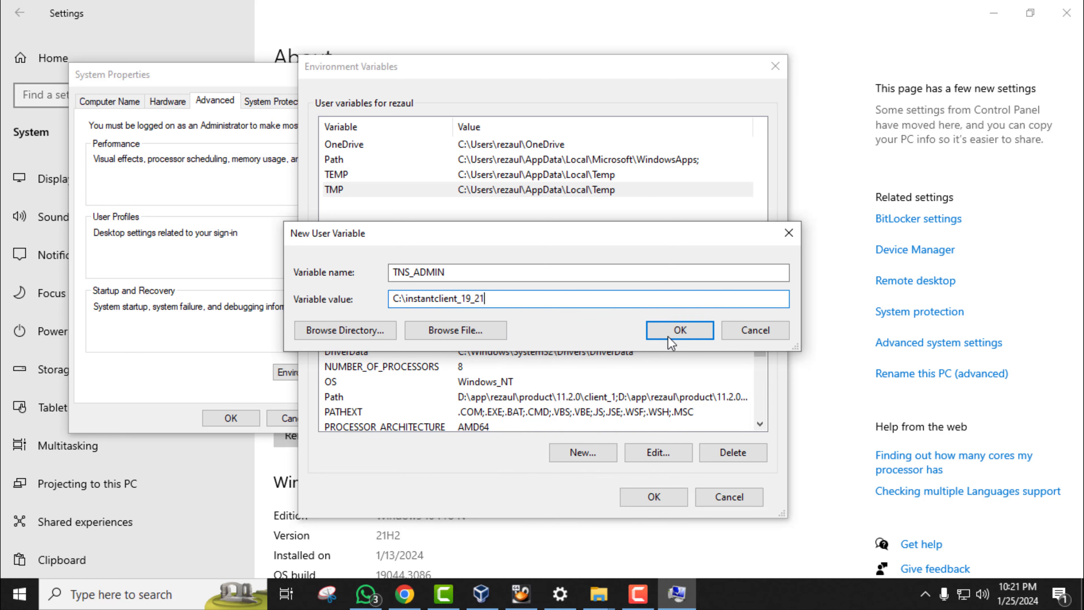
left_click(679, 331)
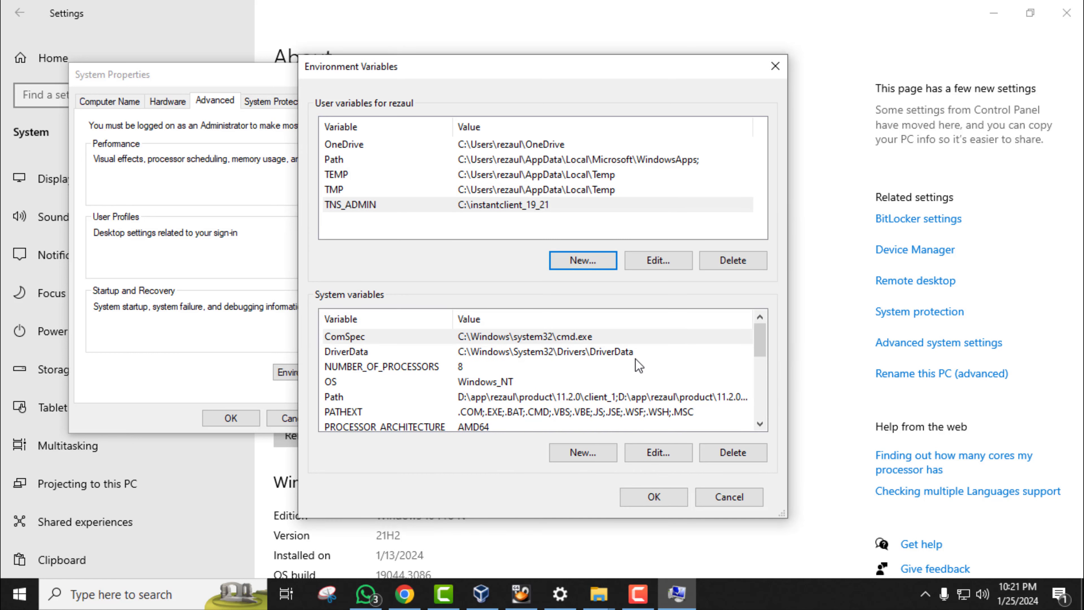
Step: Open the system Path variable for editing and delete its C:\instantclient_21_12 entry
left_click(497, 397)
scroll(508, 406, "down", 1)
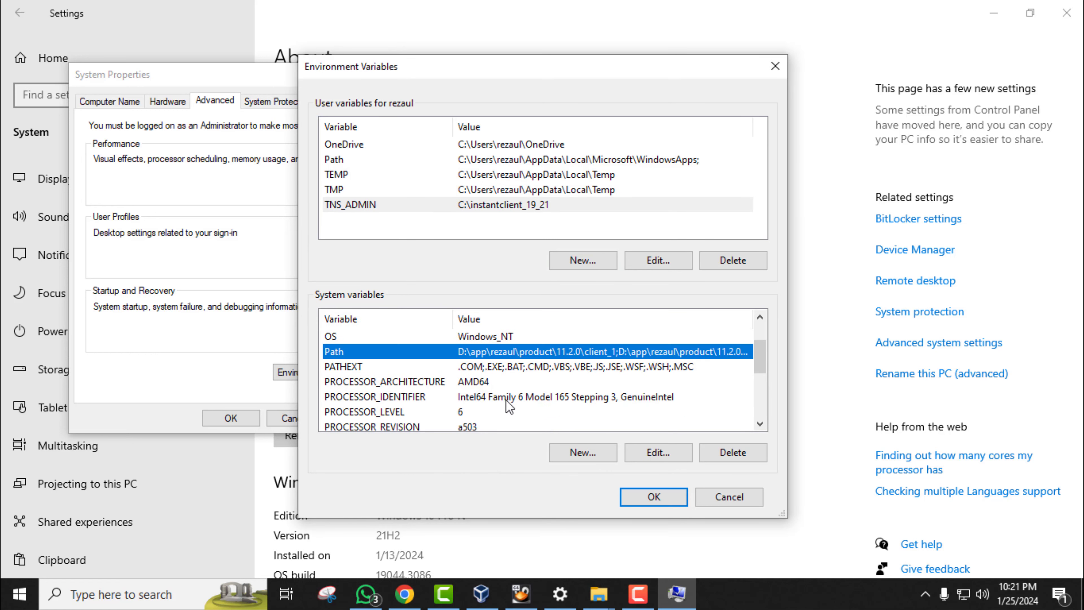
left_click(640, 456)
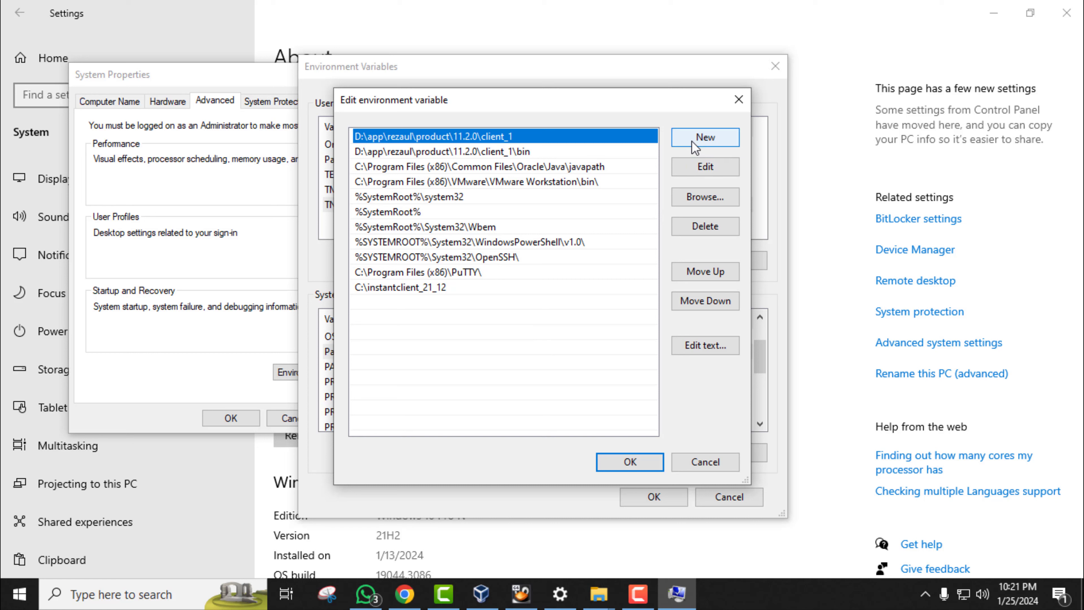
left_click(459, 288)
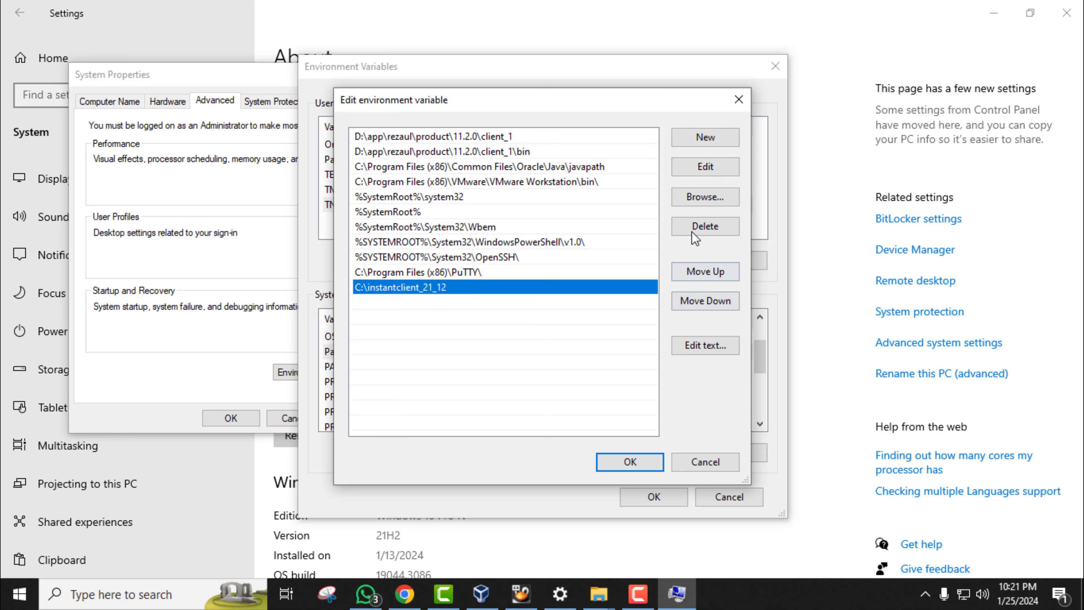
left_click(705, 225)
Step: Add C:\instantclient_19_21 as a new entry in the system Path variable, save the changes and close the system settings
left_click(702, 137)
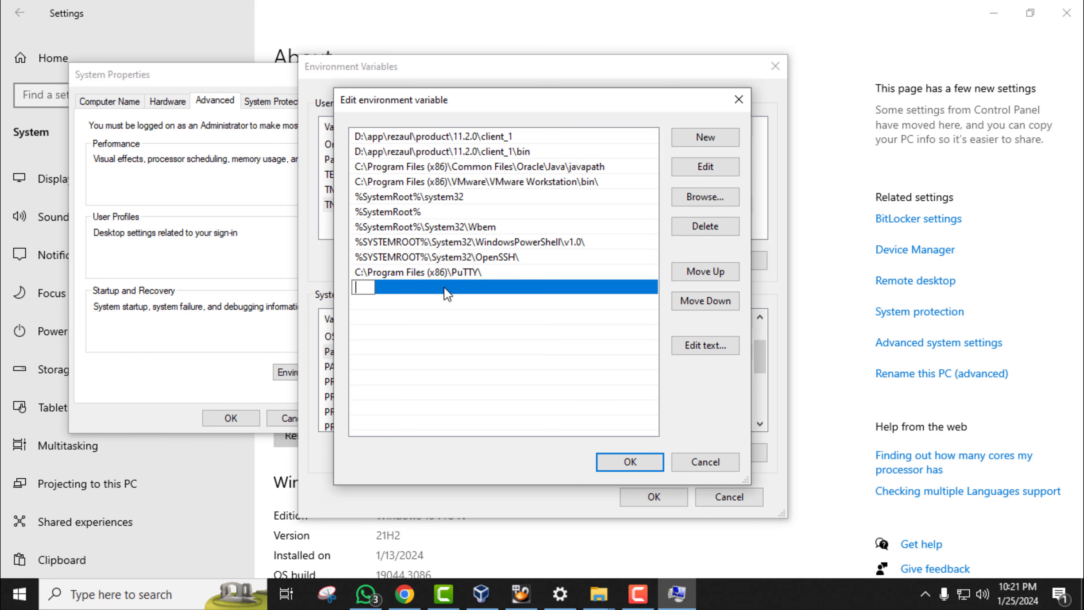
type("C:\\instantclient_19_21")
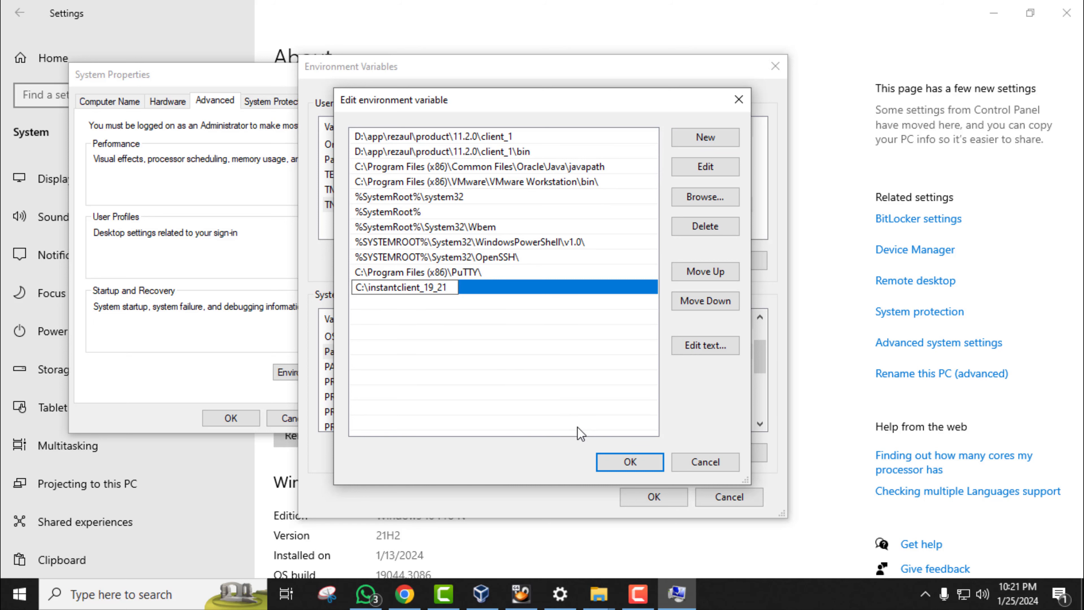
left_click(630, 462)
left_click(654, 496)
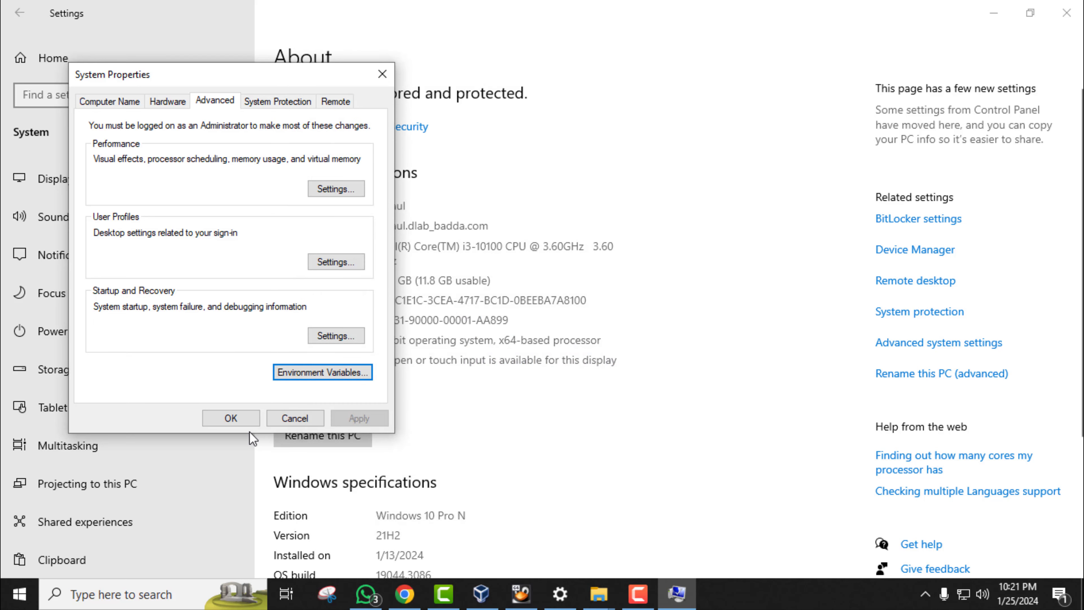
left_click(230, 417)
left_click(1067, 13)
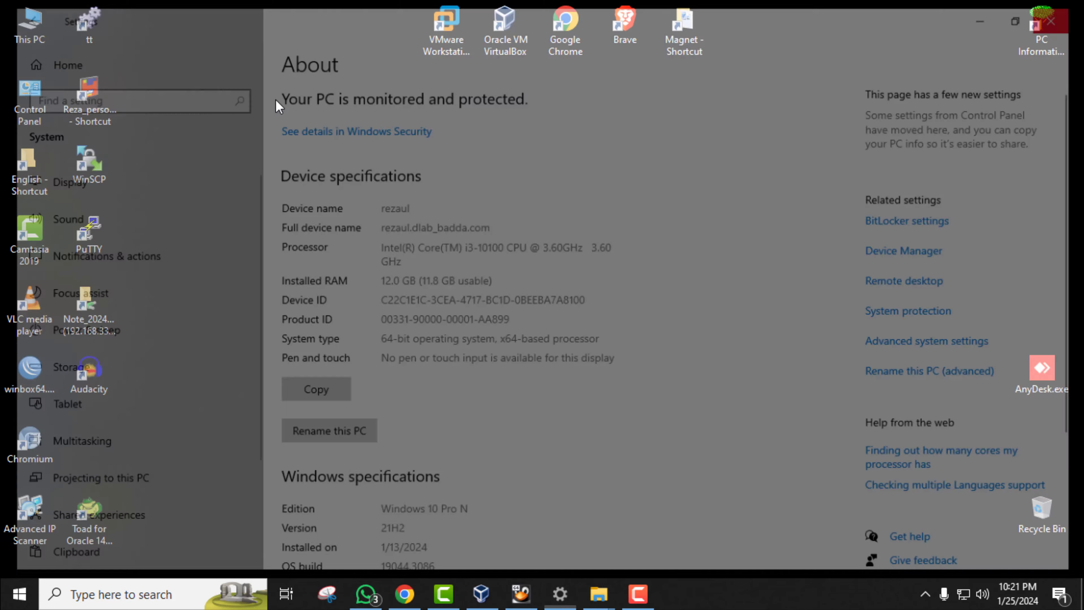
Step: Open the instantclient_19_21 folder on Local Disk (C:) and create a new text document in it
double_click(34, 36)
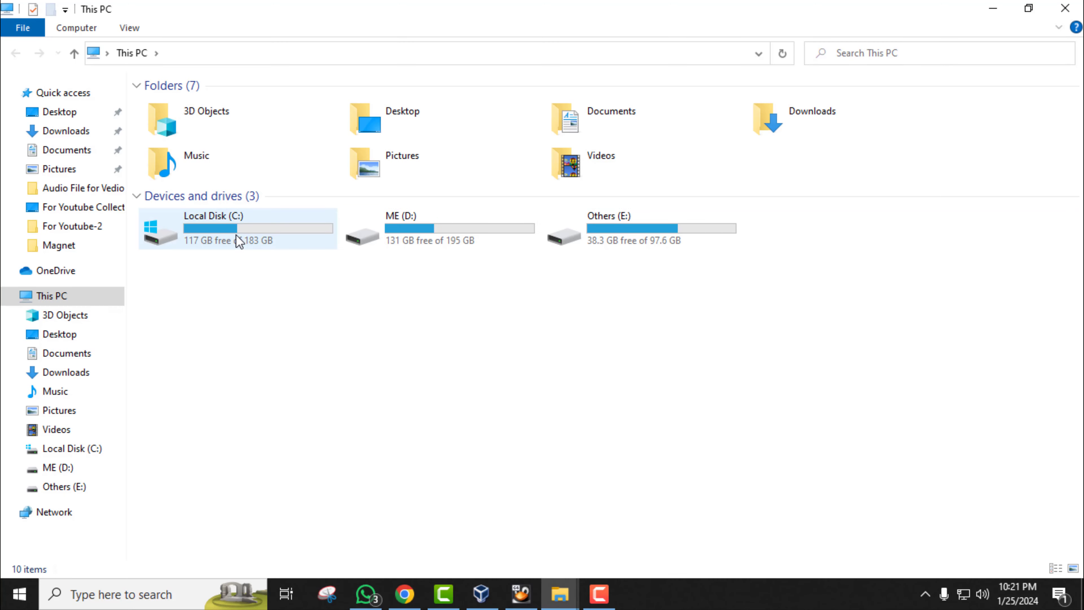
double_click(239, 242)
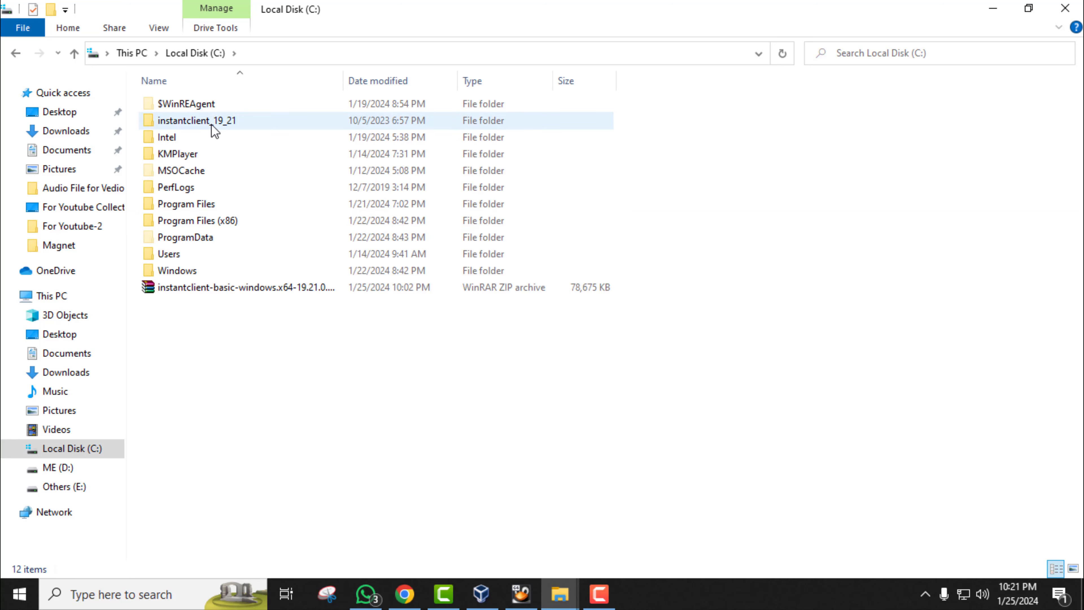
double_click(211, 122)
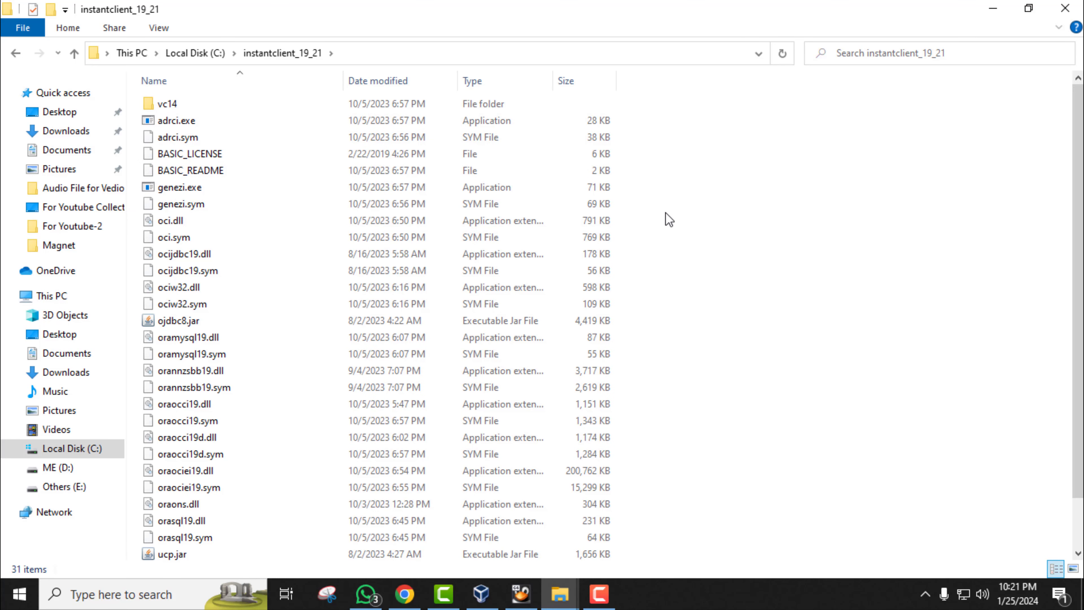
right_click(683, 193)
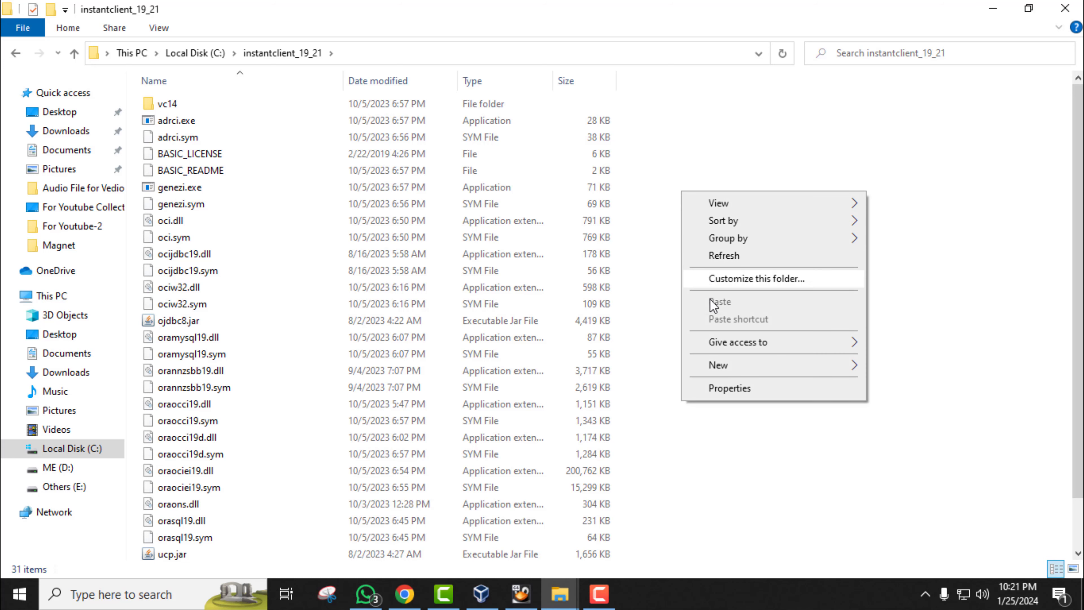
mouse_move(702, 368)
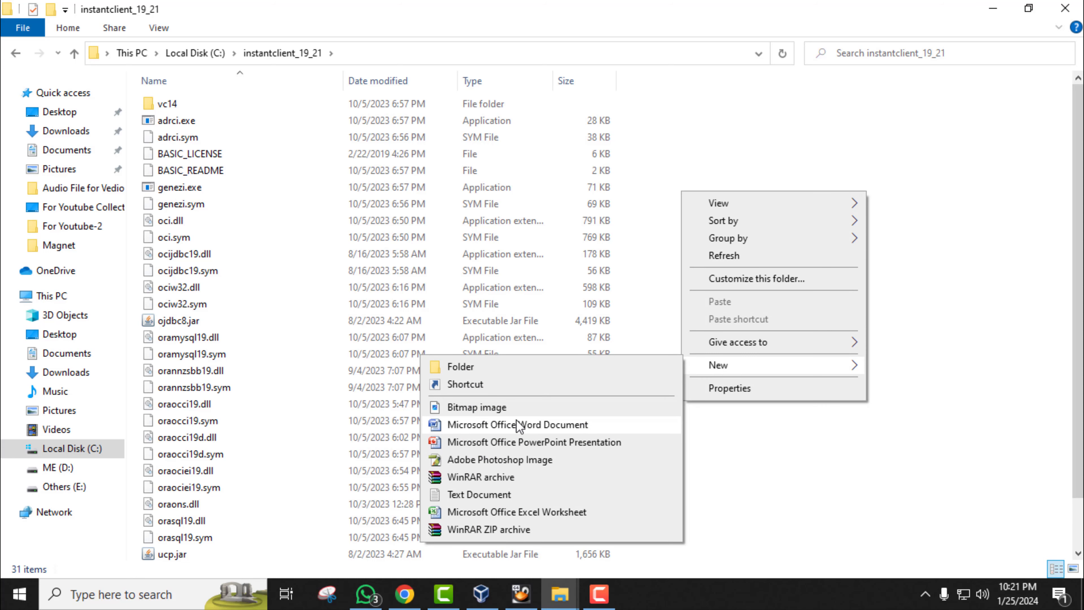
left_click(476, 495)
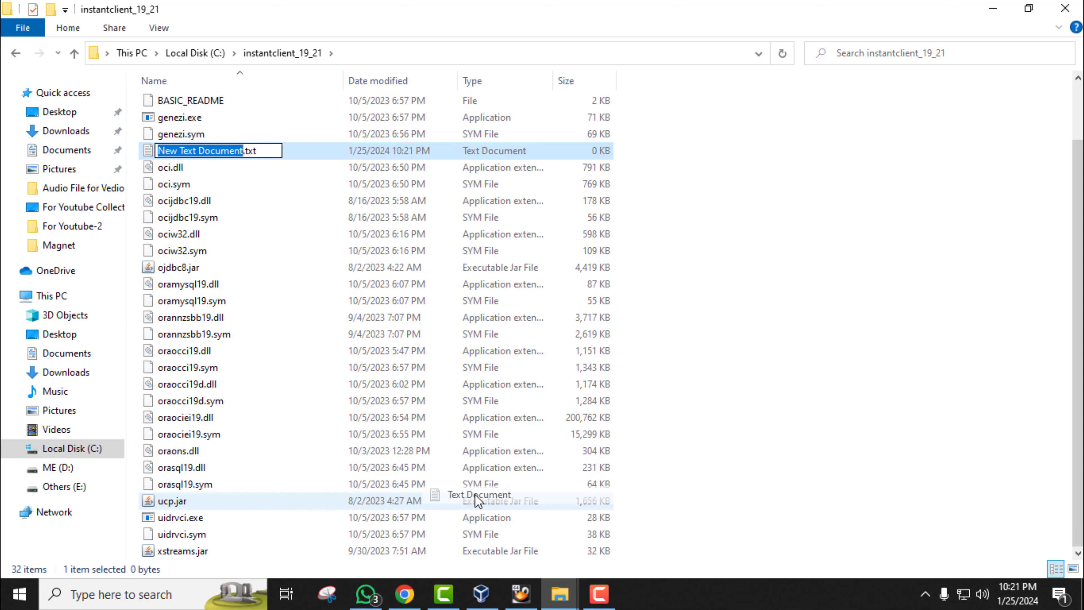
Step: Name the new text document TNSNAMES.ORA, replacing the .txt extension and accepting the extension change
type("TNSNAMES")
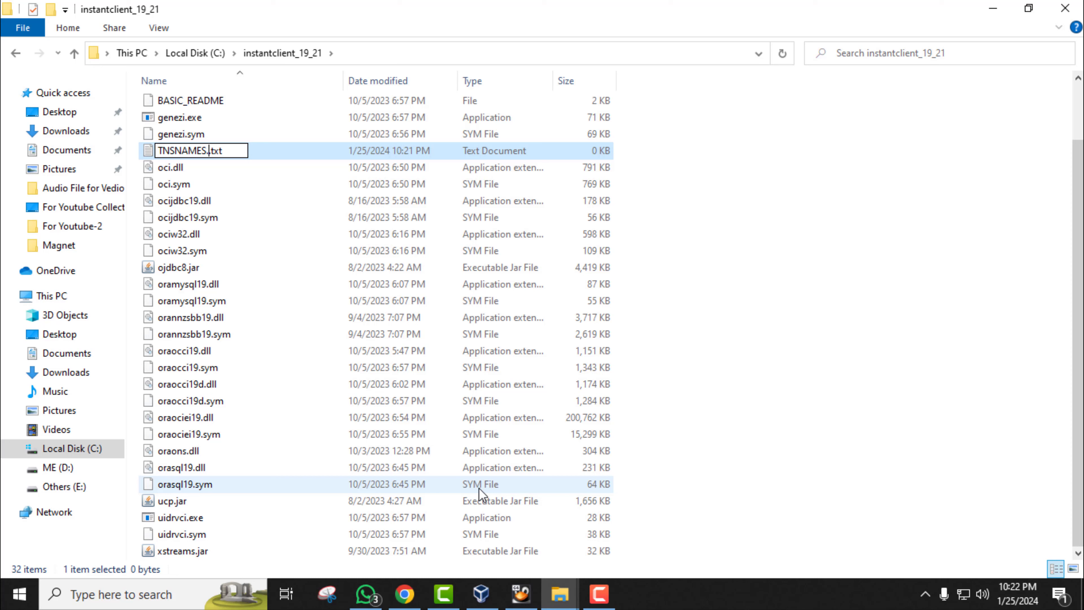
type(".ORA")
key("Delete")
key("Delete")
key("Delete")
left_click(852, 346)
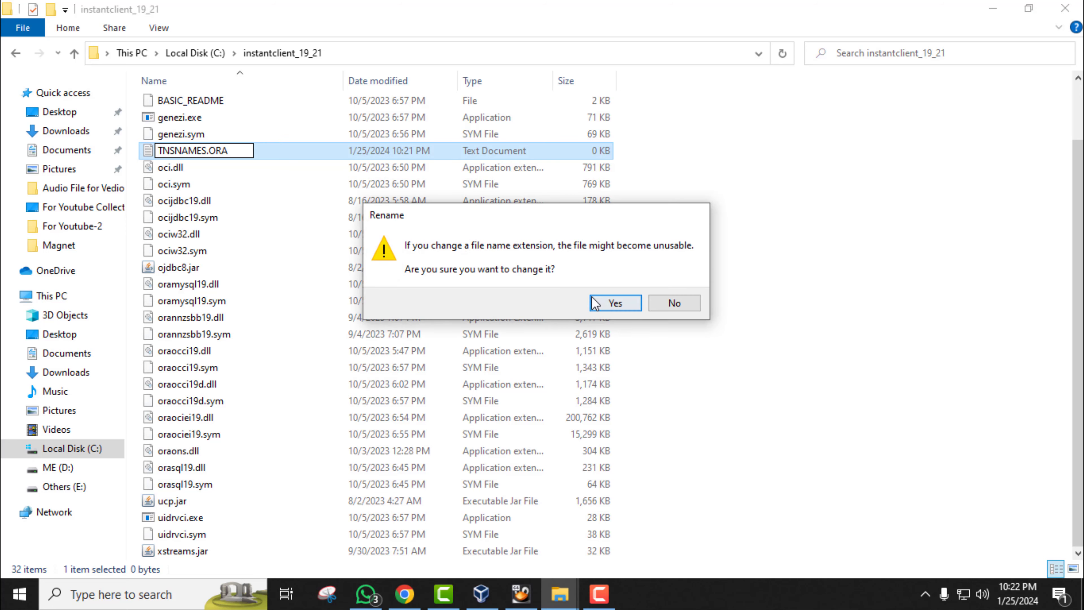
left_click(608, 304)
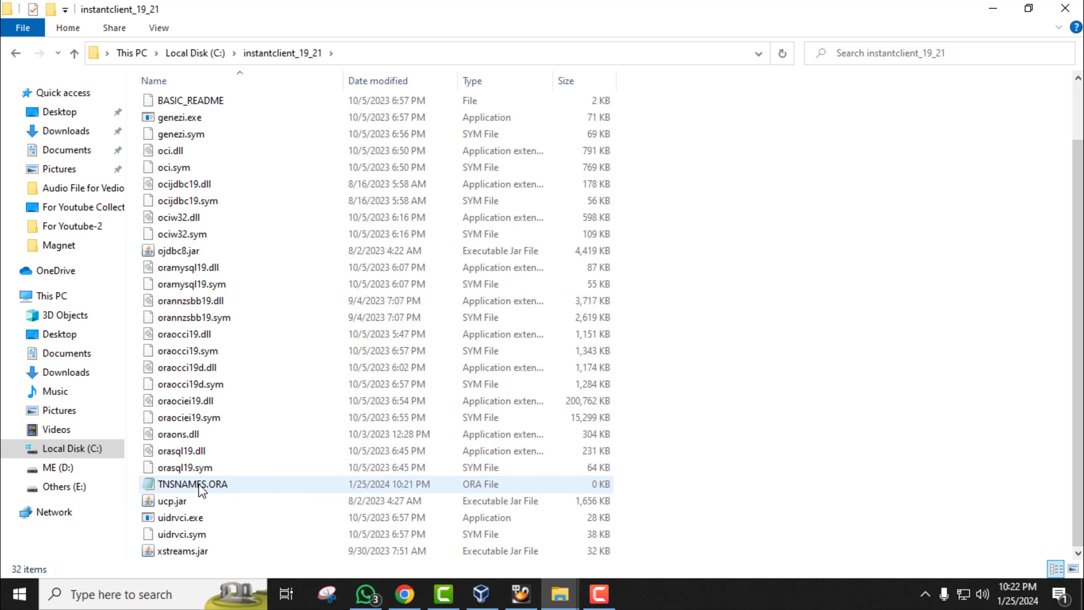
Step: Open the empty TNSNAMES.ORA in Notepad, and copy the entire orcl entry from TNS for Client.txt in the Magnet folder
double_click(201, 491)
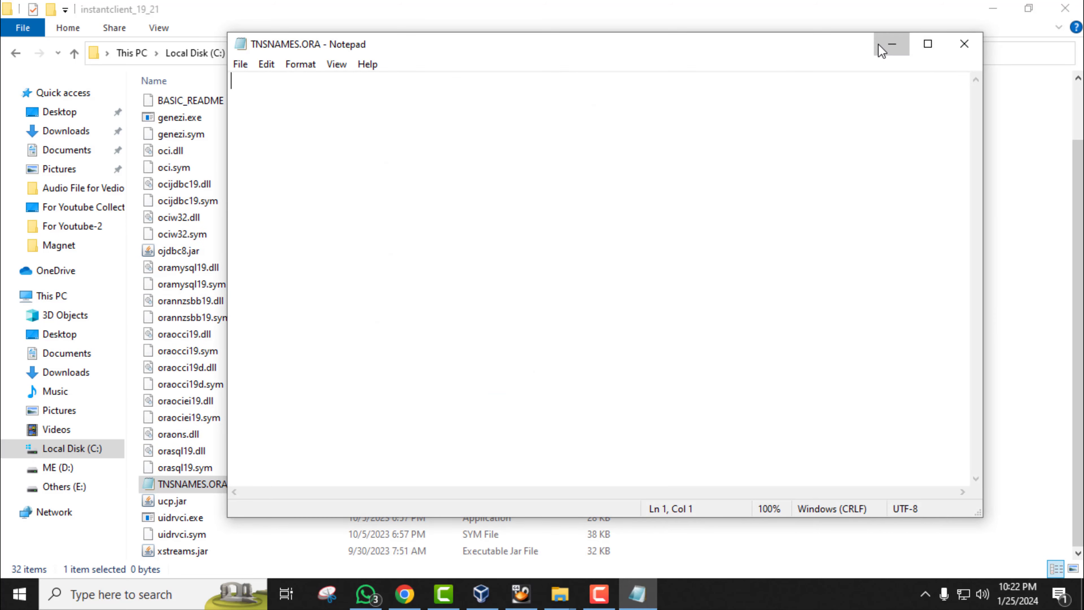
left_click(881, 50)
left_click(993, 8)
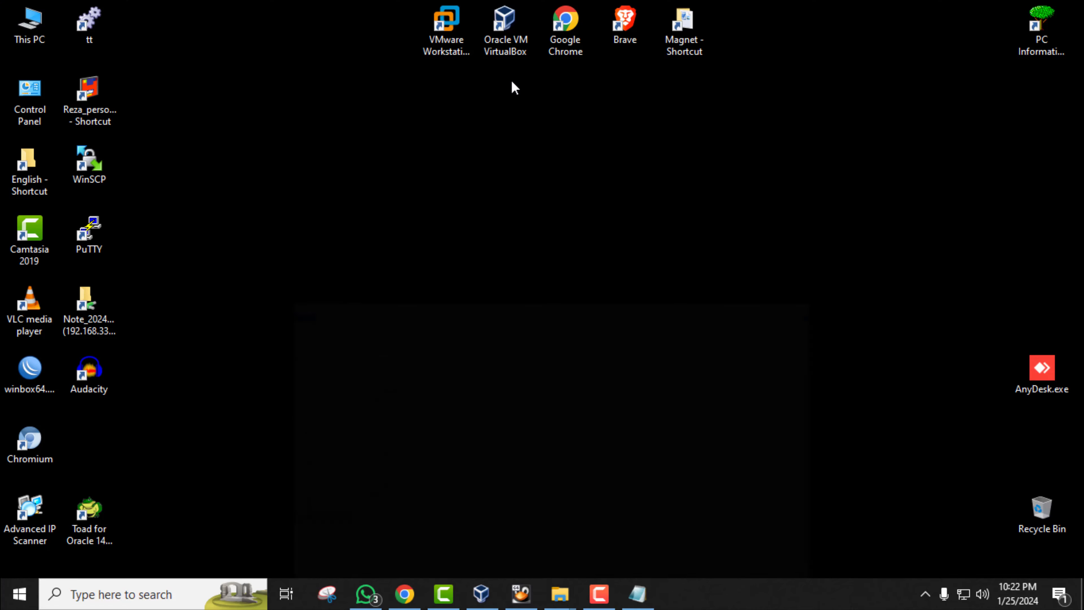
double_click(666, 43)
double_click(184, 336)
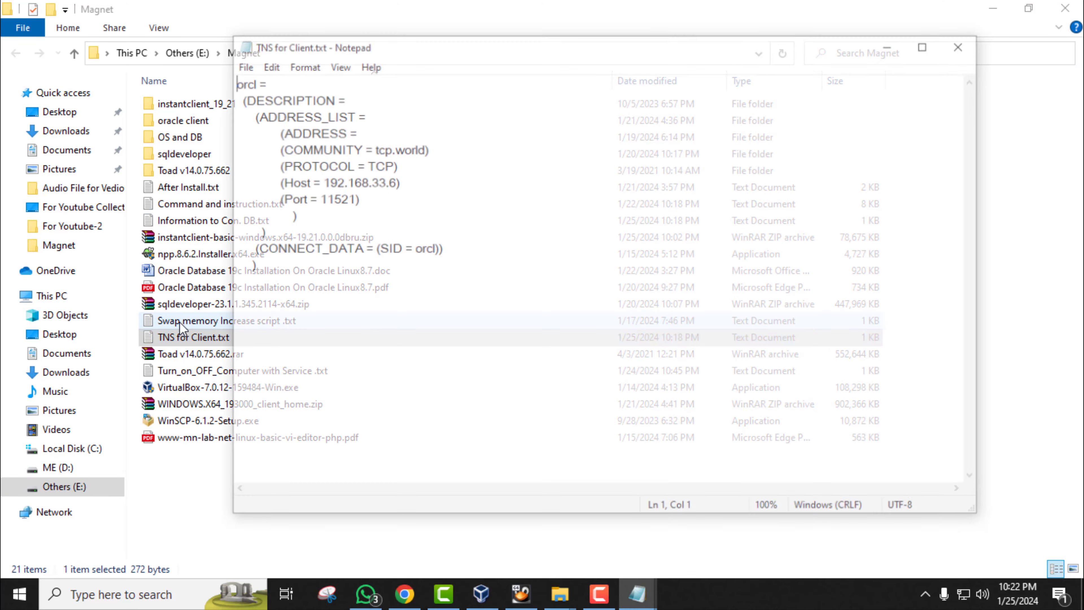
left_click_drag(288, 266, 232, 81)
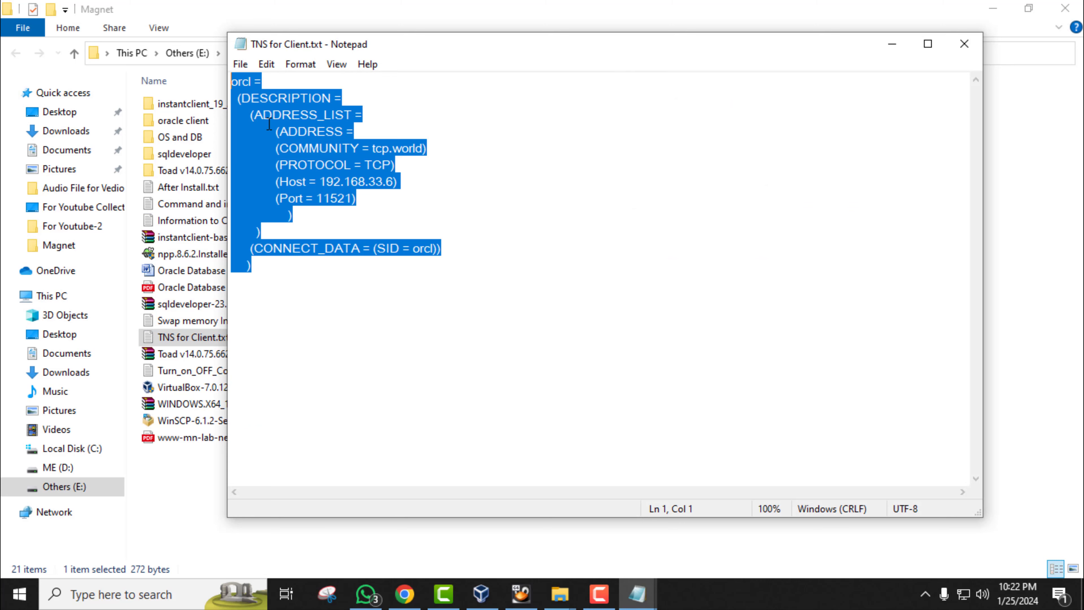
right_click(268, 124)
left_click(312, 175)
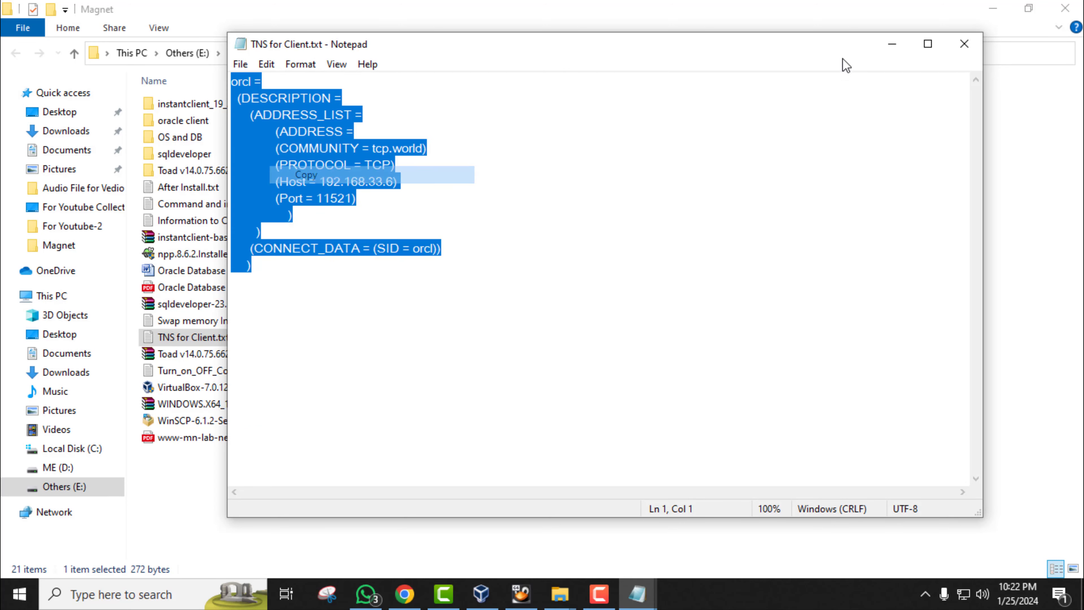
Step: Paste the copied orcl entry into TNSNAMES.ORA, then save and close the file
left_click(892, 44)
left_click(1029, 8)
left_click(890, 136)
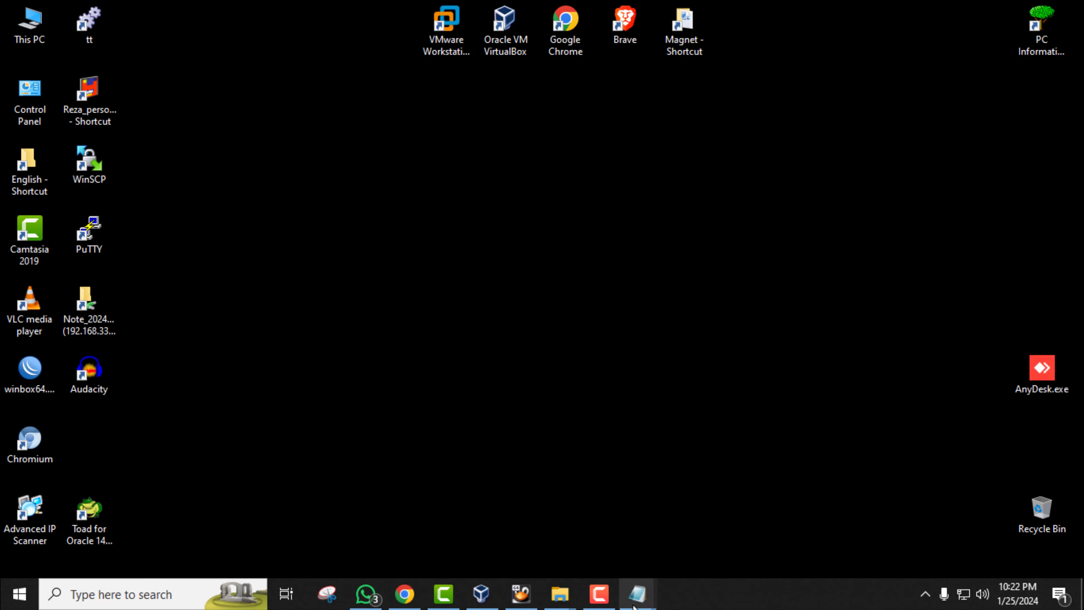
mouse_move(637, 594)
left_click(560, 536)
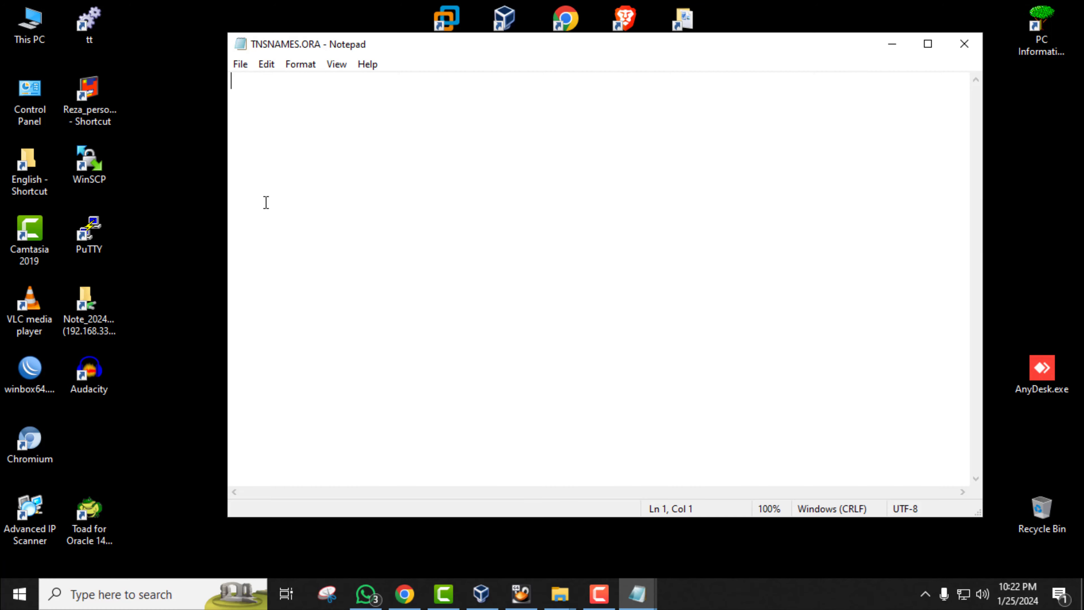
right_click(303, 97)
left_click(331, 165)
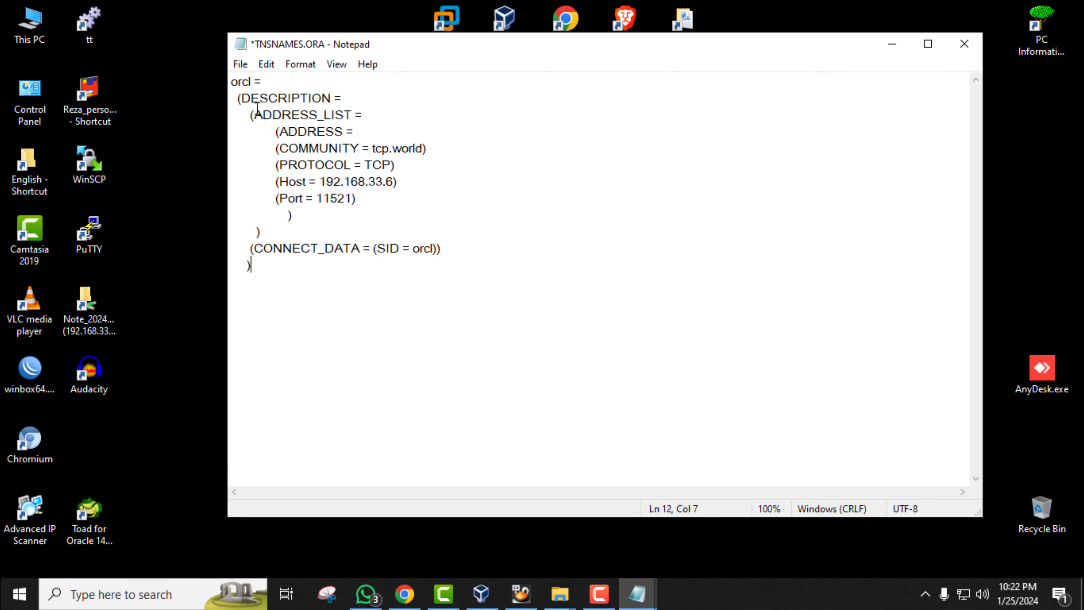
left_click(242, 65)
left_click(265, 134)
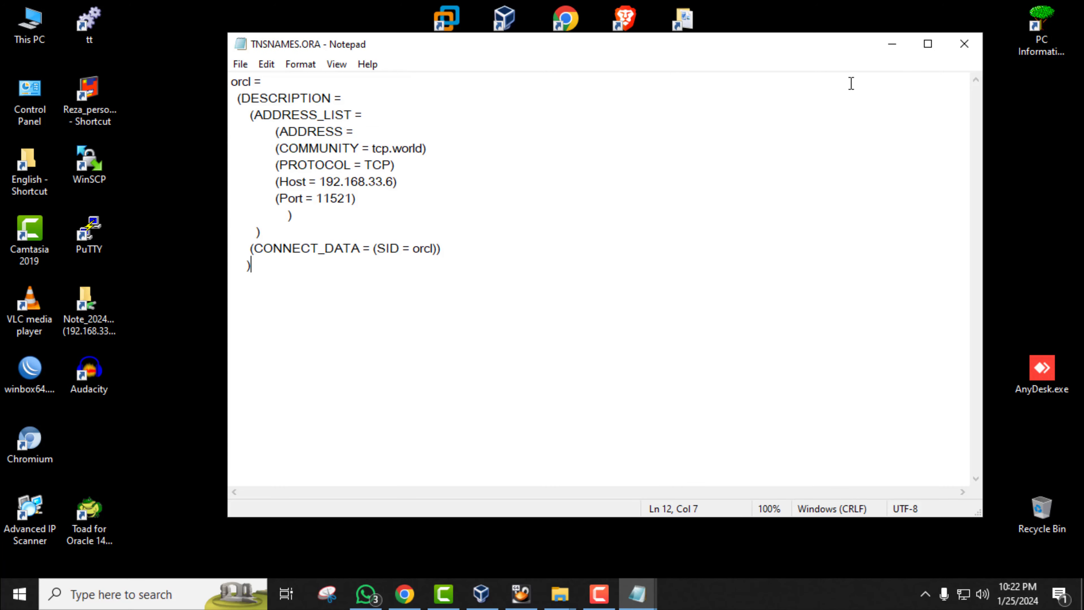
left_click(963, 44)
Step: Open Toad for Oracle and connect directly to host 192.168.33.6, port 1521, service name orclpdb, entering the schema user and account password
double_click(89, 515)
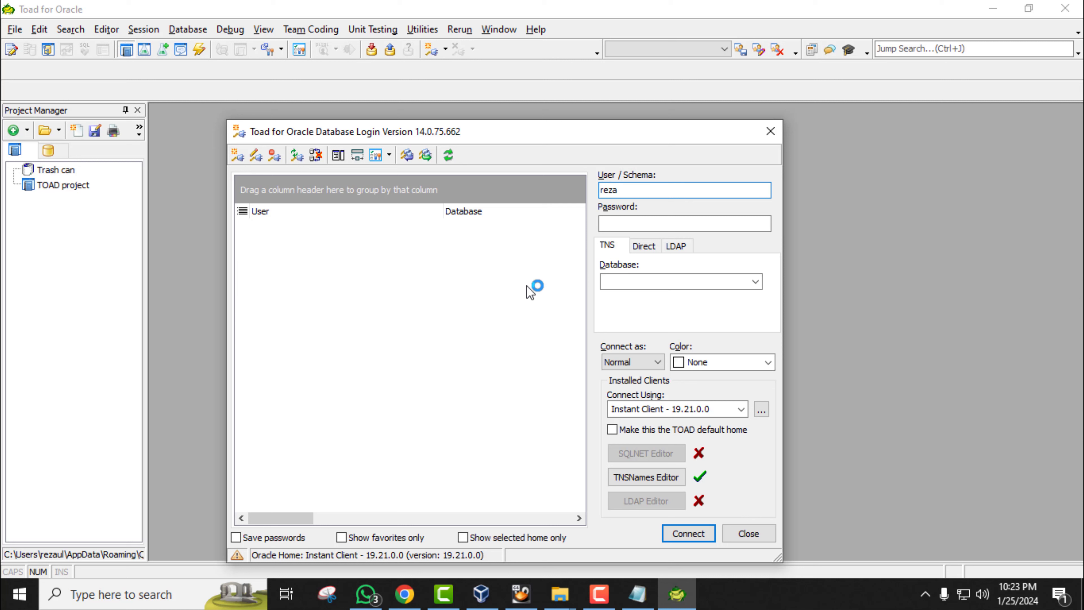
left_click(651, 224)
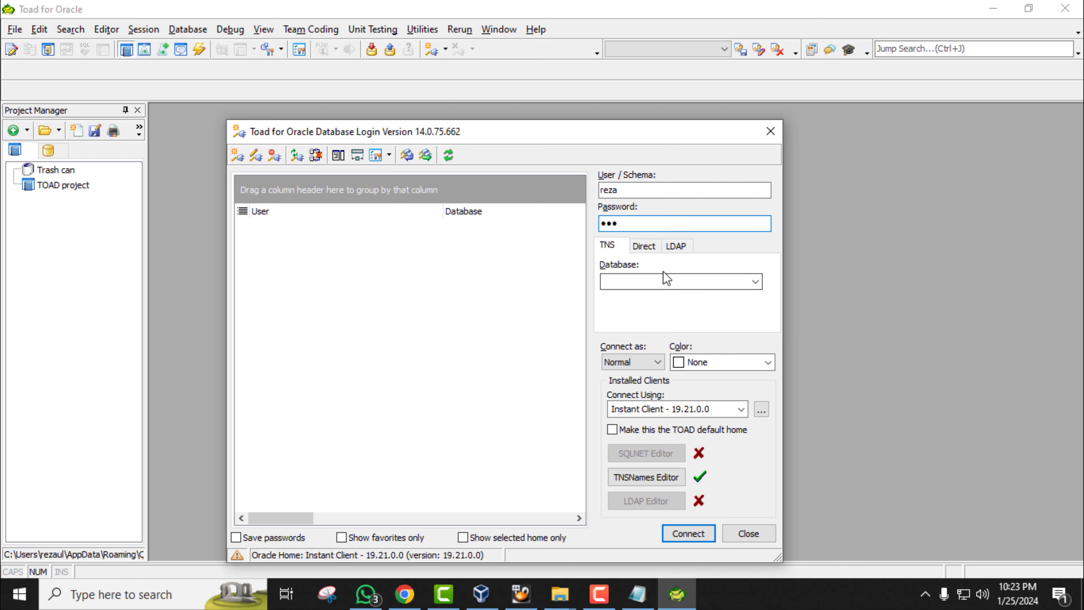
left_click(644, 246)
left_click(644, 280)
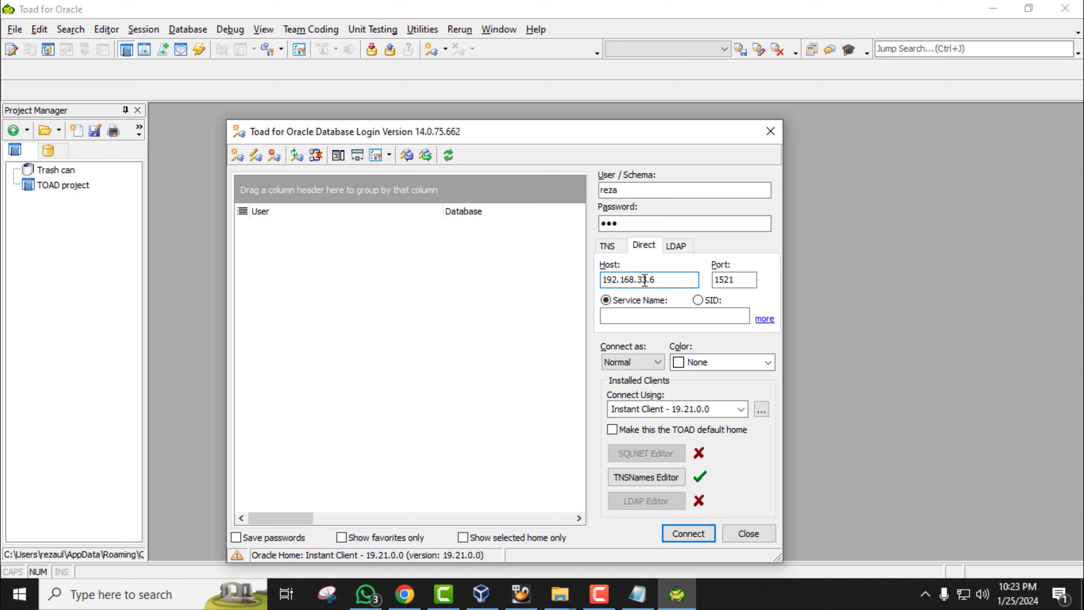
double_click(710, 280)
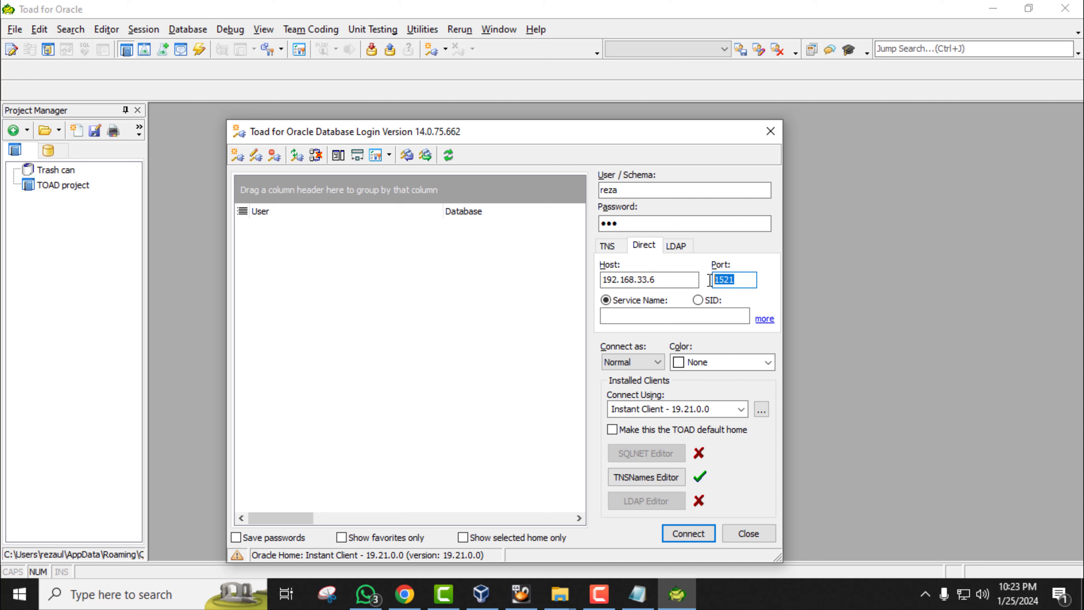
left_click(631, 317)
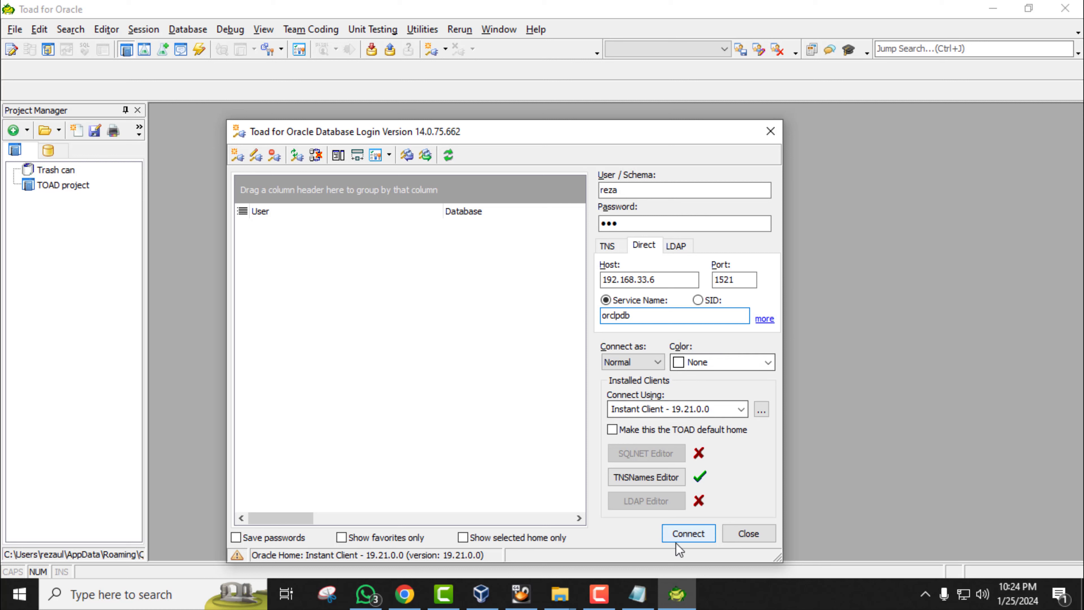
left_click(685, 535)
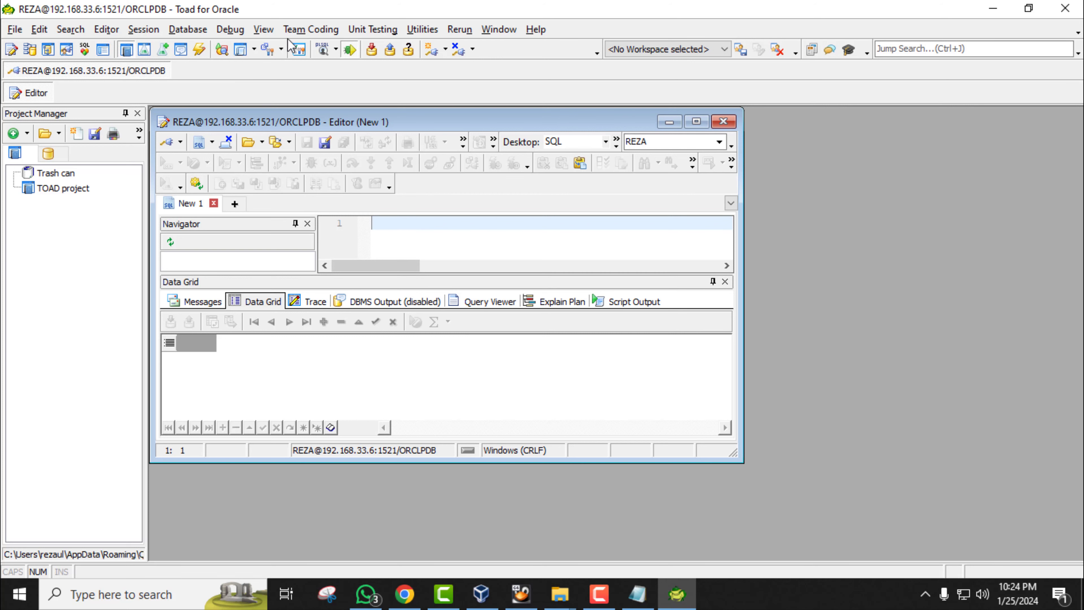
Step: Create a new connection to service ORCLPDB as user sys with SysDBA, entering the account password, and maximize its editor
left_click(152, 33)
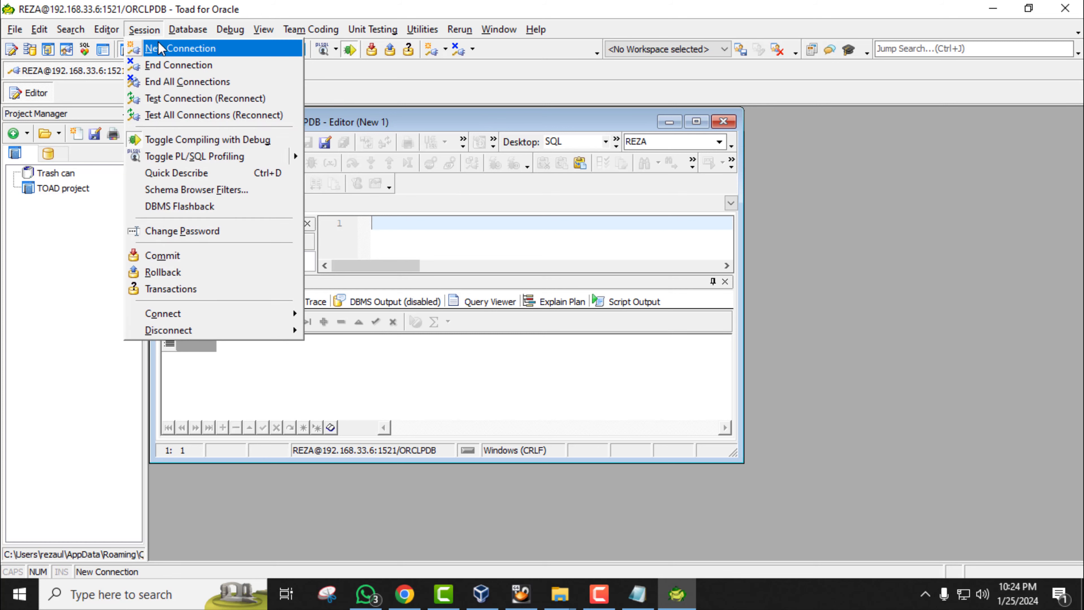
left_click(164, 45)
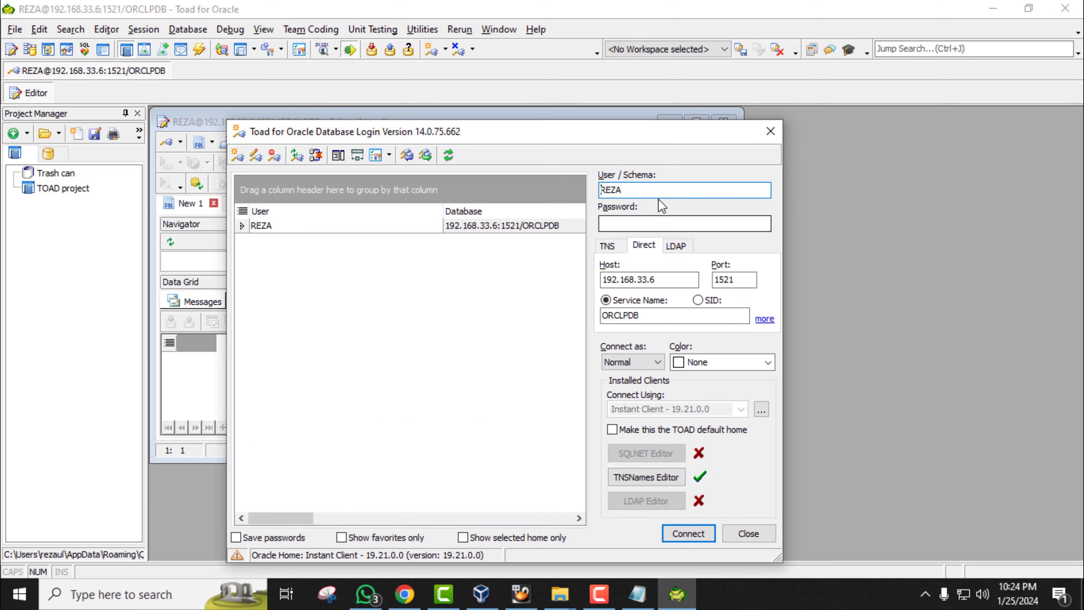
left_click_drag(634, 191, 557, 188)
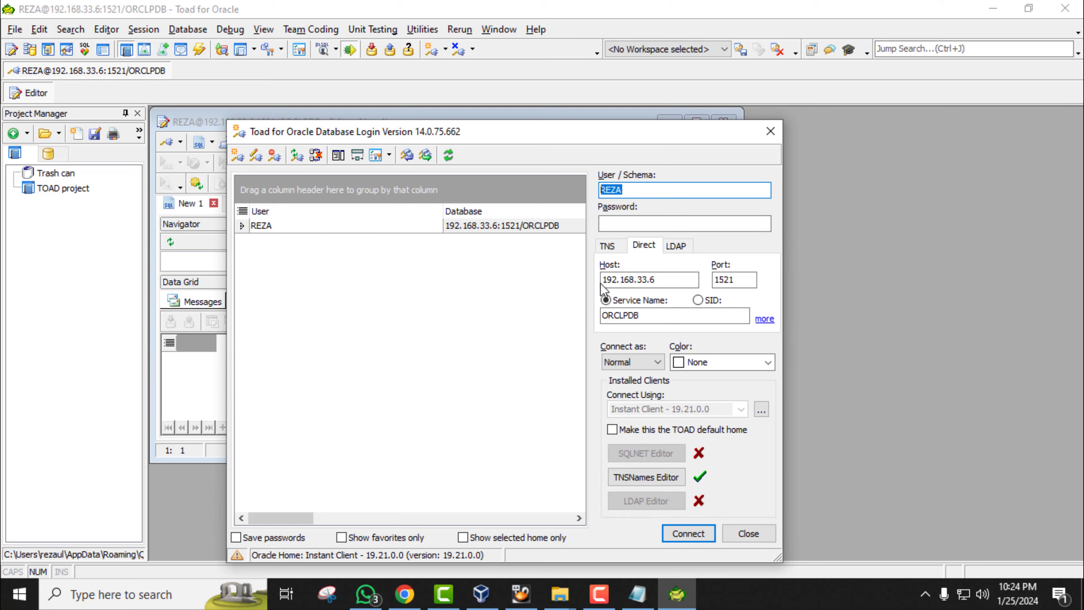
type("sys")
left_click(626, 223)
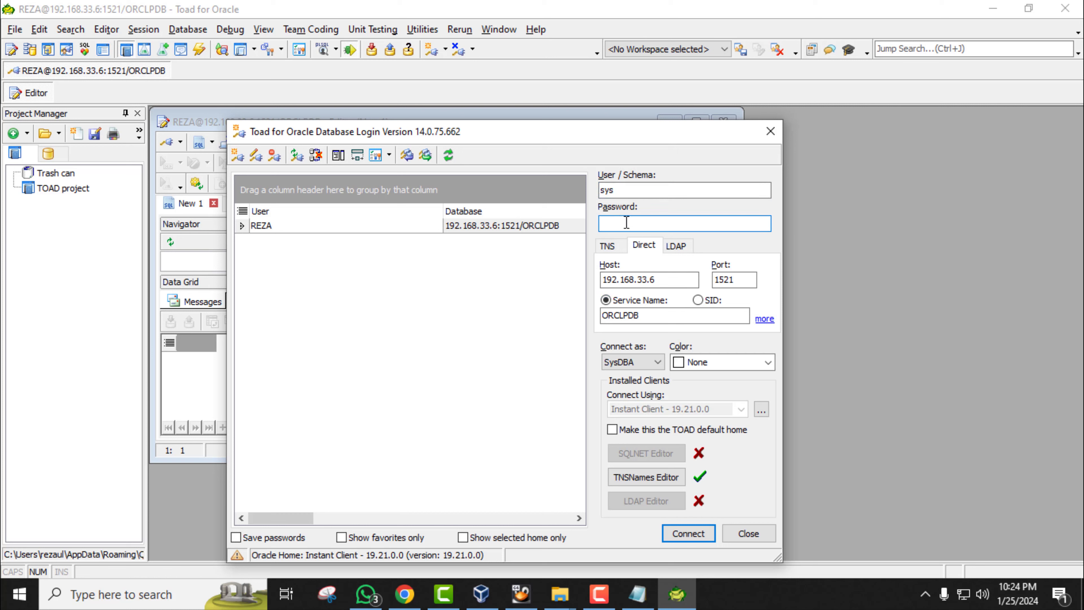
type("••••••••••••")
left_click(640, 363)
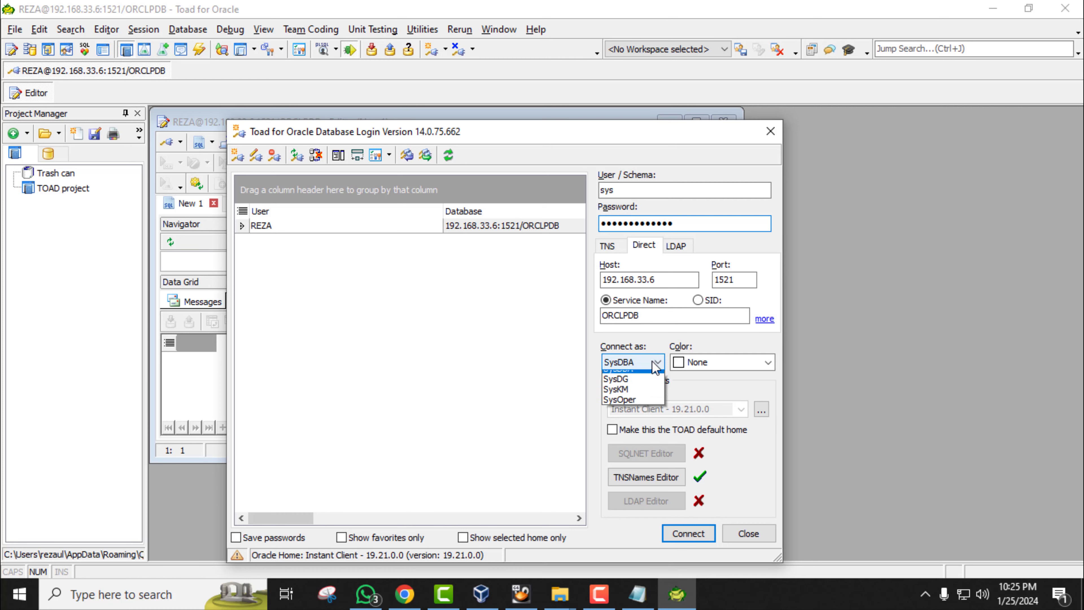
left_click(627, 407)
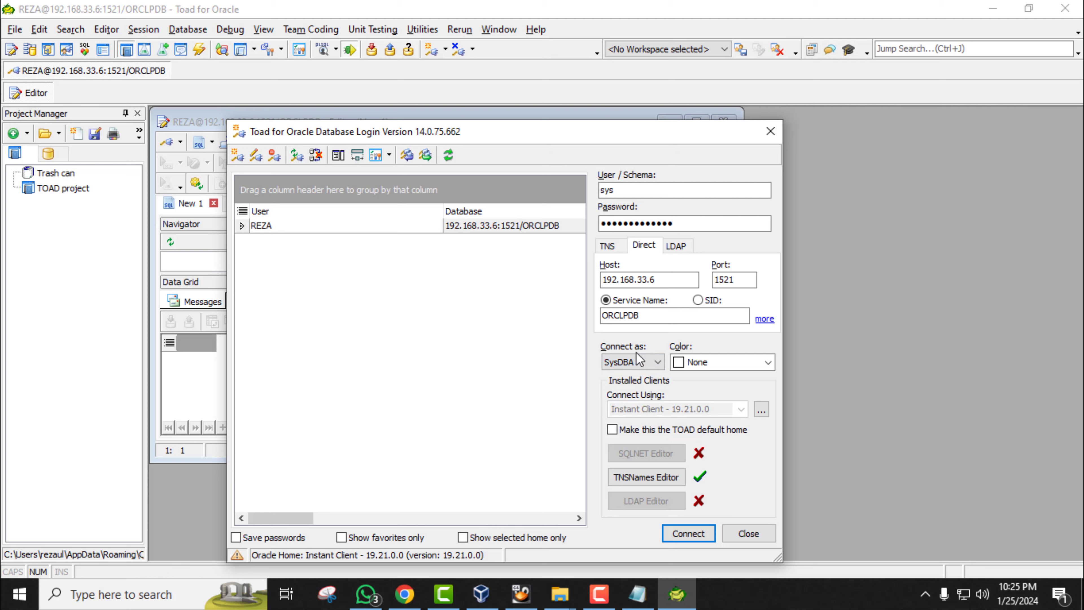
left_click(653, 316)
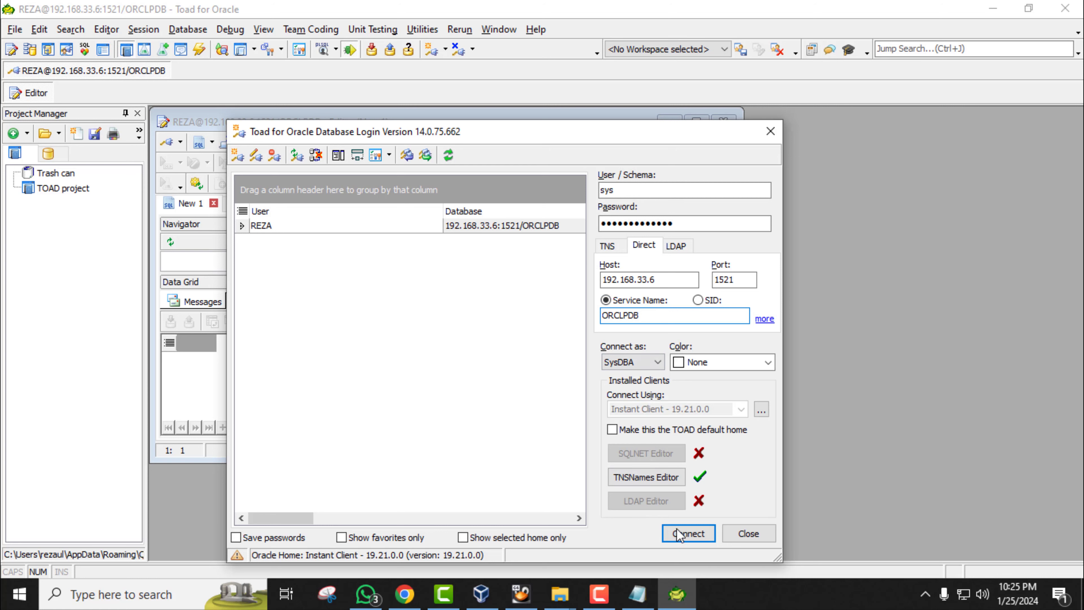
left_click(684, 536)
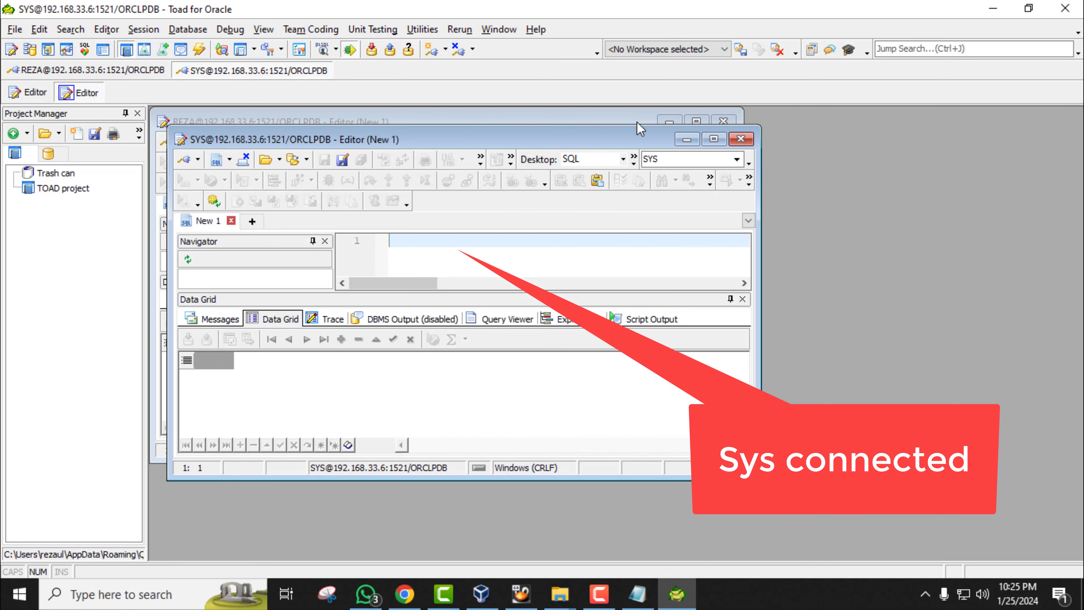
left_click(713, 139)
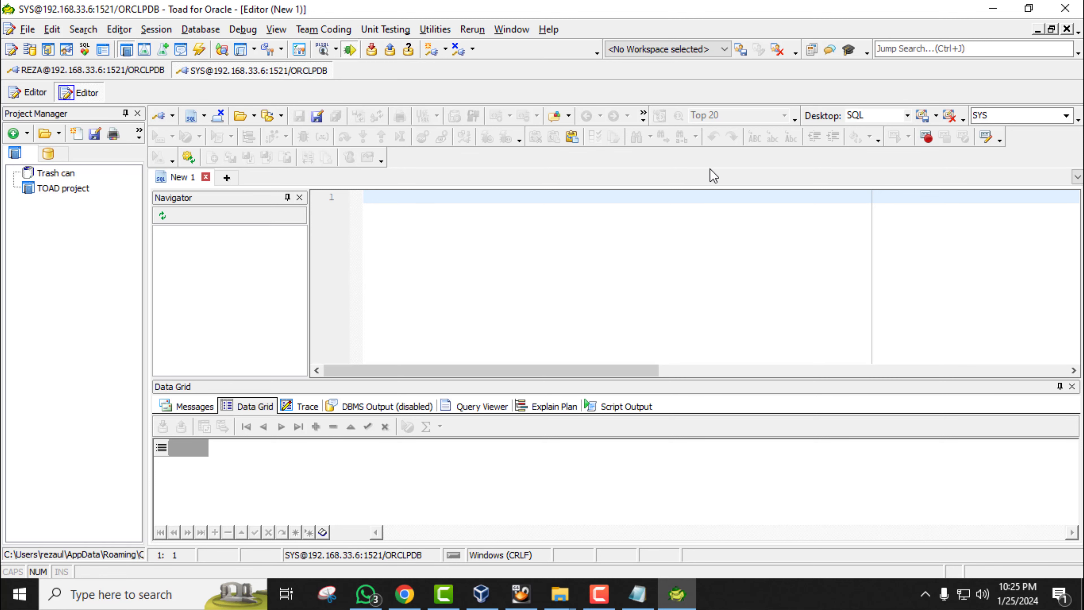
Step: Minimize Toad, switch to PuTTY and open an SSH session to 192.168.33.6
left_click(993, 8)
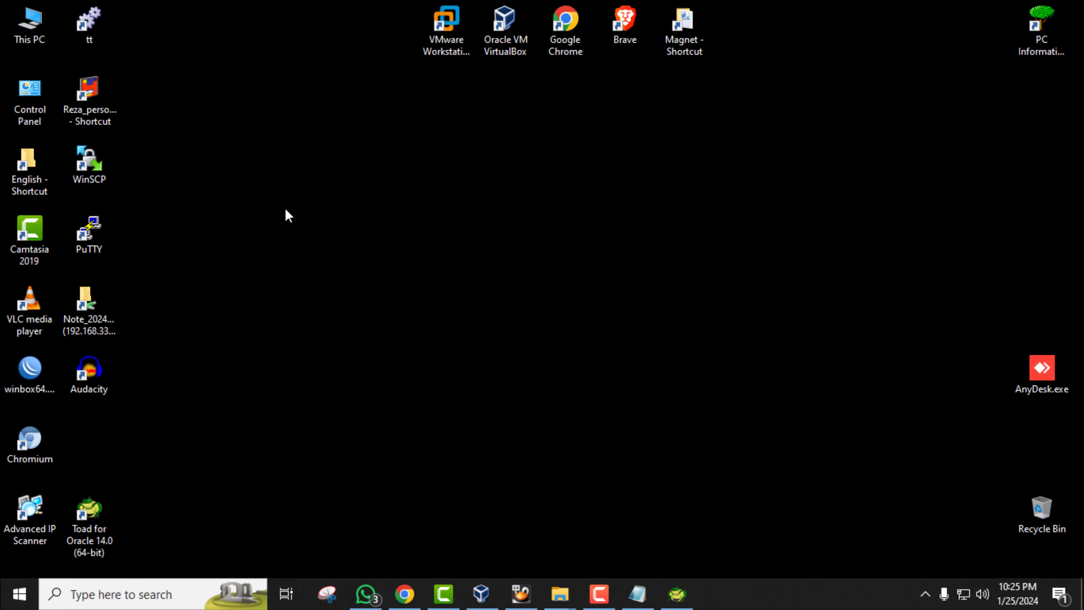
right_click(285, 212)
left_click(328, 255)
double_click(102, 235)
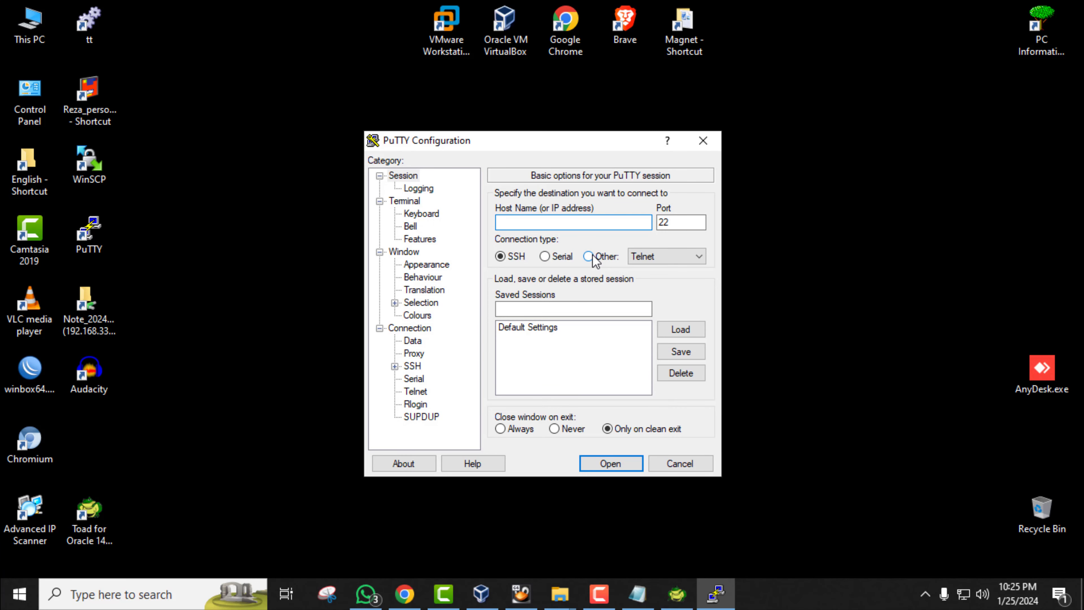
type("192.168.33.6")
left_click(612, 463)
Step: Reposition and enlarge the terminal window, and log in as oracle with the account password
left_click_drag(279, 80, 697, 194)
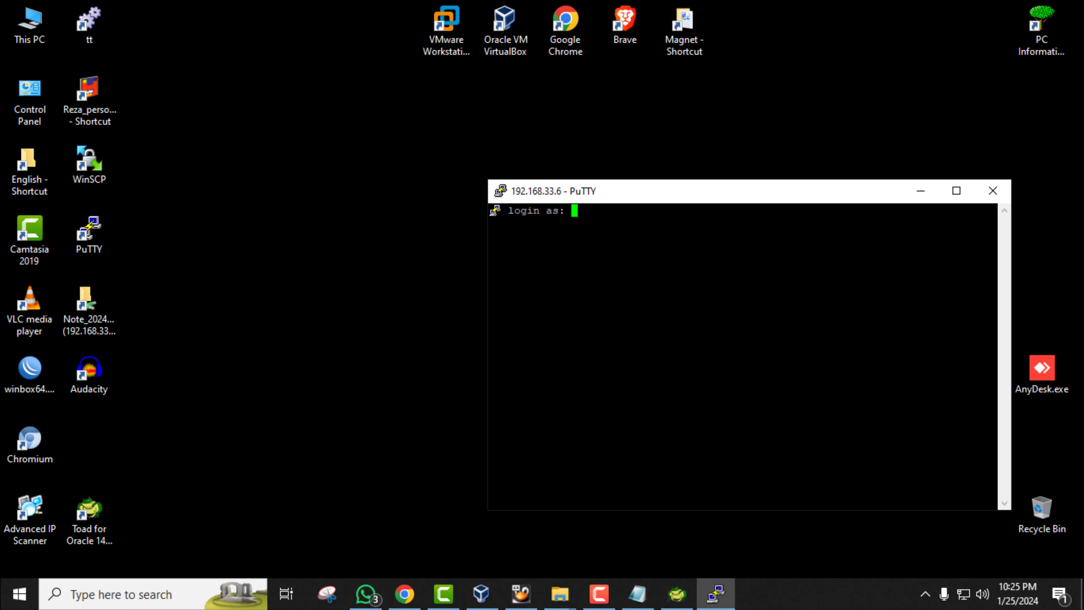
left_click_drag(620, 196, 405, 97)
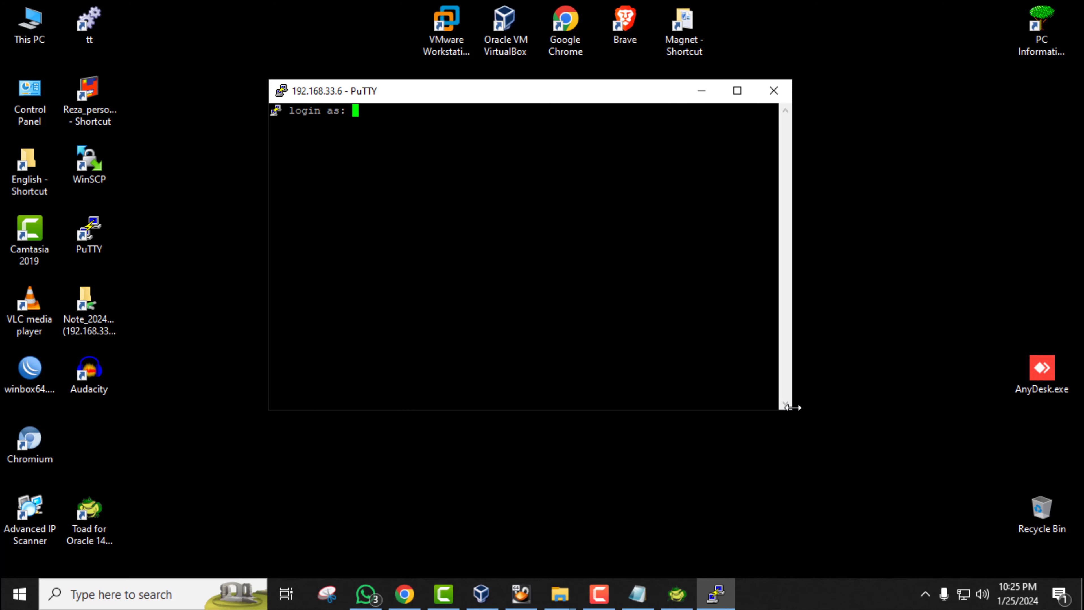
left_click_drag(793, 407, 914, 550)
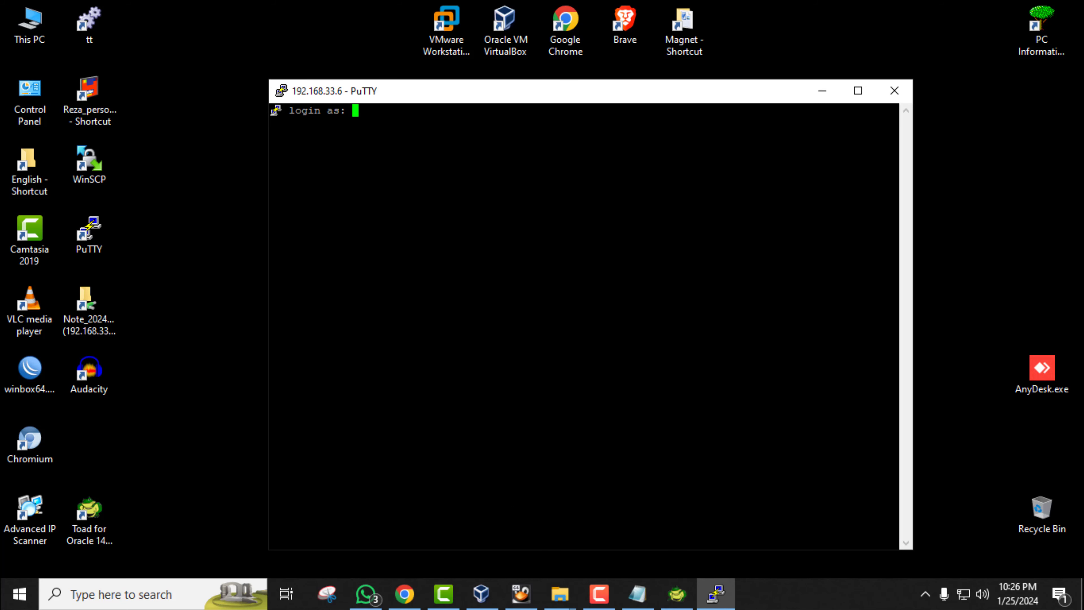
type("oracle")
key("Return")
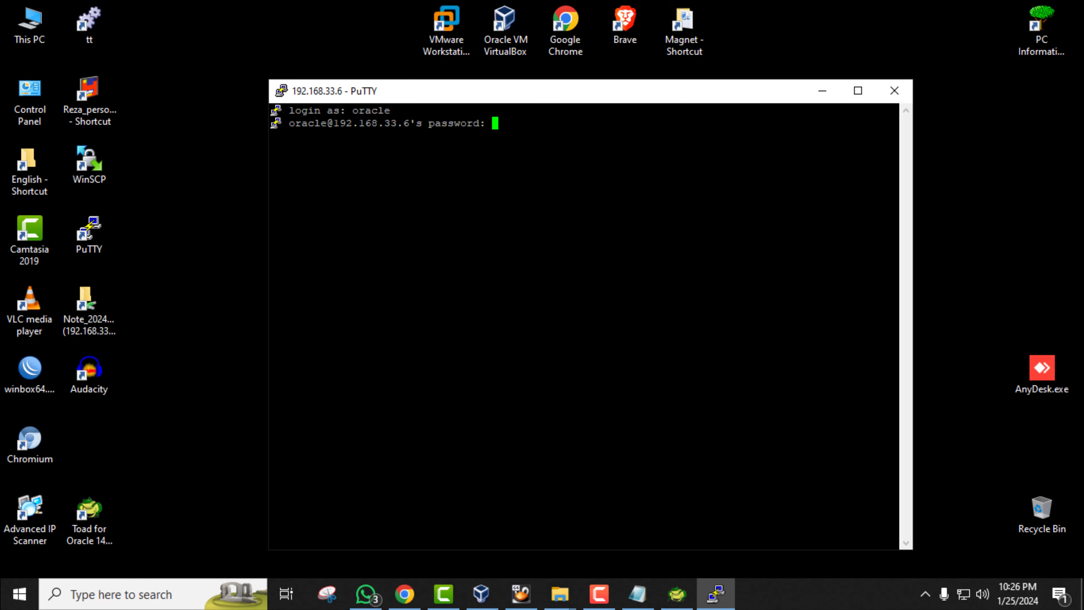
key("Return")
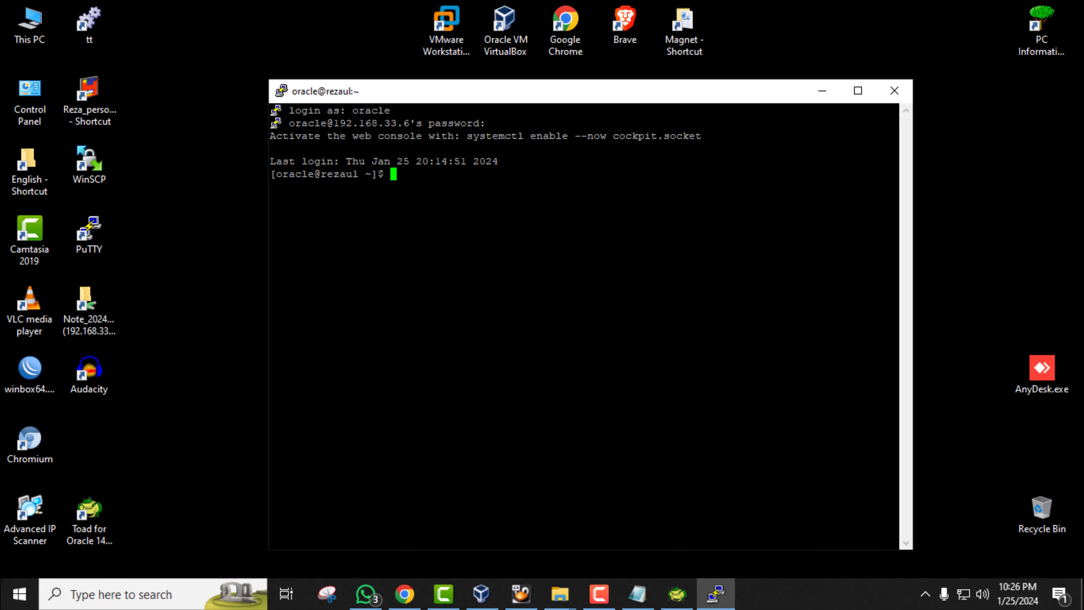